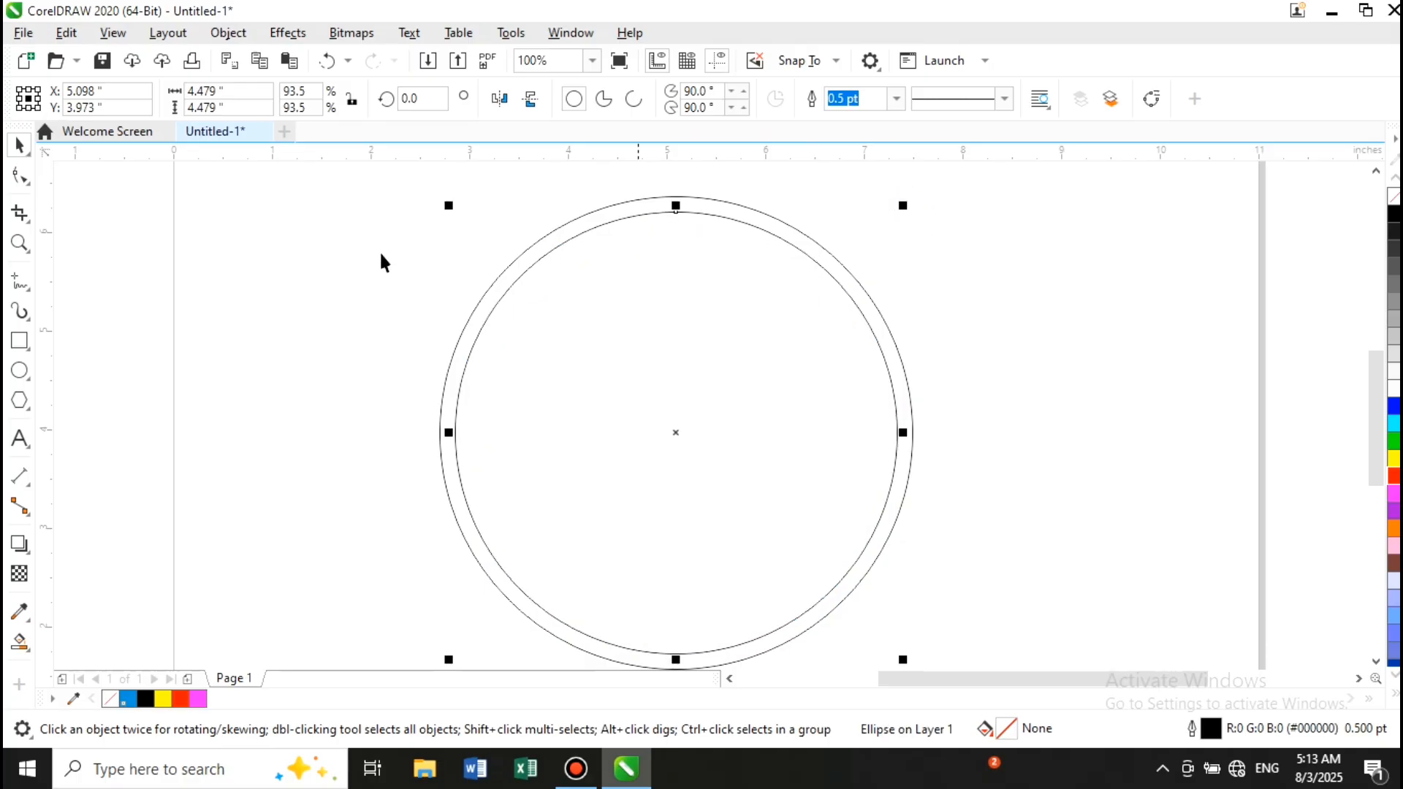
Step: Scale both concentric circles down together to about 4.52 inches across and shift them slightly up and to the left
{"action": "left_click", "coordinate": [390, 362]}
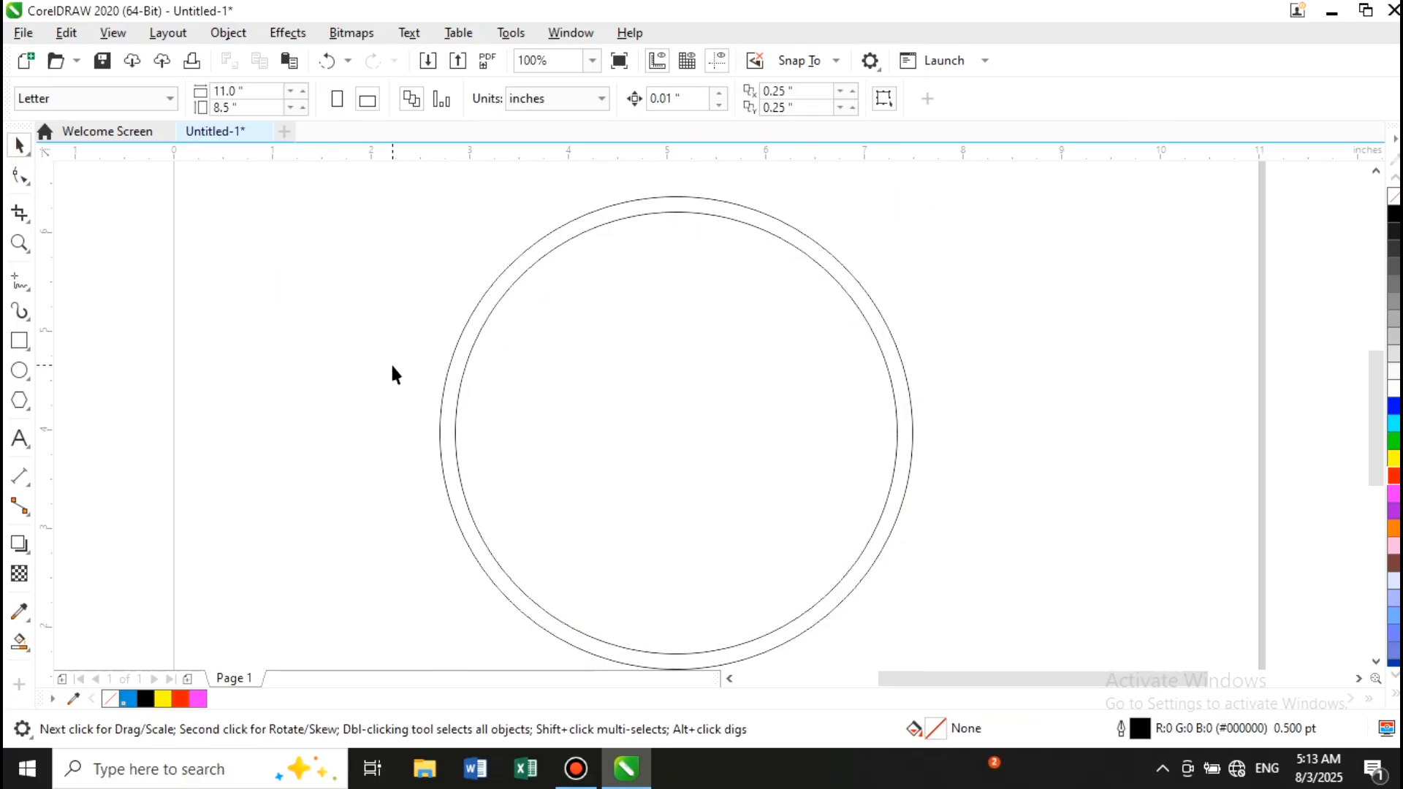
{"action": "key", "text": "ctrl+a"}
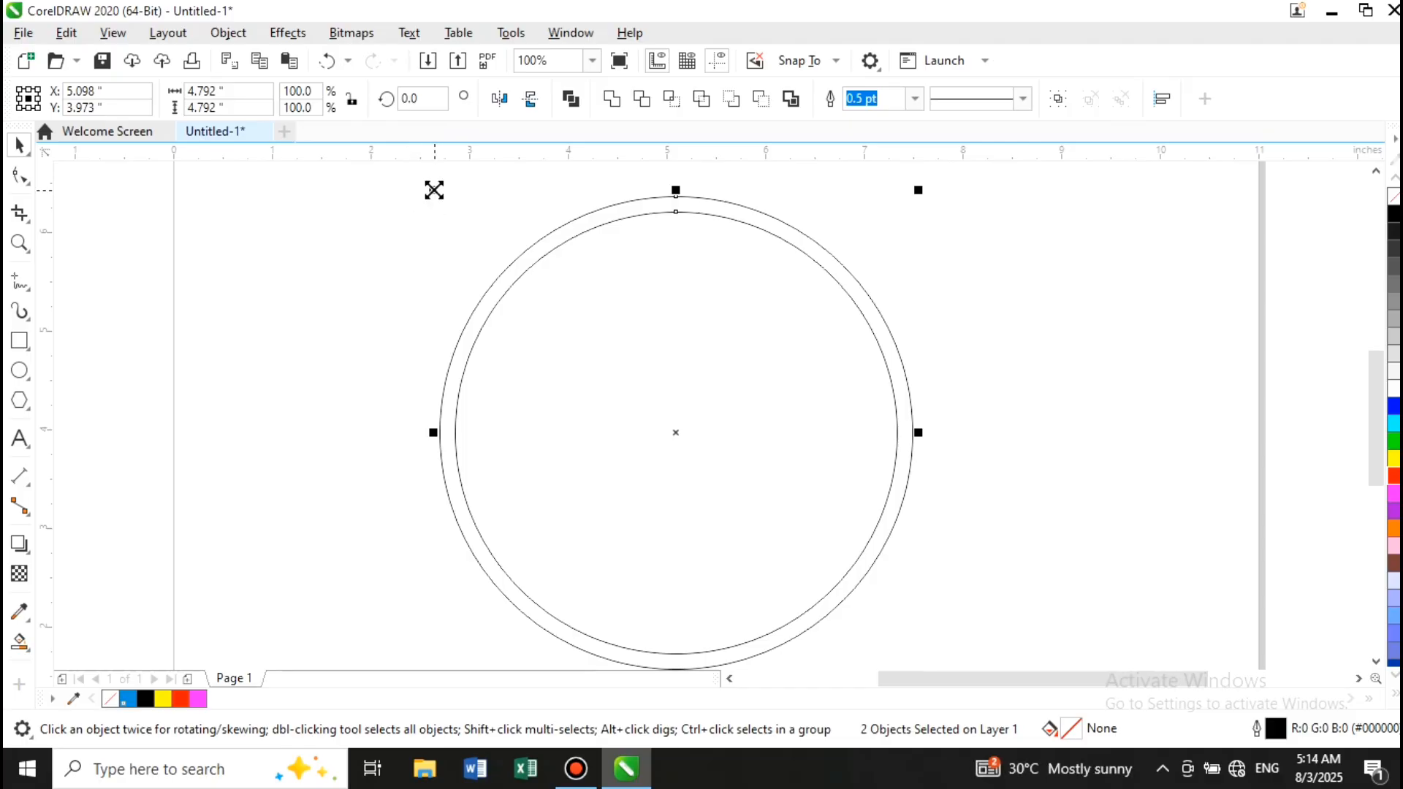
{"action": "left_click_drag", "start_coordinate": [434, 189], "coordinate": [446, 203]}
{"action": "left_click_drag", "start_coordinate": [679, 432], "coordinate": [673, 416]}
Step: Smart-fill the band between the two circles and recolor the resulting ring's fill and outline red
{"action": "left_click", "coordinate": [21, 650]}
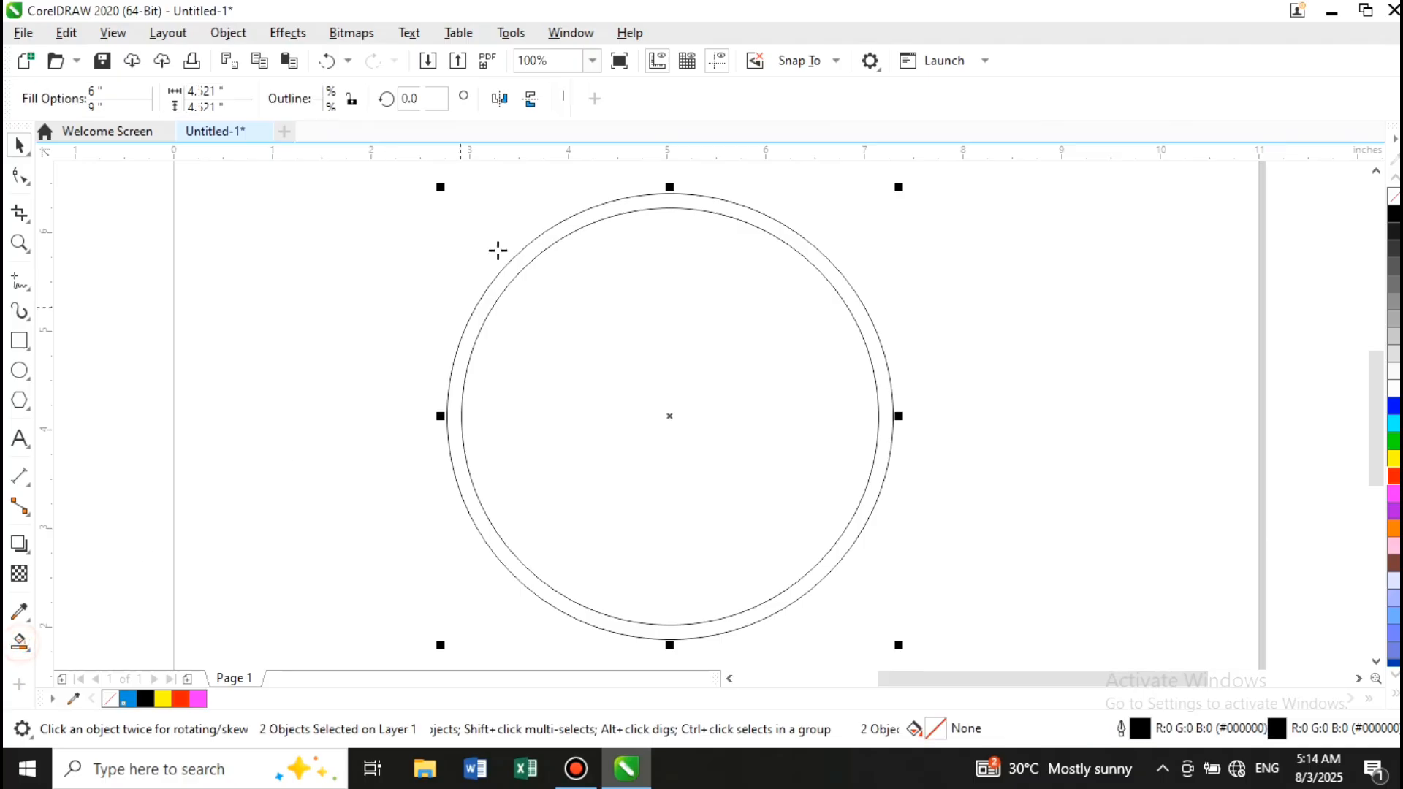
{"action": "left_click", "coordinate": [525, 251]}
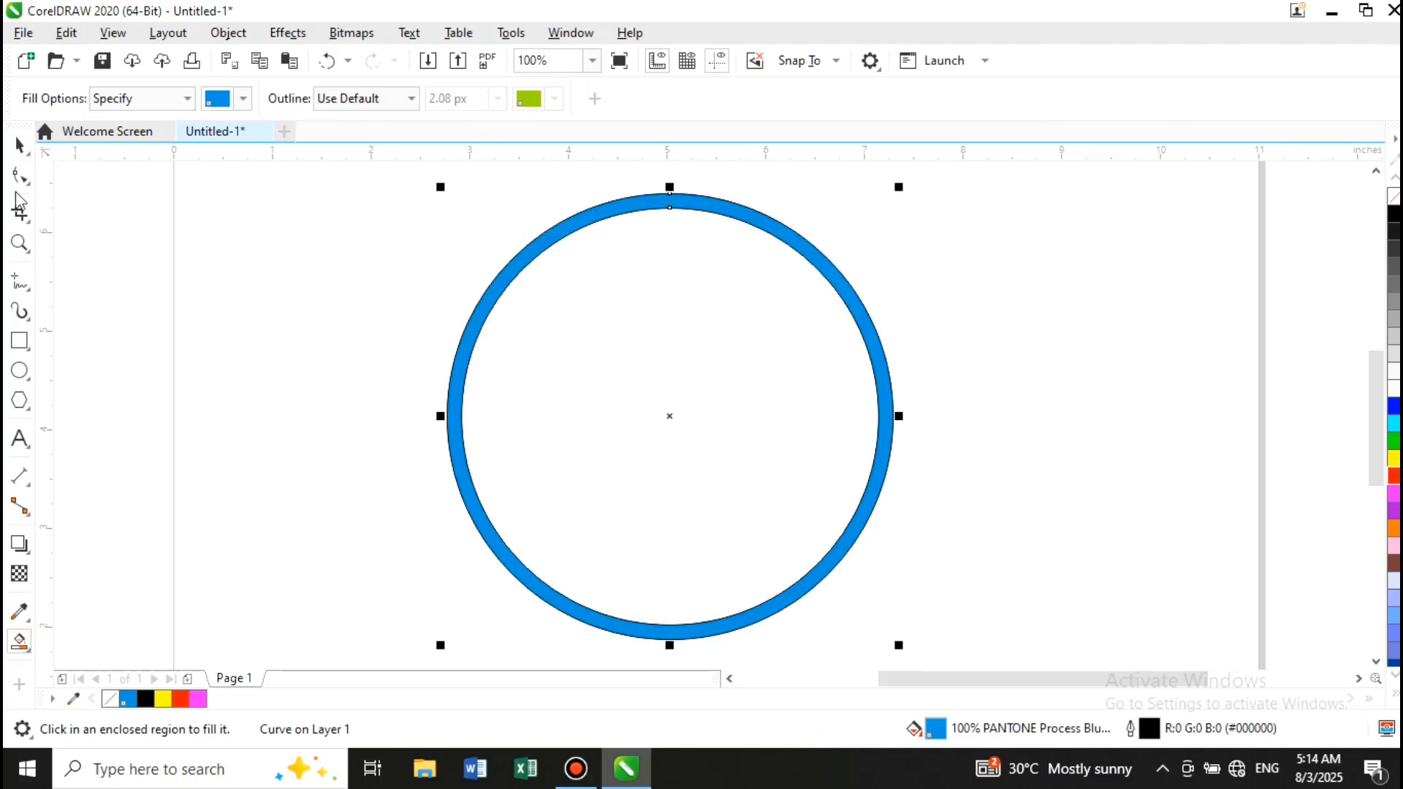
{"action": "left_click", "coordinate": [19, 145]}
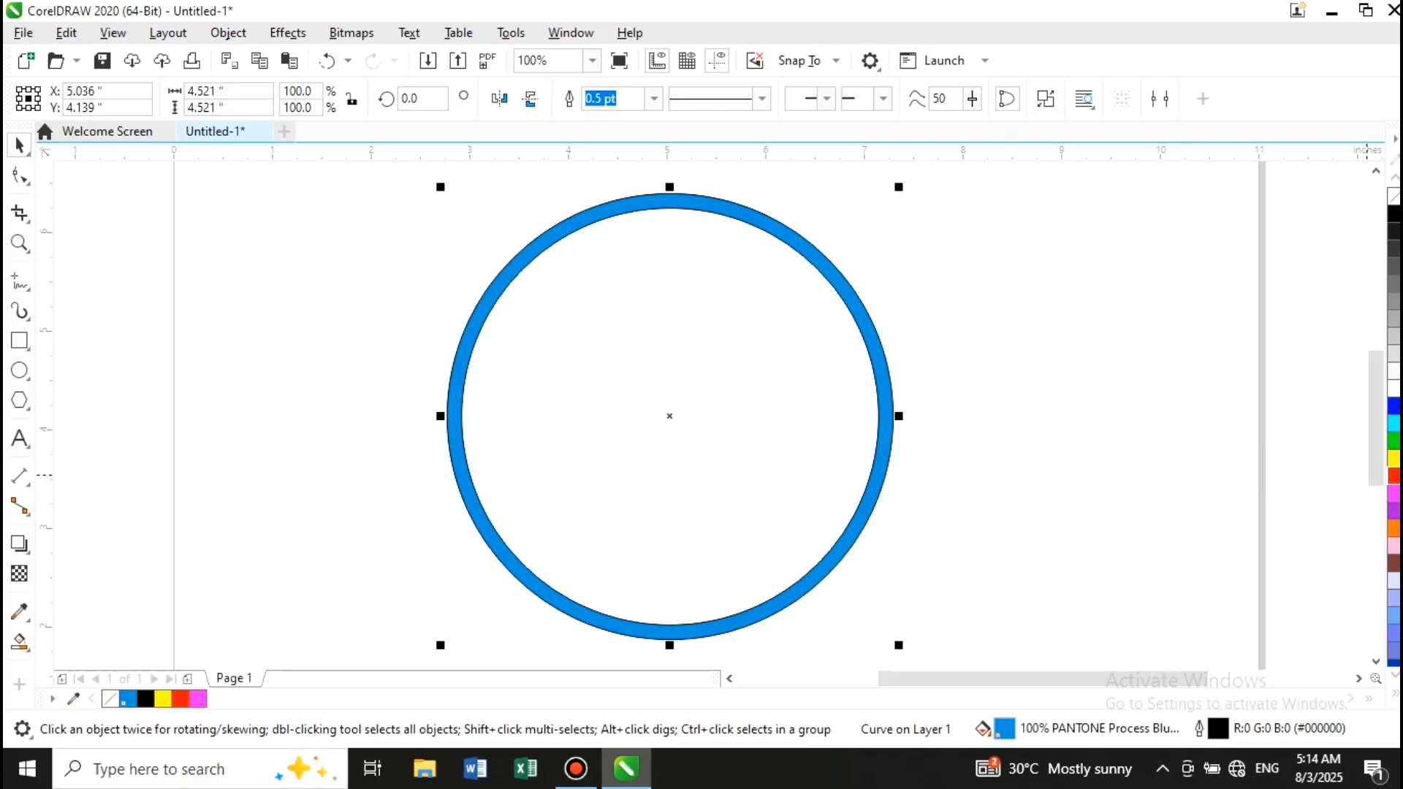
{"action": "left_click", "coordinate": [1393, 476]}
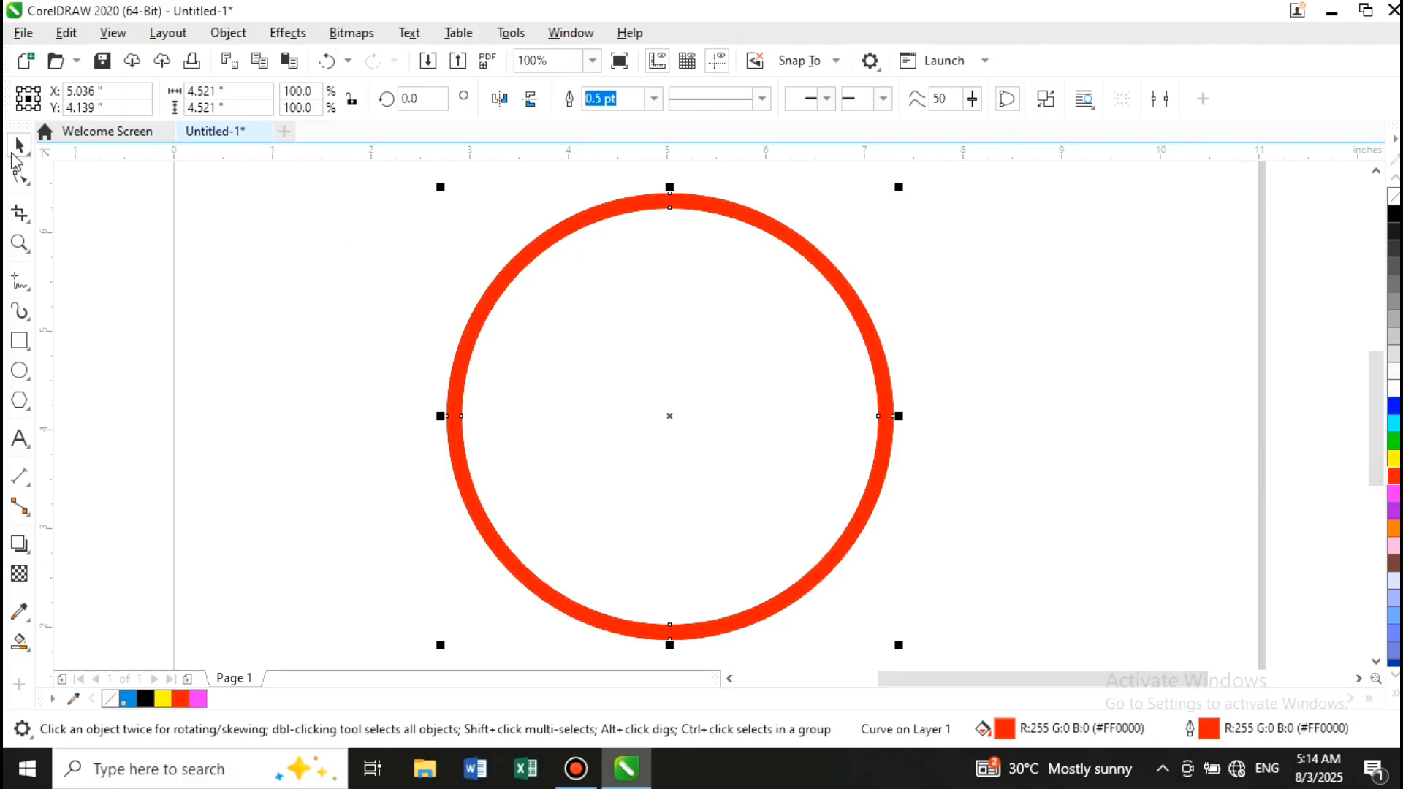
Step: Place one horizontal and one vertical guideline crossing at the red ring's center
{"action": "left_click", "coordinate": [20, 146]}
{"action": "left_click_drag", "start_coordinate": [666, 151], "coordinate": [670, 414]}
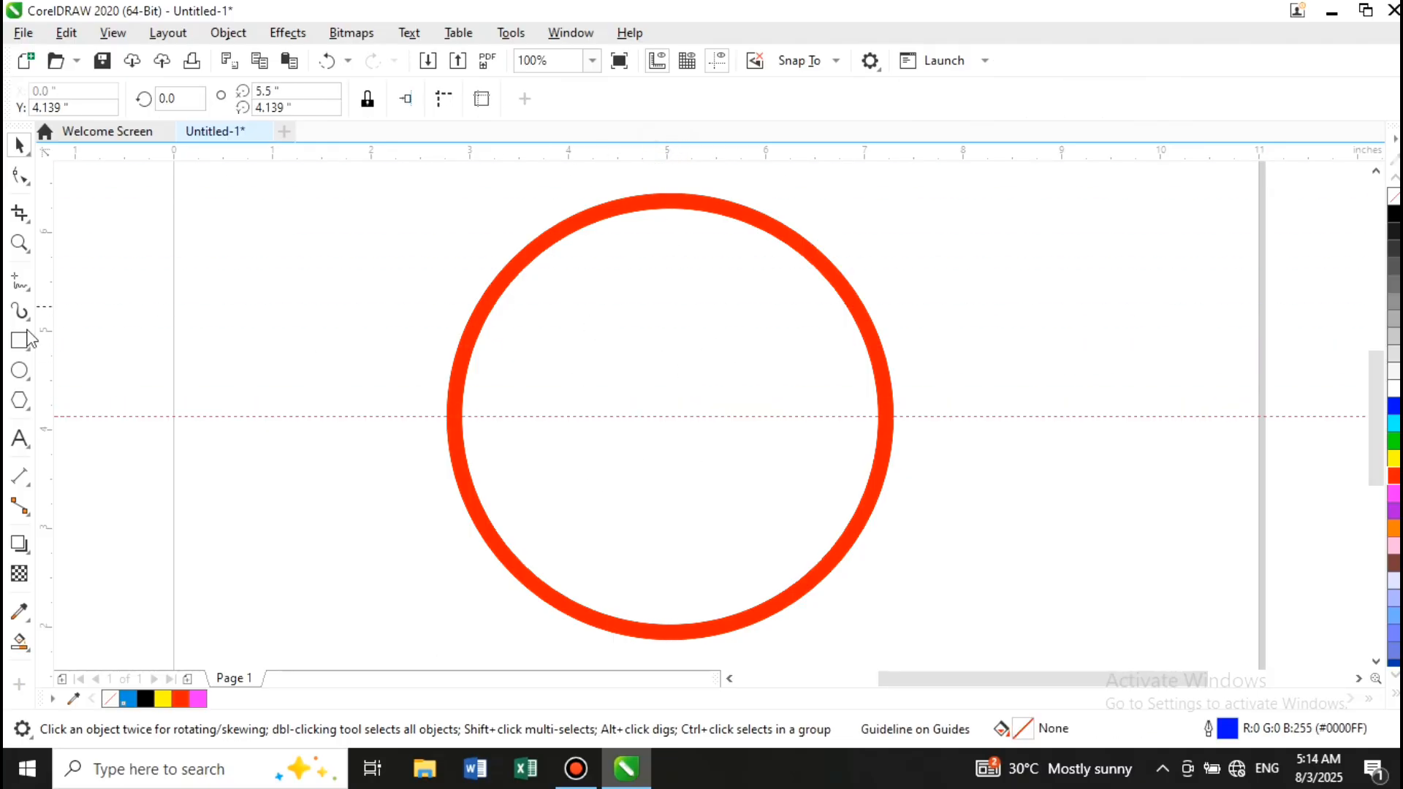
{"action": "left_click_drag", "start_coordinate": [44, 380], "coordinate": [570, 407]}
{"action": "left_click_drag", "start_coordinate": [672, 431], "coordinate": [670, 416]}
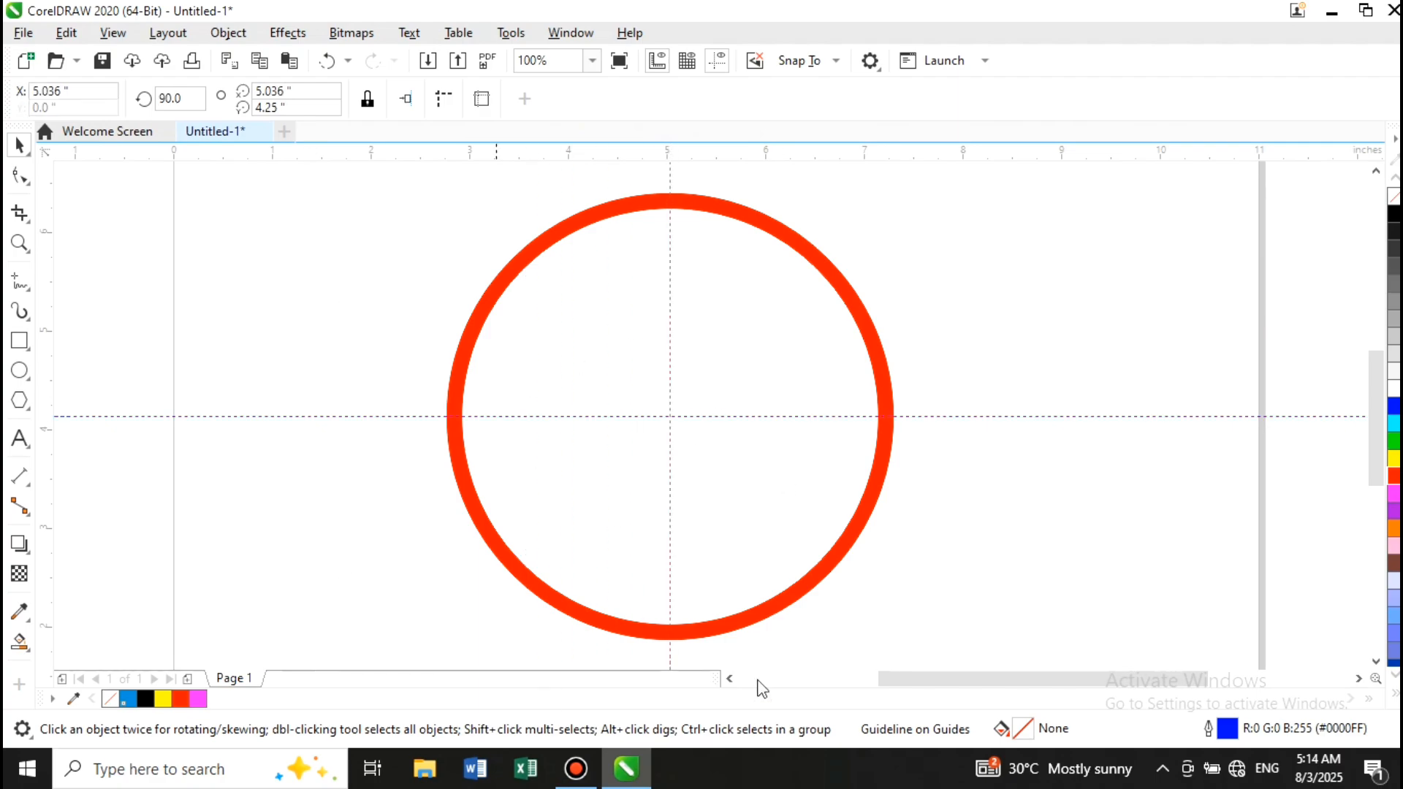
Step: Draw a rectangle about 5.52 by 1.16 inches across the ring and center it on the guideline intersection
{"action": "left_click", "coordinate": [19, 340]}
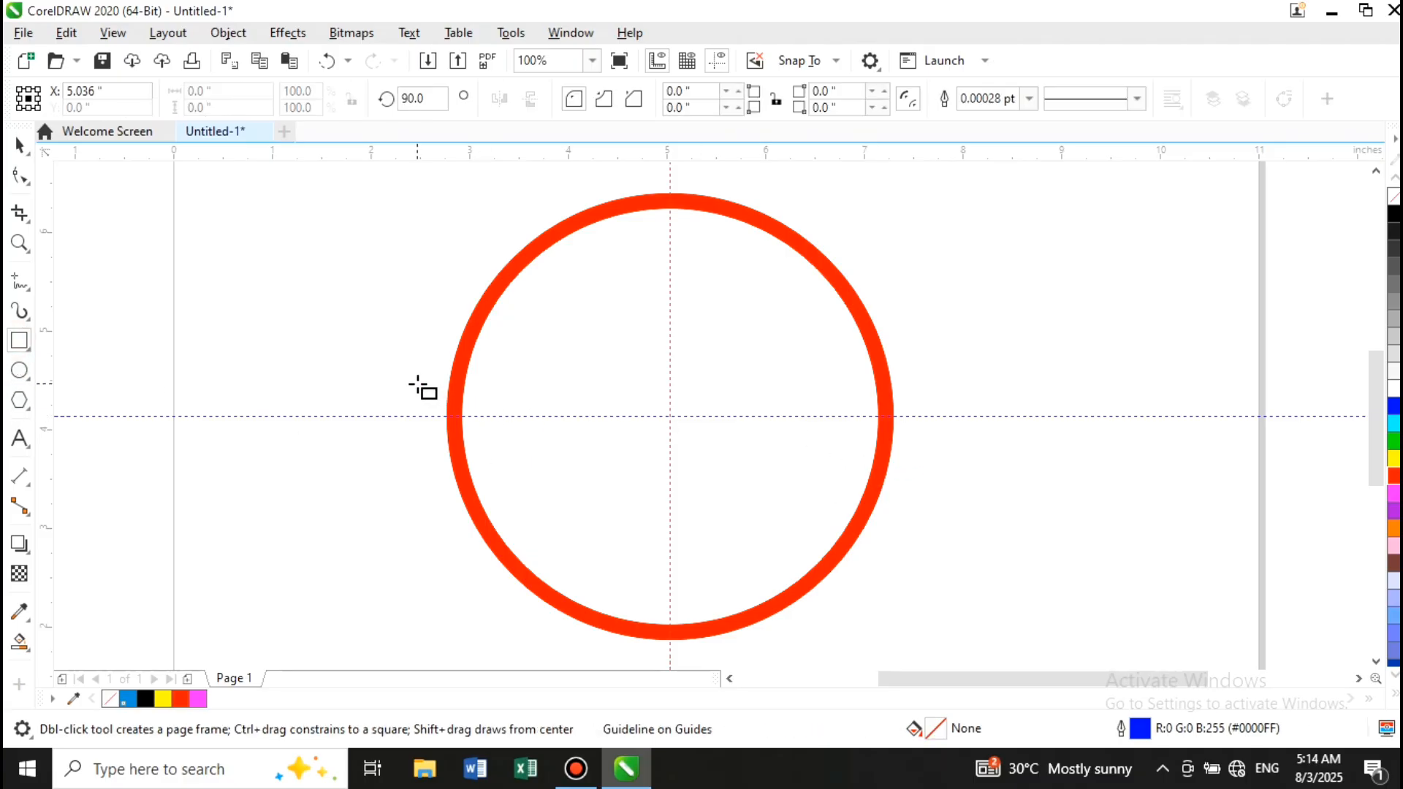
{"action": "left_click_drag", "start_coordinate": [417, 385], "coordinate": [962, 497]}
{"action": "key", "text": "space"}
{"action": "left_click_drag", "start_coordinate": [689, 442], "coordinate": [670, 417]}
{"action": "left_click", "coordinate": [16, 146]}
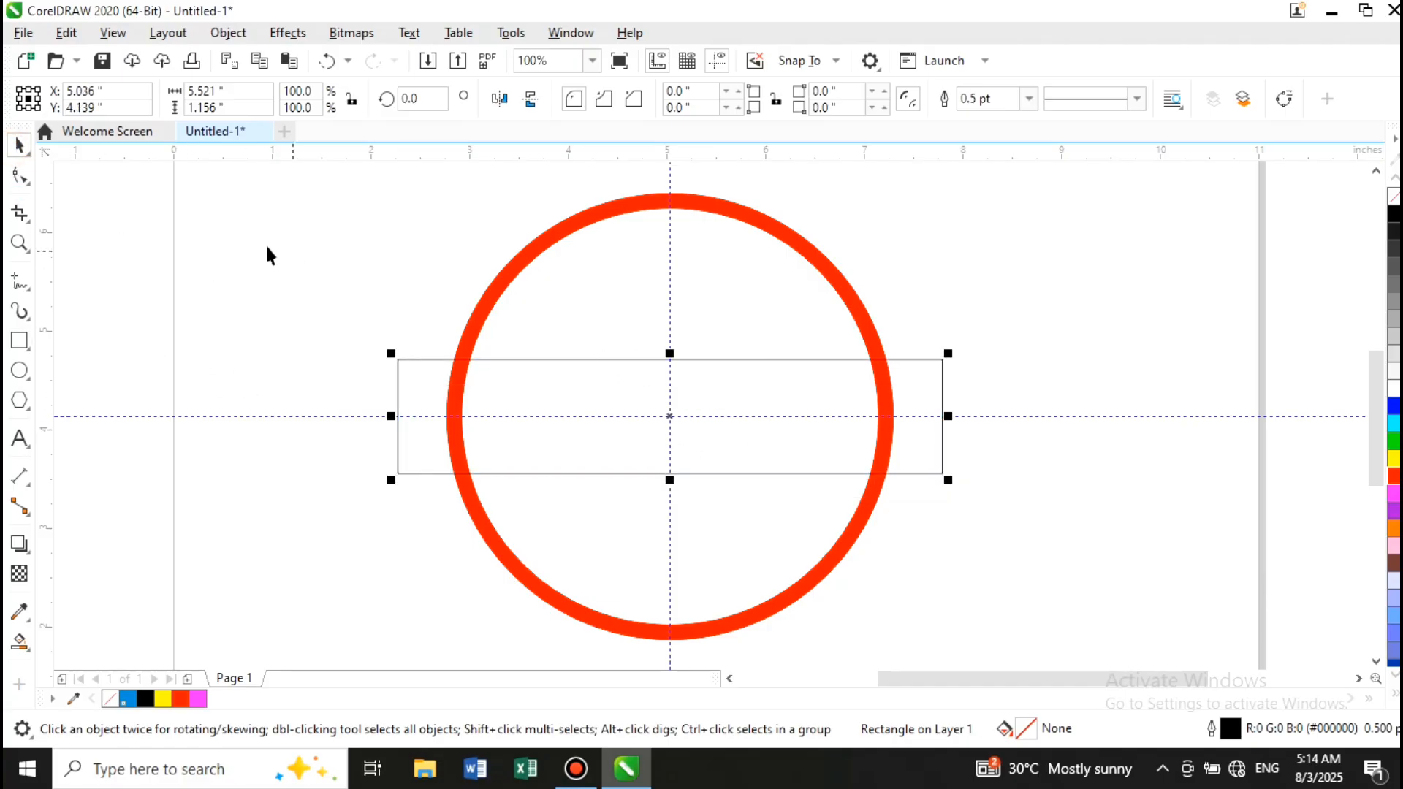
Step: Enlarge the rectangle symmetrically to about 6.58 by 1.38 inches and convert it to curves
{"action": "left_click_drag", "start_coordinate": [672, 353], "coordinate": [673, 342]}
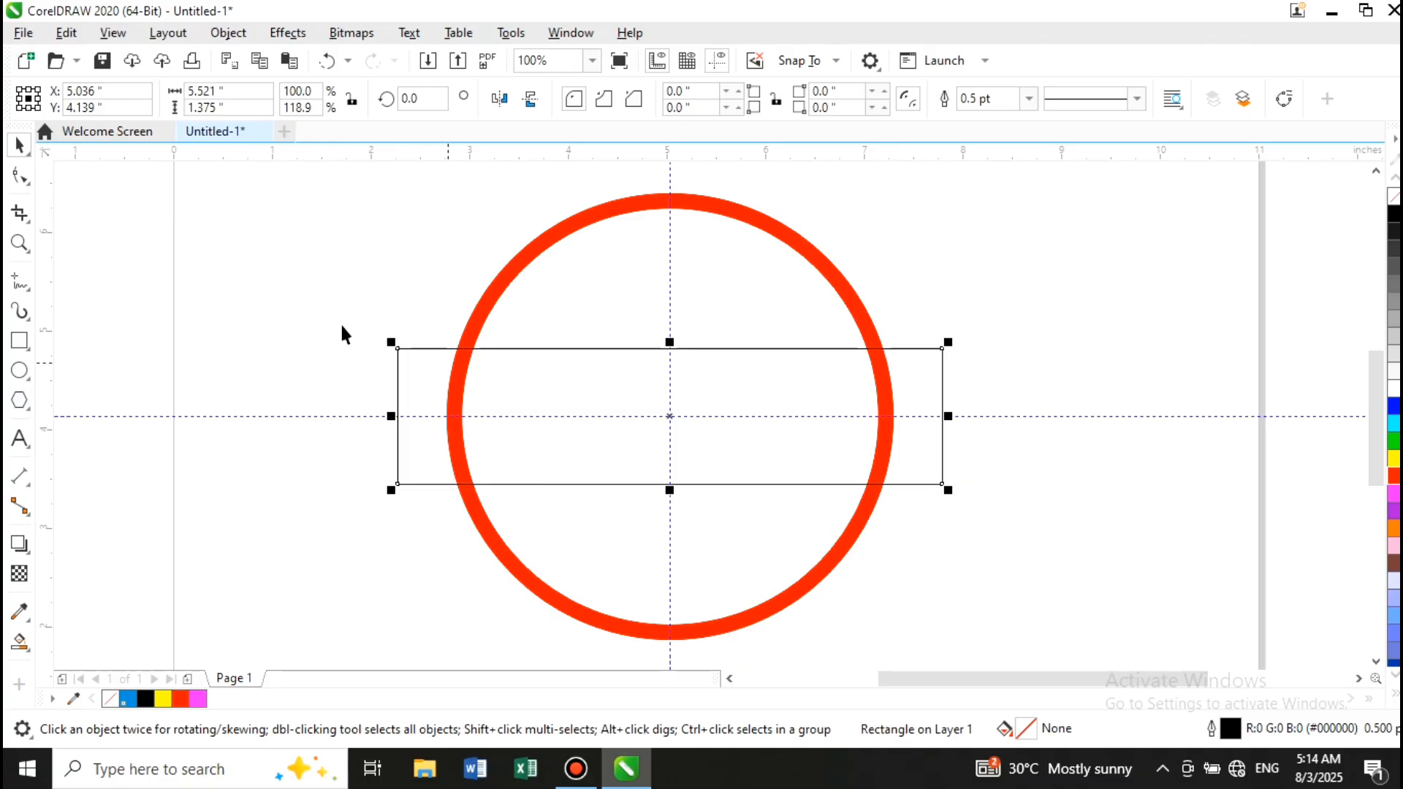
{"action": "left_click_drag", "start_coordinate": [387, 416], "coordinate": [334, 412]}
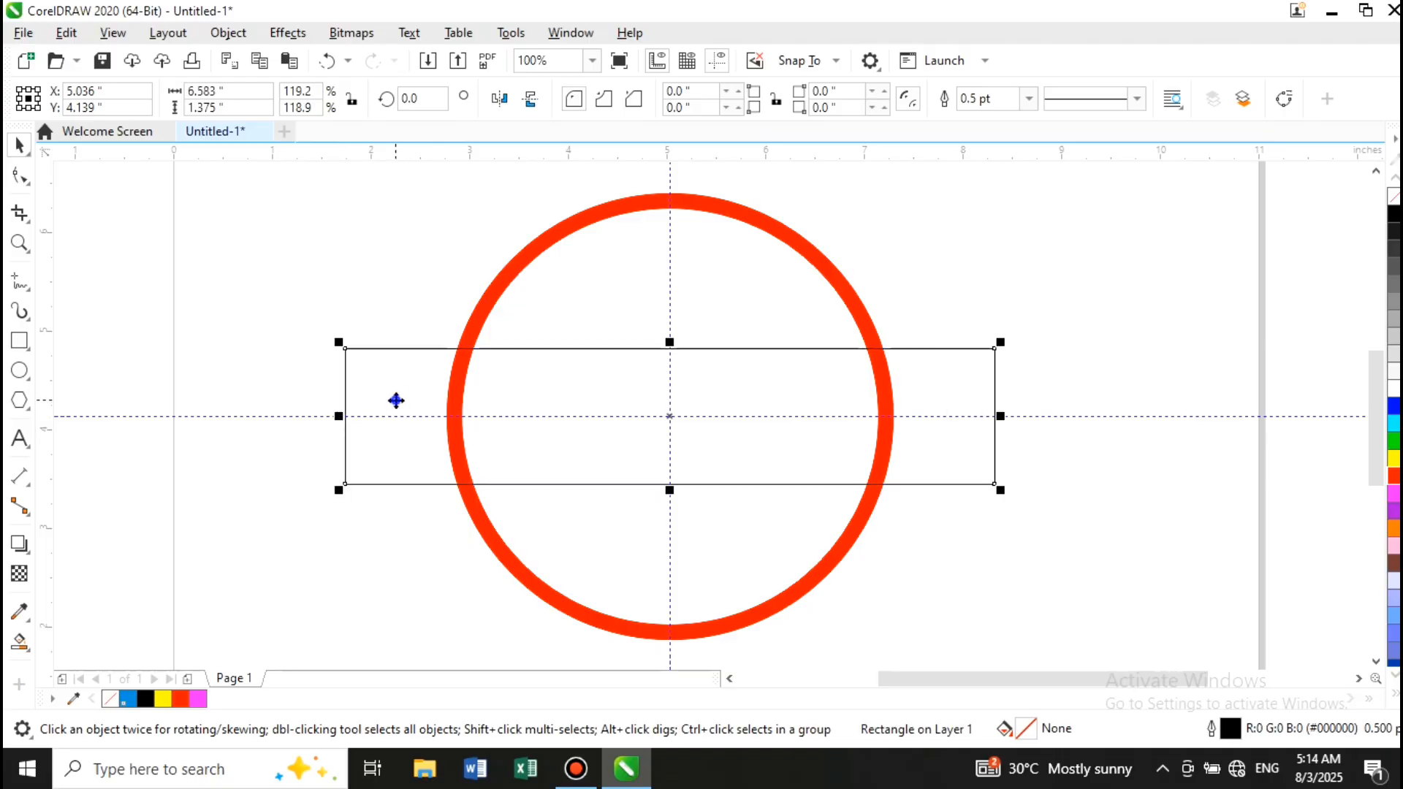
{"action": "right_click", "coordinate": [396, 400]}
{"action": "left_click", "coordinate": [429, 182]}
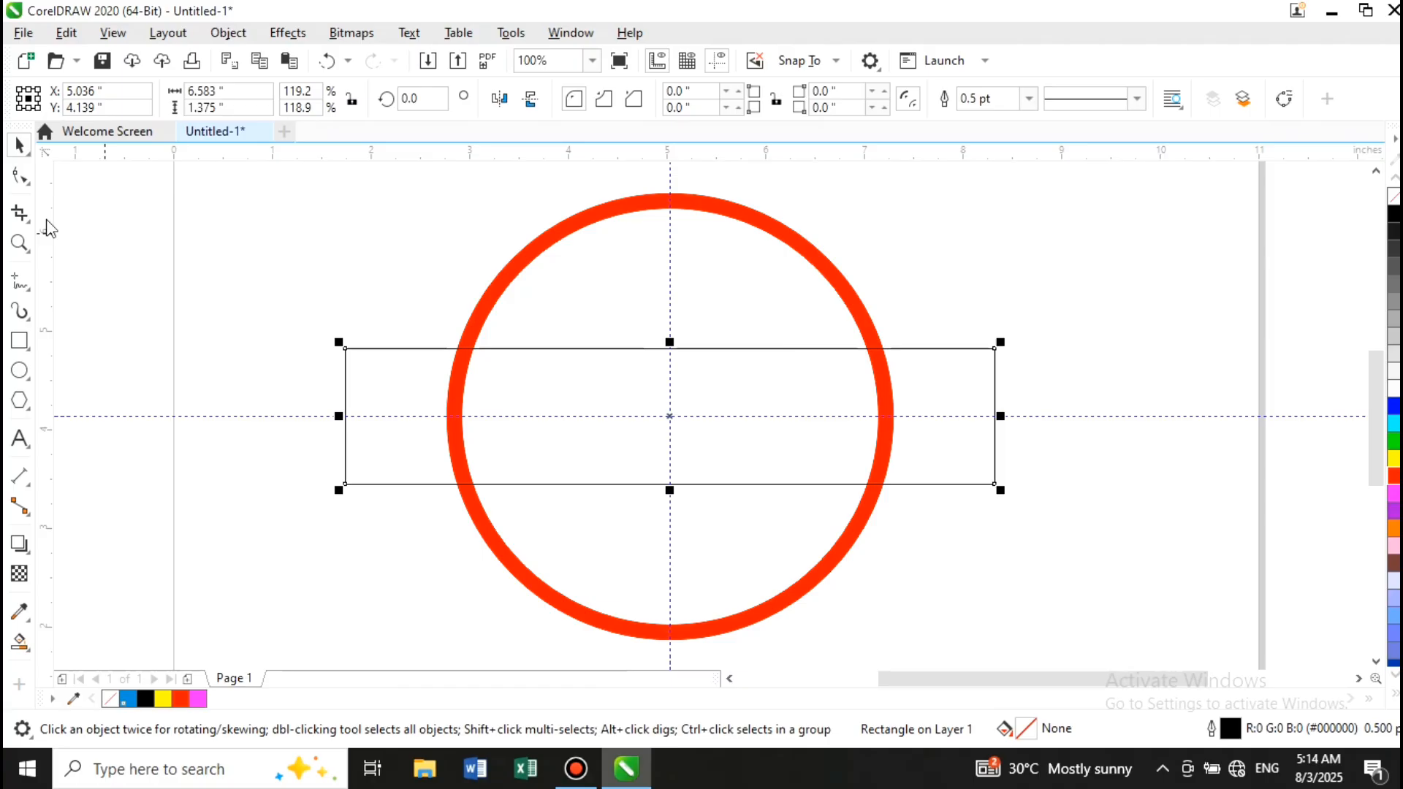
Step: Add a node at the middle of the rectangle's left side and move it inward to the ring's outer edge as a ribbon notch
{"action": "left_click", "coordinate": [16, 177]}
{"action": "scroll", "coordinate": [360, 417], "scroll_direction": "up", "scroll_amount": 2}
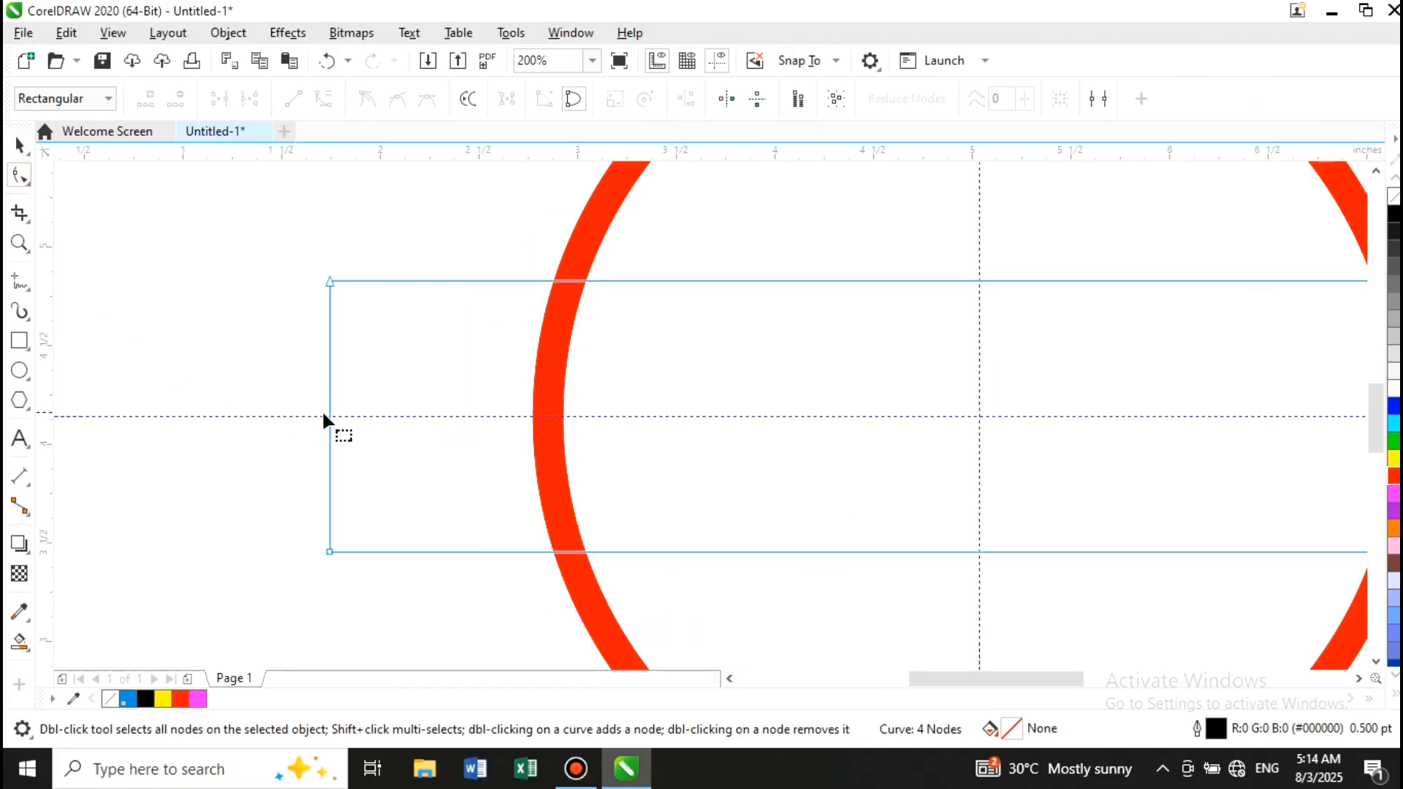
{"action": "scroll", "coordinate": [326, 418], "scroll_direction": "up", "scroll_amount": 1}
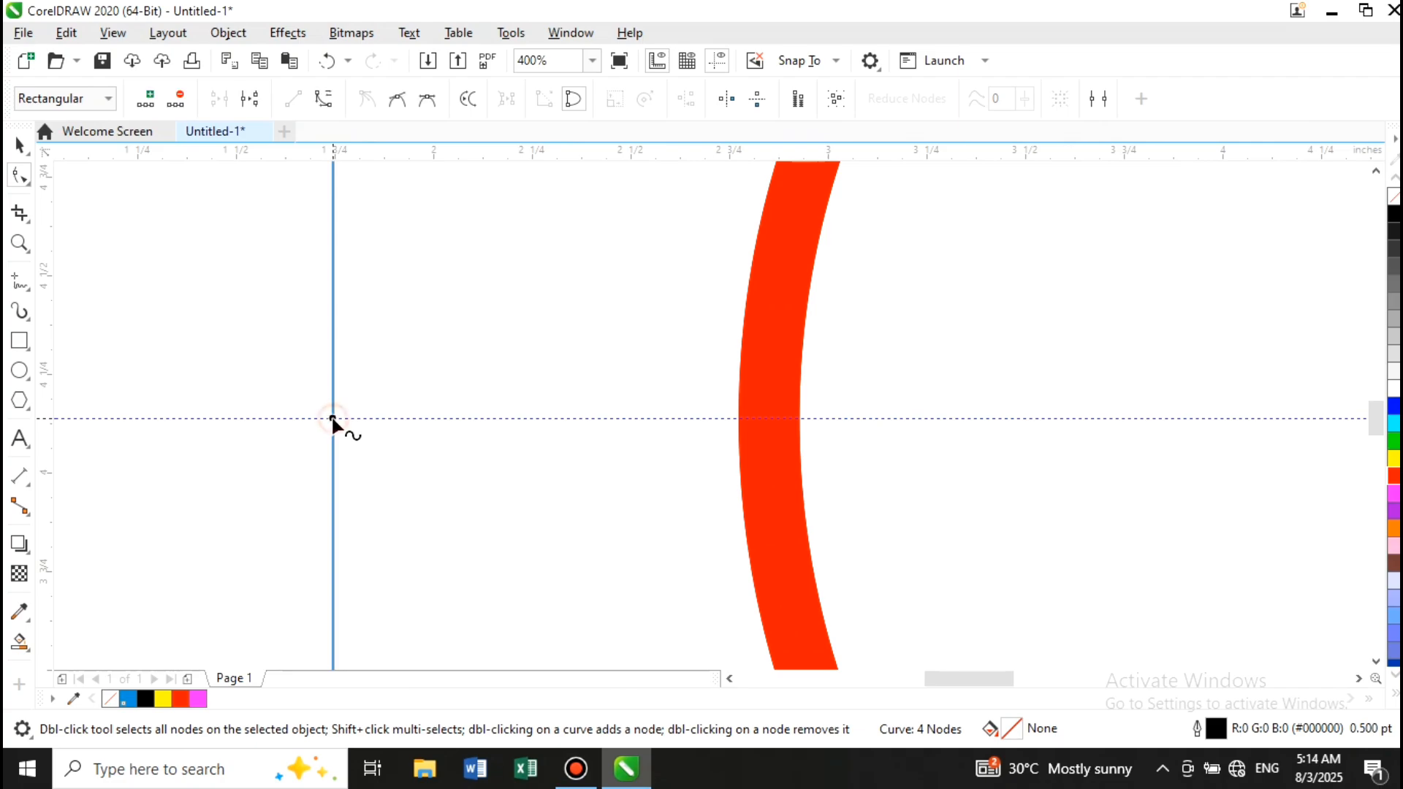
{"action": "left_click", "coordinate": [333, 420]}
{"action": "double_click", "coordinate": [333, 421]}
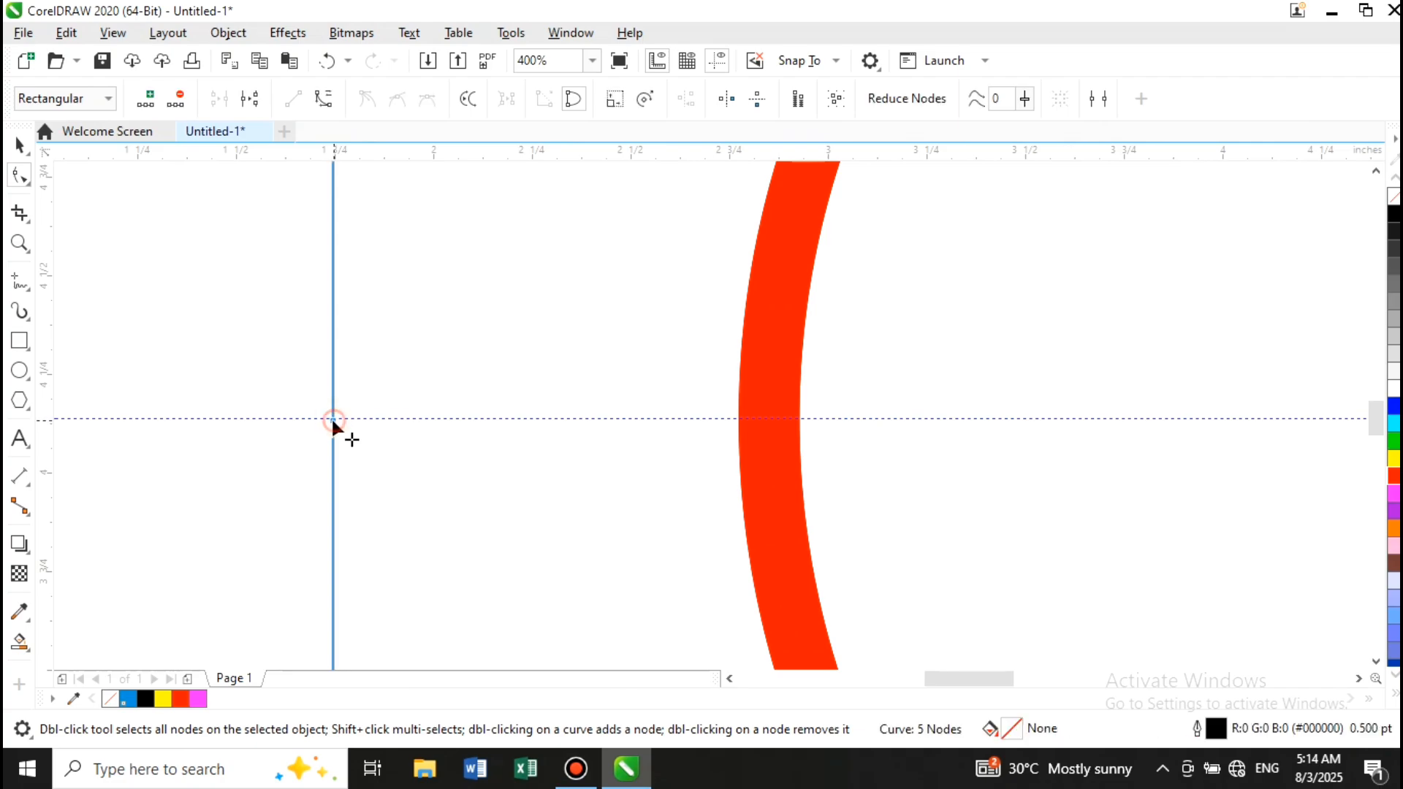
{"action": "left_click_drag", "start_coordinate": [333, 421], "coordinate": [733, 418]}
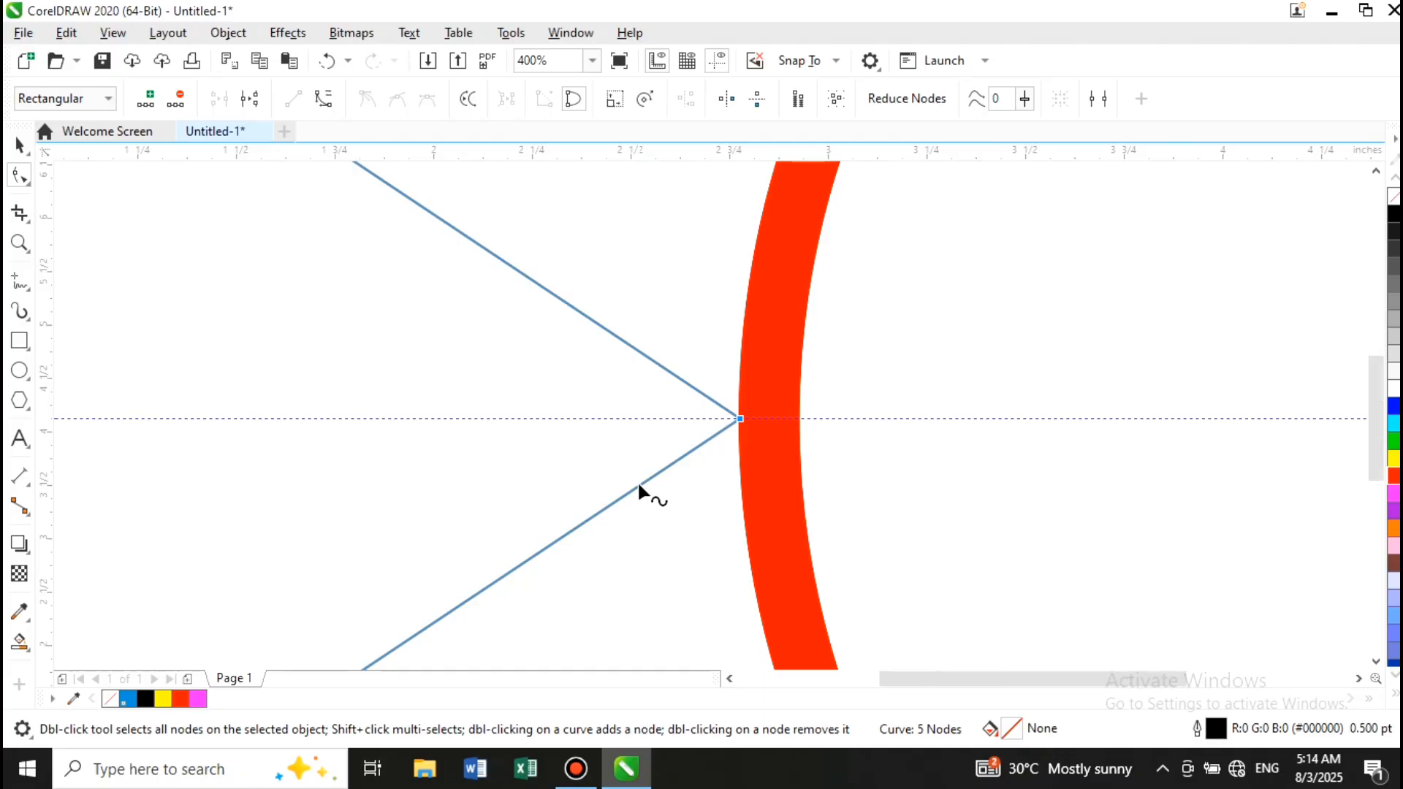
Step: Add a matching node at the middle of the rectangle's right side and move it inward to the ring's outer edge
{"action": "key", "text": "F4"}
{"action": "scroll", "coordinate": [1079, 419], "scroll_direction": "up", "scroll_amount": 5}
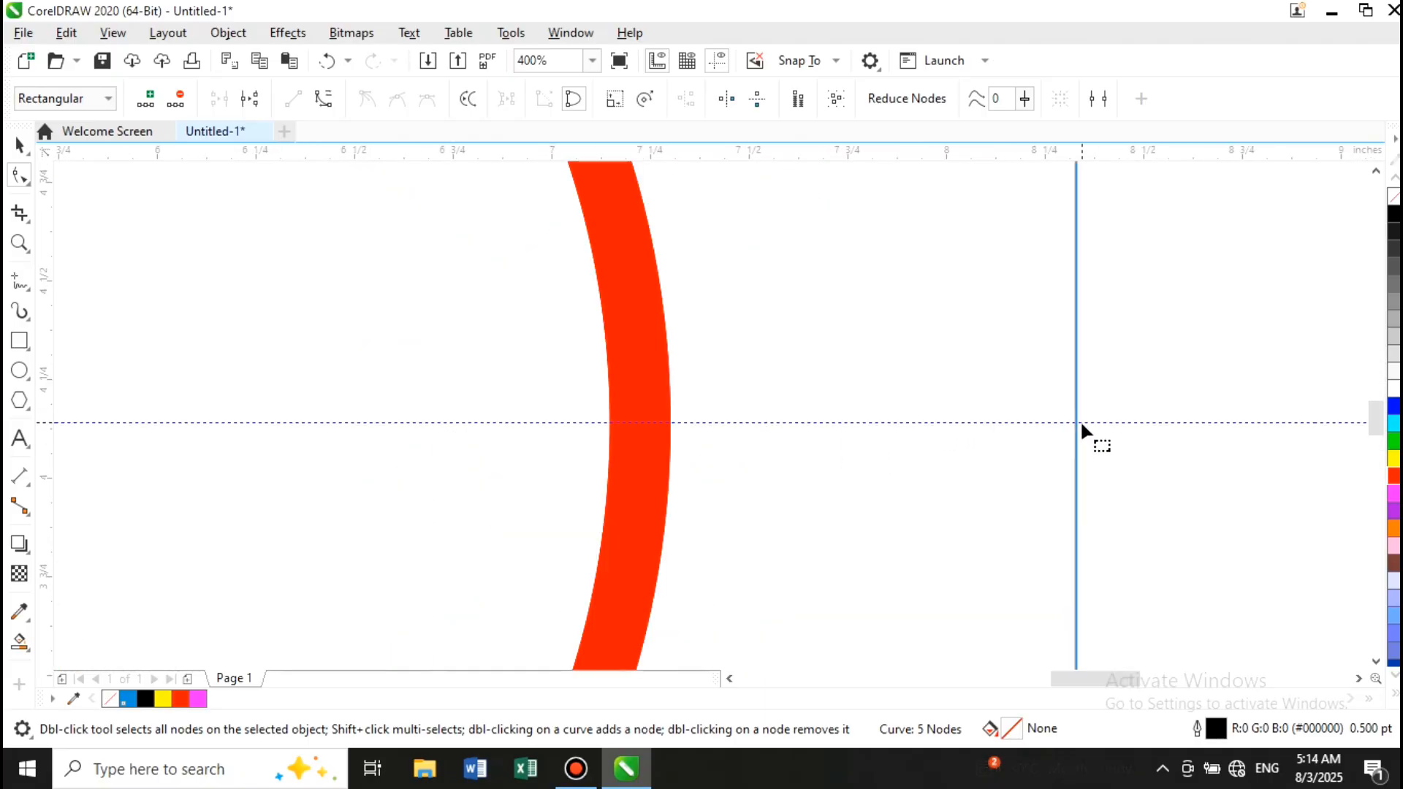
{"action": "double_click", "coordinate": [1077, 424]}
{"action": "left_click_drag", "start_coordinate": [1077, 424], "coordinate": [670, 424]}
{"action": "key", "text": "F4"}
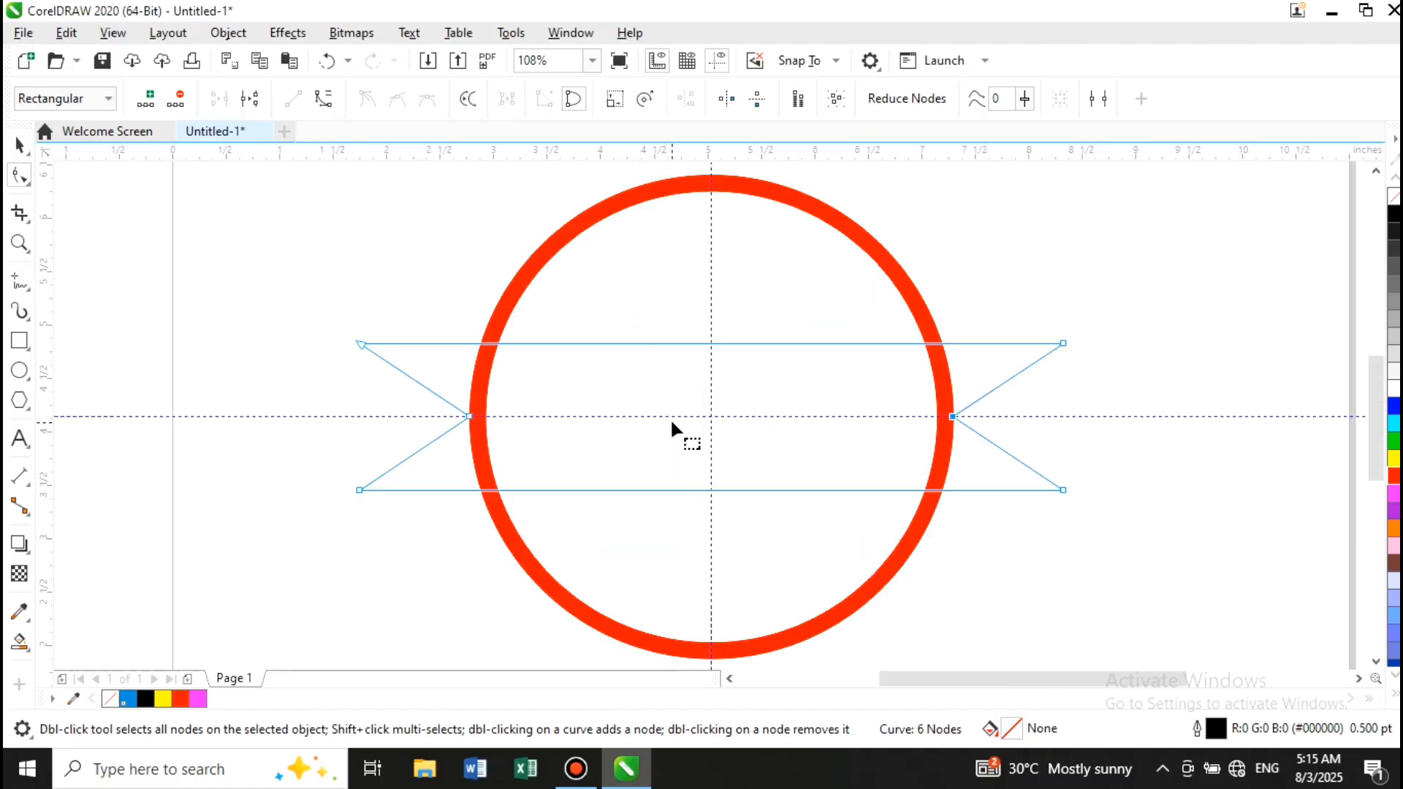
Step: Fill the ribbon shape black and resize it around its center to about 6.09 by 1.39 inches
{"action": "left_click", "coordinate": [20, 144]}
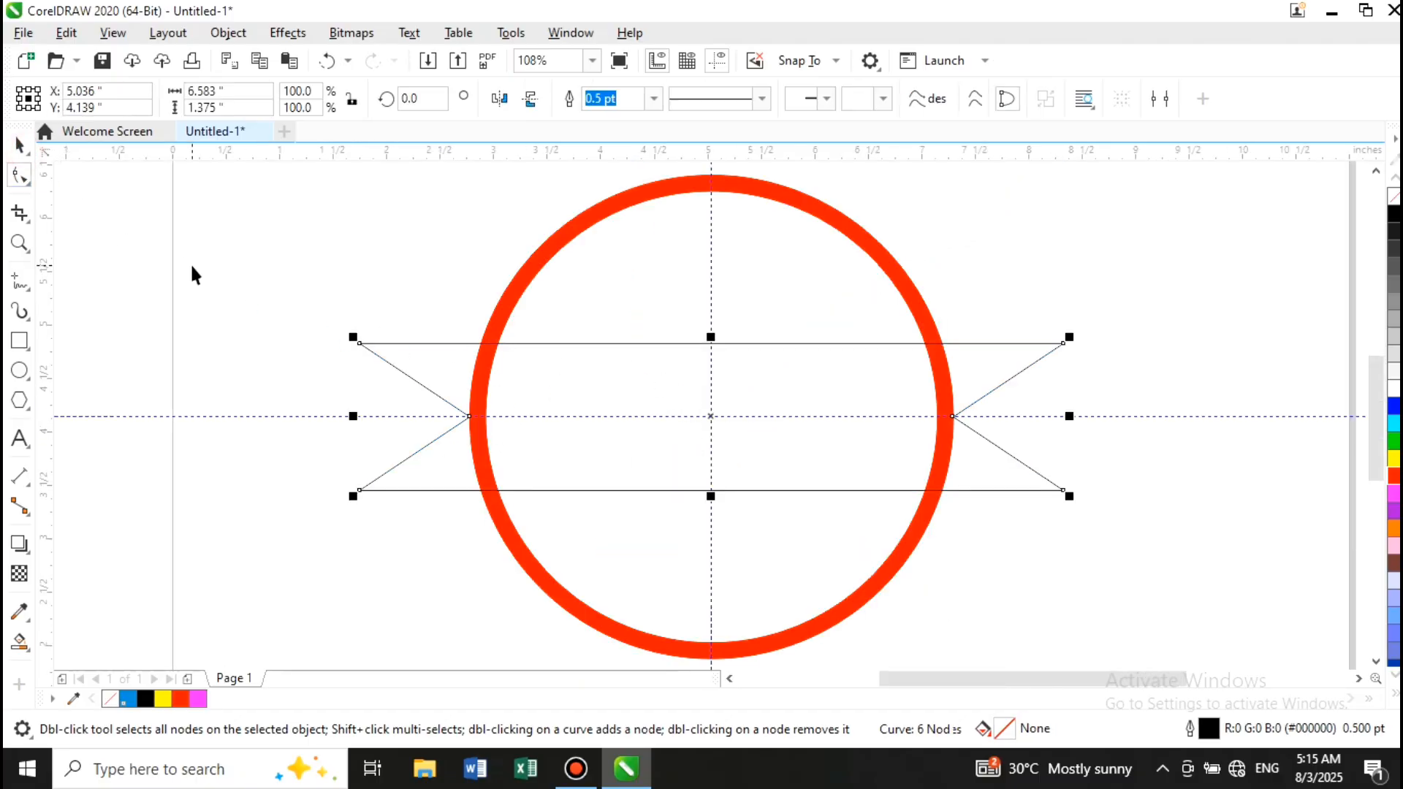
{"action": "left_click", "coordinate": [1393, 214]}
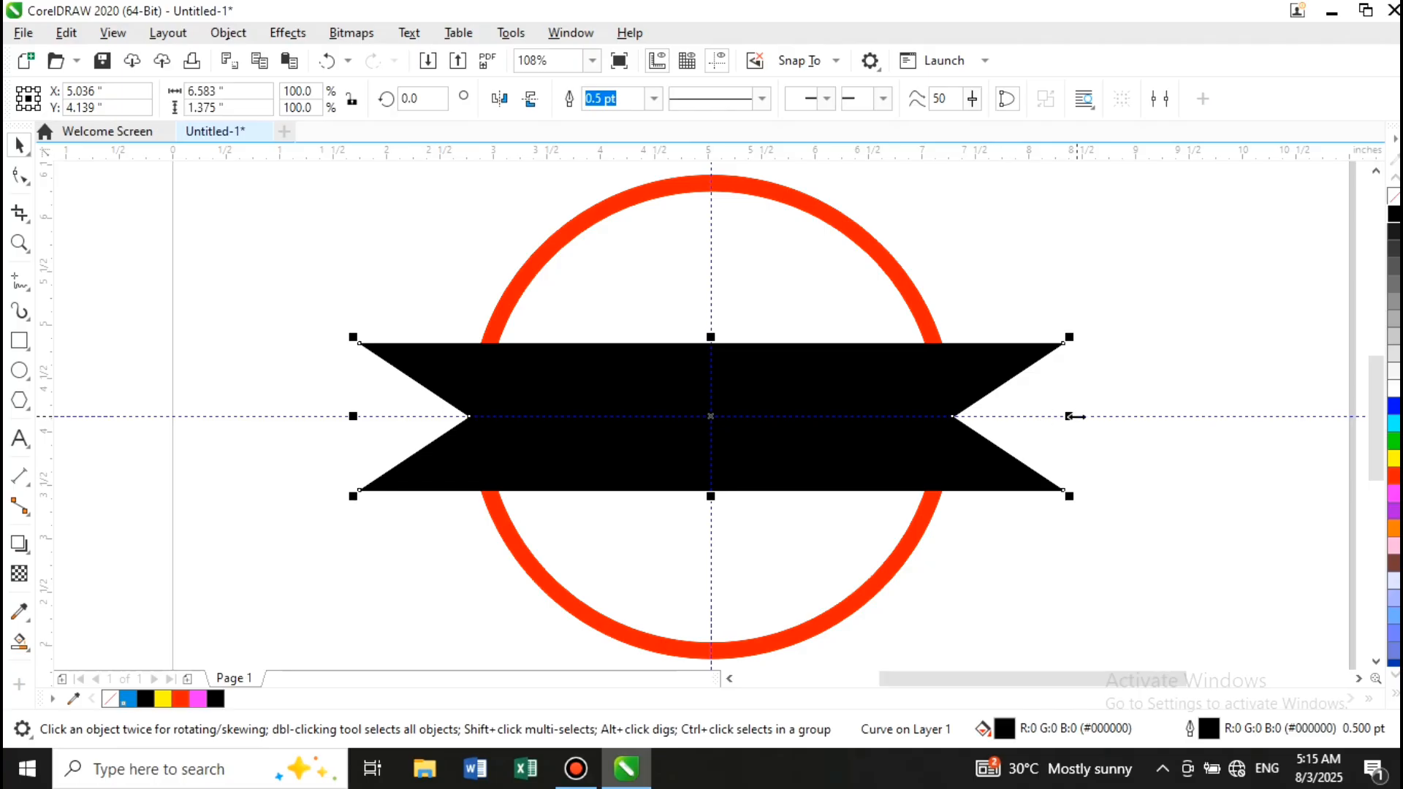
{"action": "left_click_drag", "start_coordinate": [1076, 416], "coordinate": [1086, 416]}
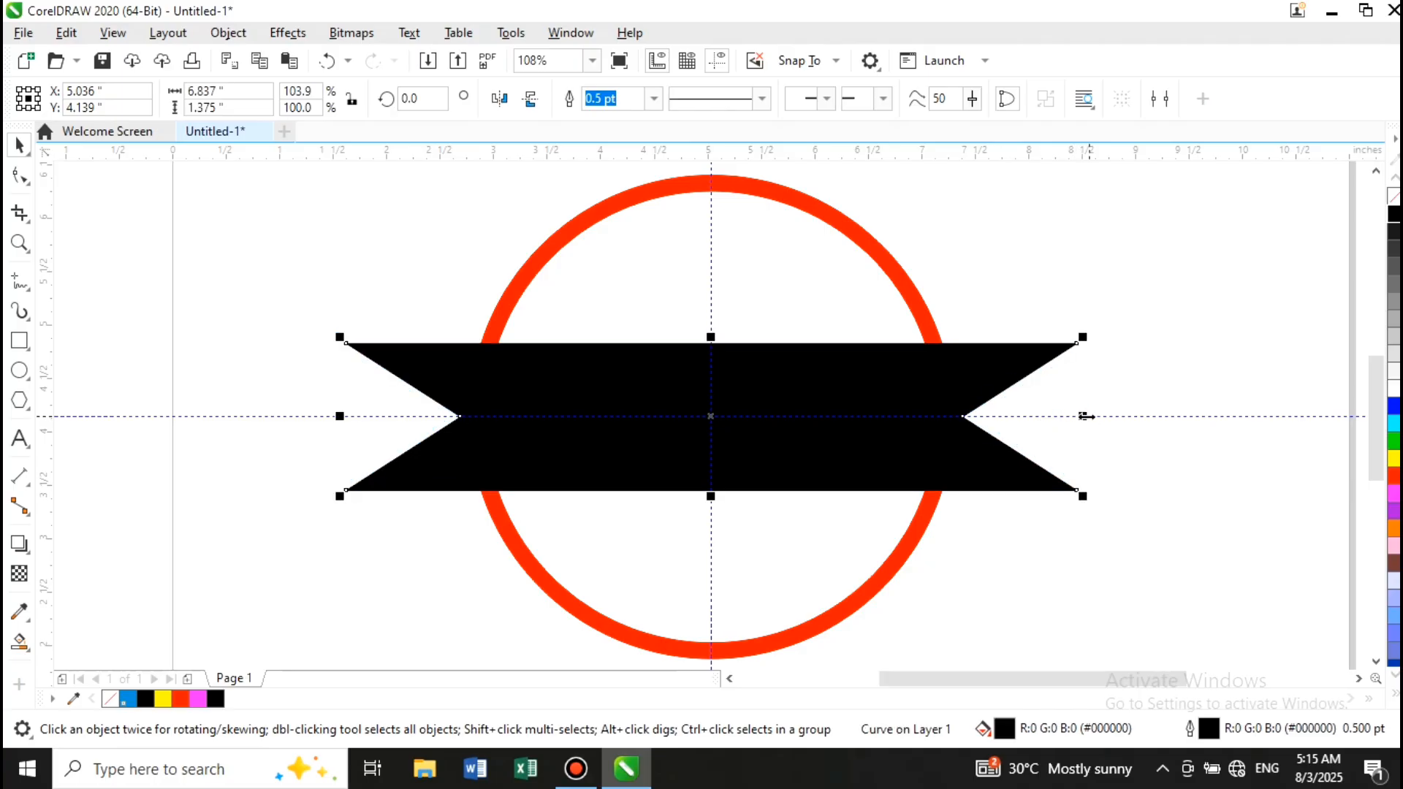
{"action": "left_click_drag", "start_coordinate": [710, 337], "coordinate": [713, 323]}
{"action": "left_click_drag", "start_coordinate": [1085, 324], "coordinate": [1073, 336]}
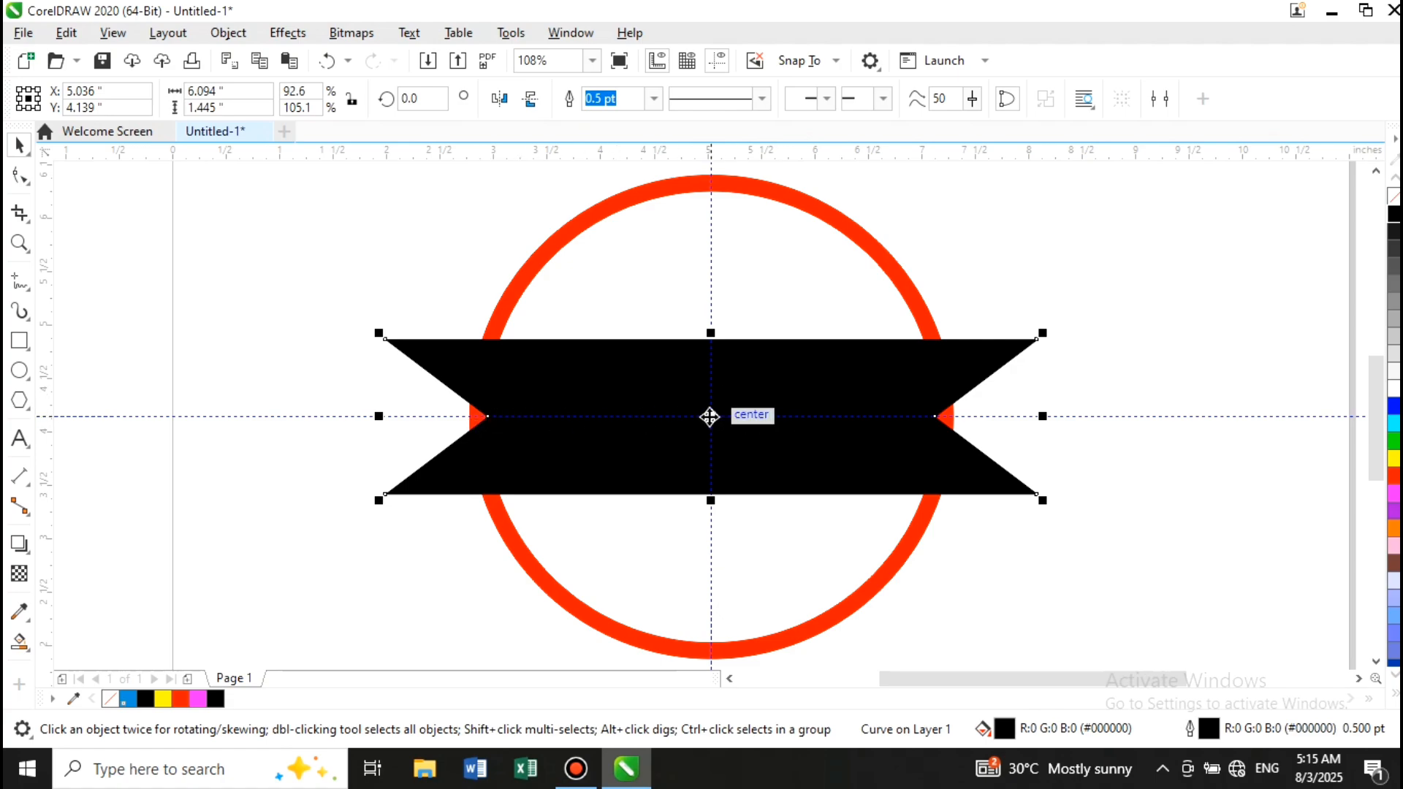
{"action": "mouse_move", "coordinate": [713, 332]}
{"action": "left_mouse_down"}
{"action": "mouse_move", "coordinate": [711, 353]}
{"action": "mouse_move", "coordinate": [711, 328]}
{"action": "left_mouse_up"}
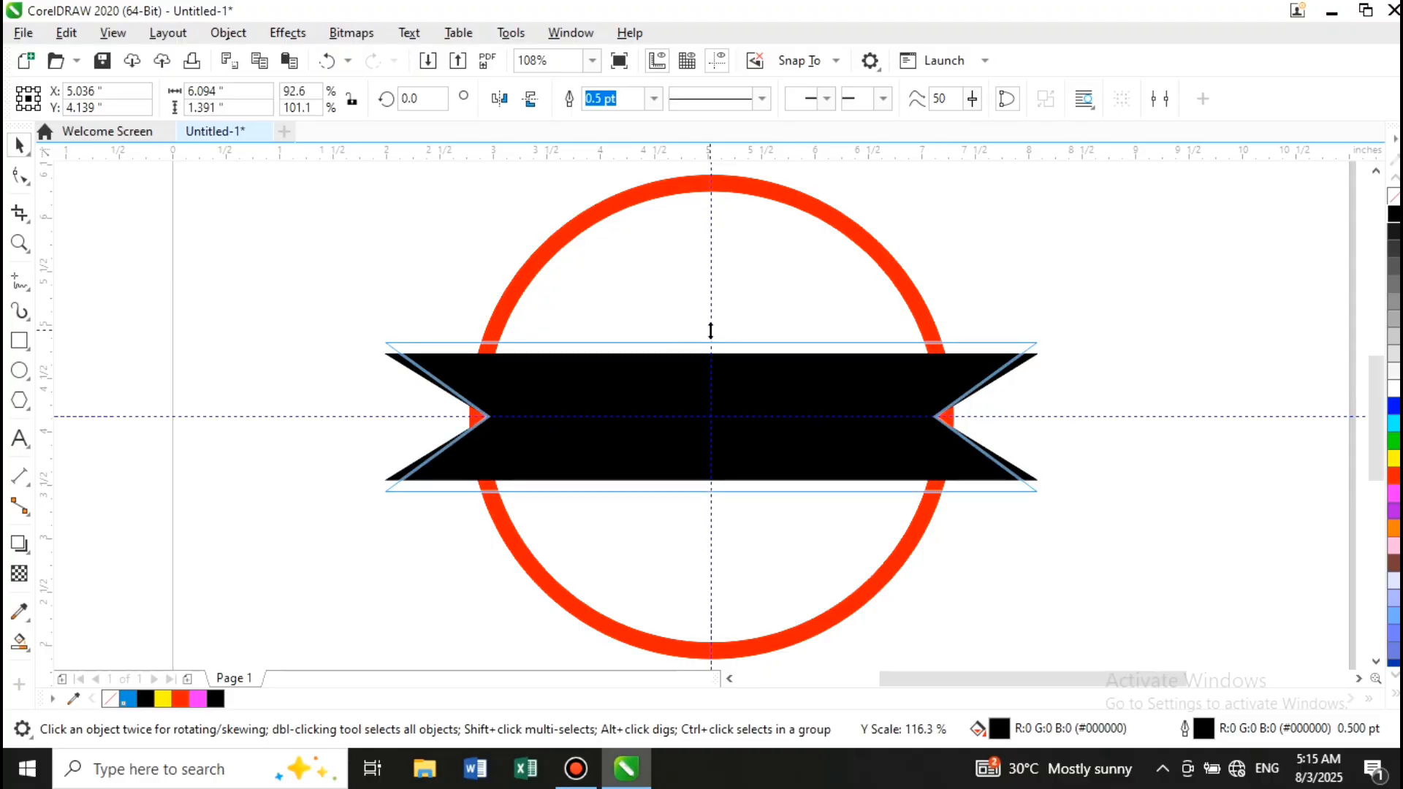
{"action": "left_click", "coordinate": [160, 252]}
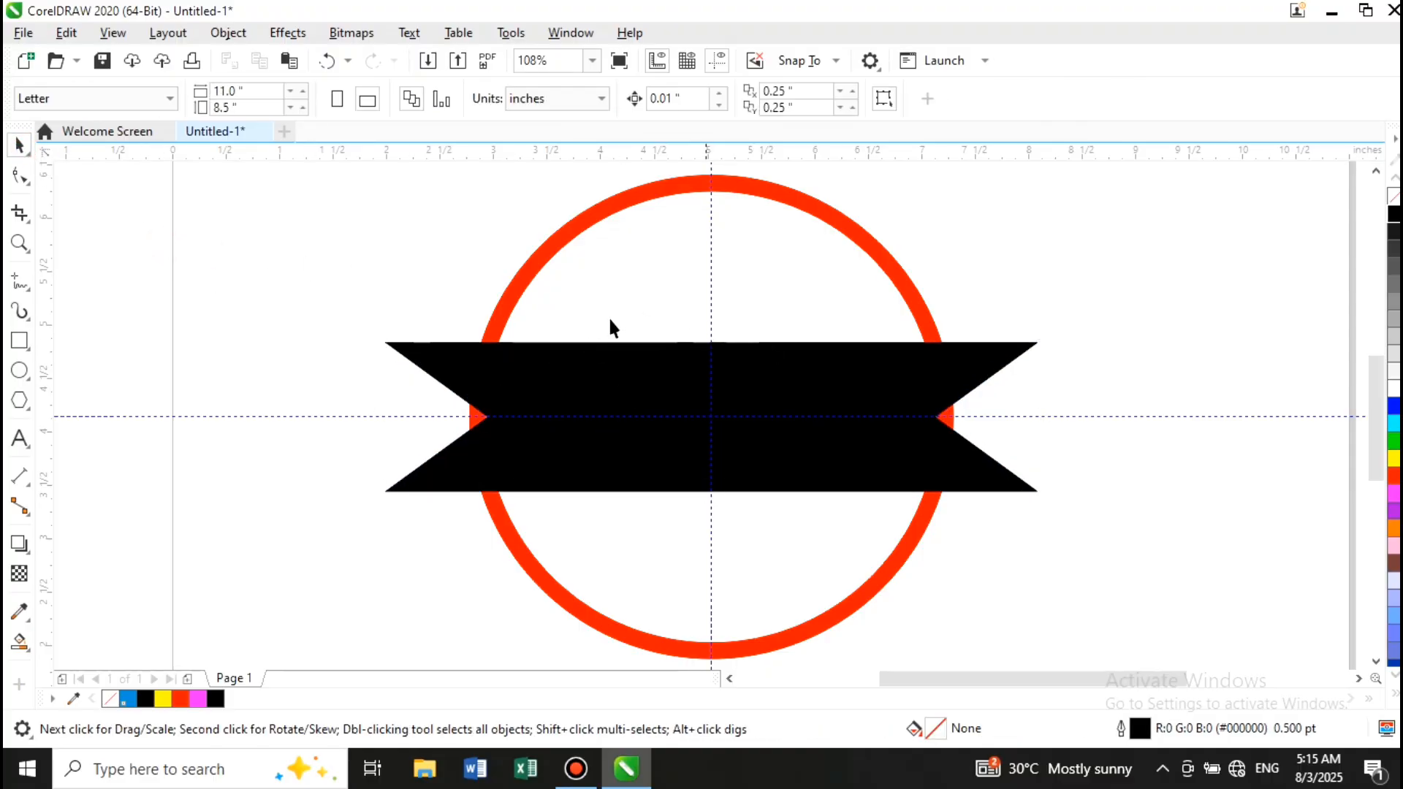
Step: Add white Arial text "PREMUIM" on the black ribbon and enlarge it to about 43 pt
{"action": "left_click", "coordinate": [19, 440]}
{"action": "left_click", "coordinate": [612, 416]}
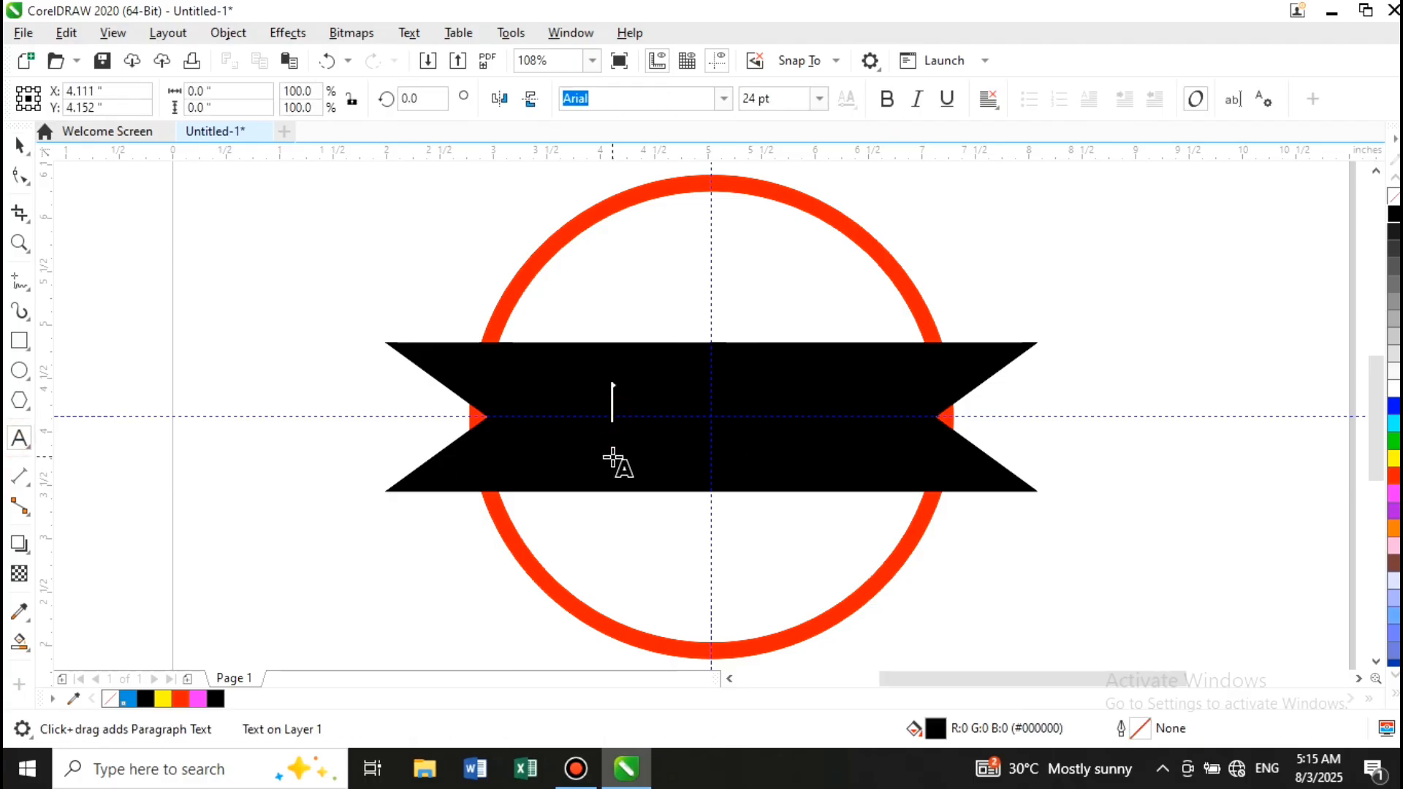
{"action": "left_click", "coordinate": [1394, 372]}
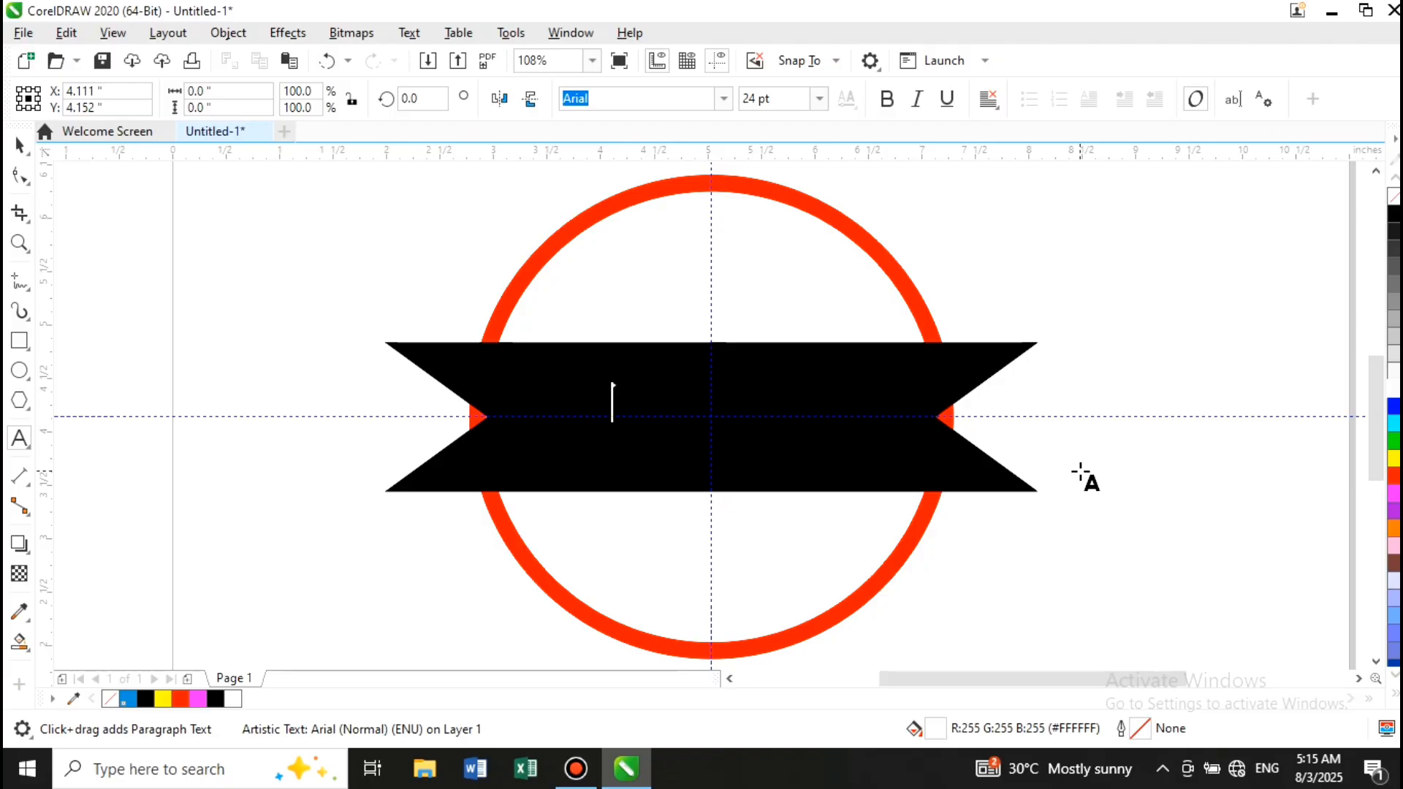
{"action": "type", "text": "PRE,"}
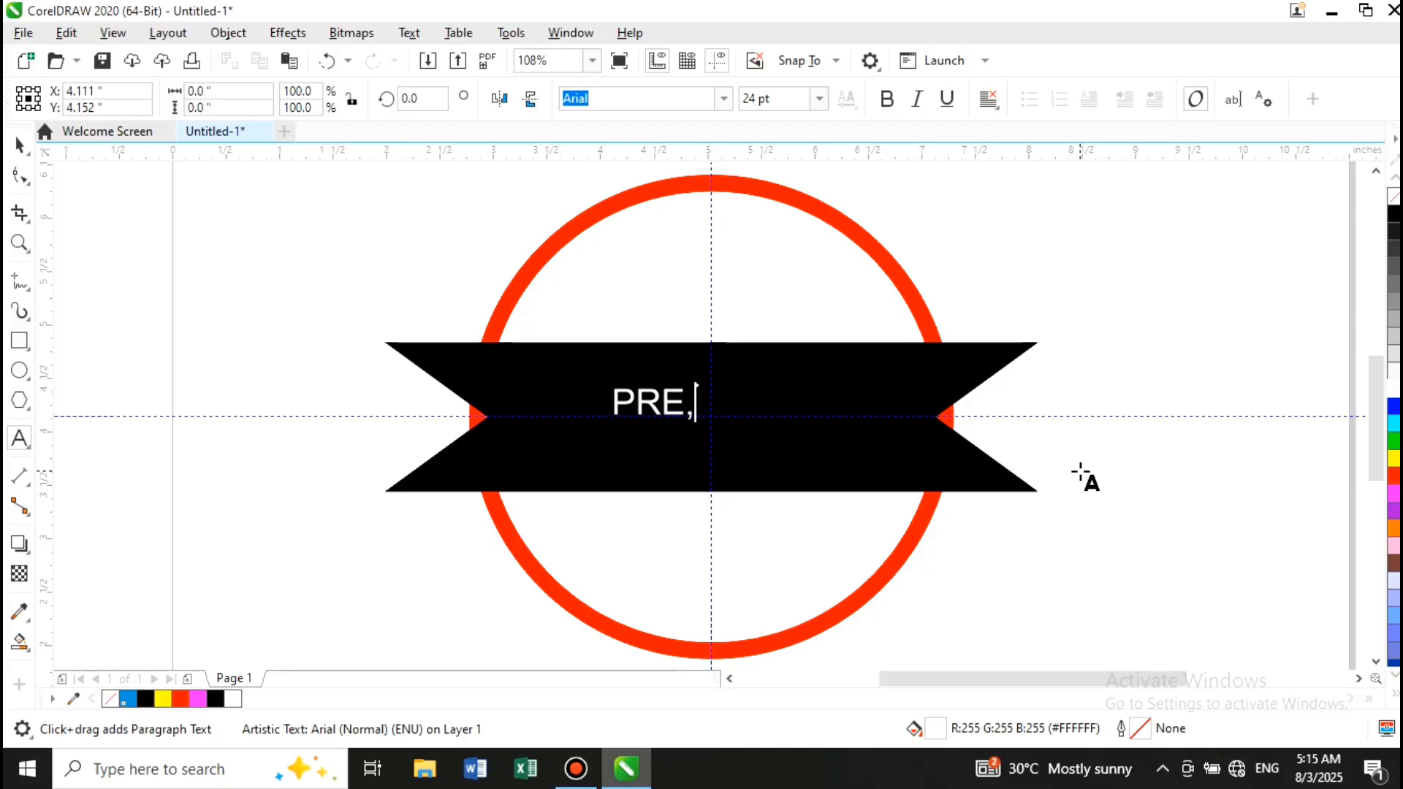
{"action": "key", "text": "BackSpace"}
{"action": "type", "text": "MUIM"}
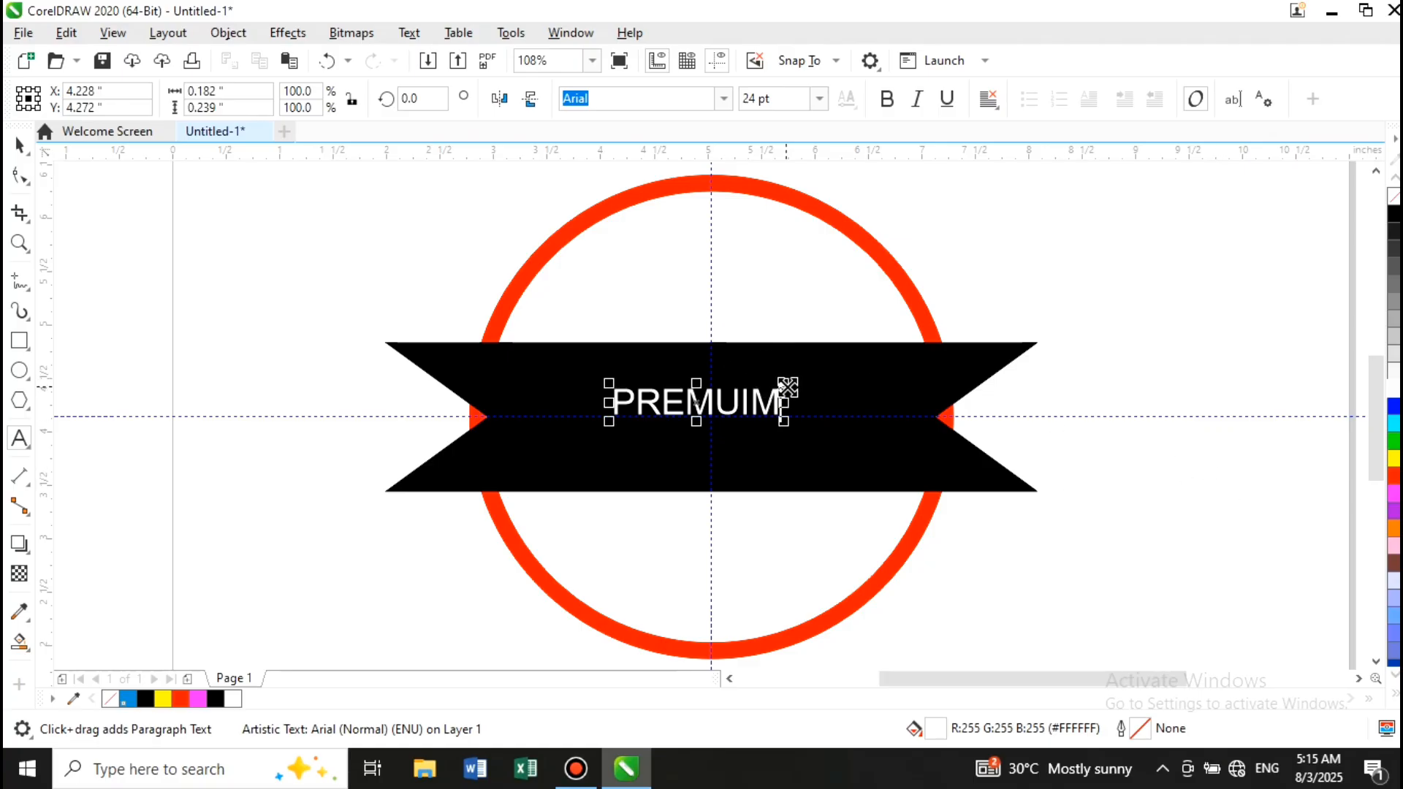
{"action": "left_click_drag", "start_coordinate": [788, 388], "coordinate": [851, 374]}
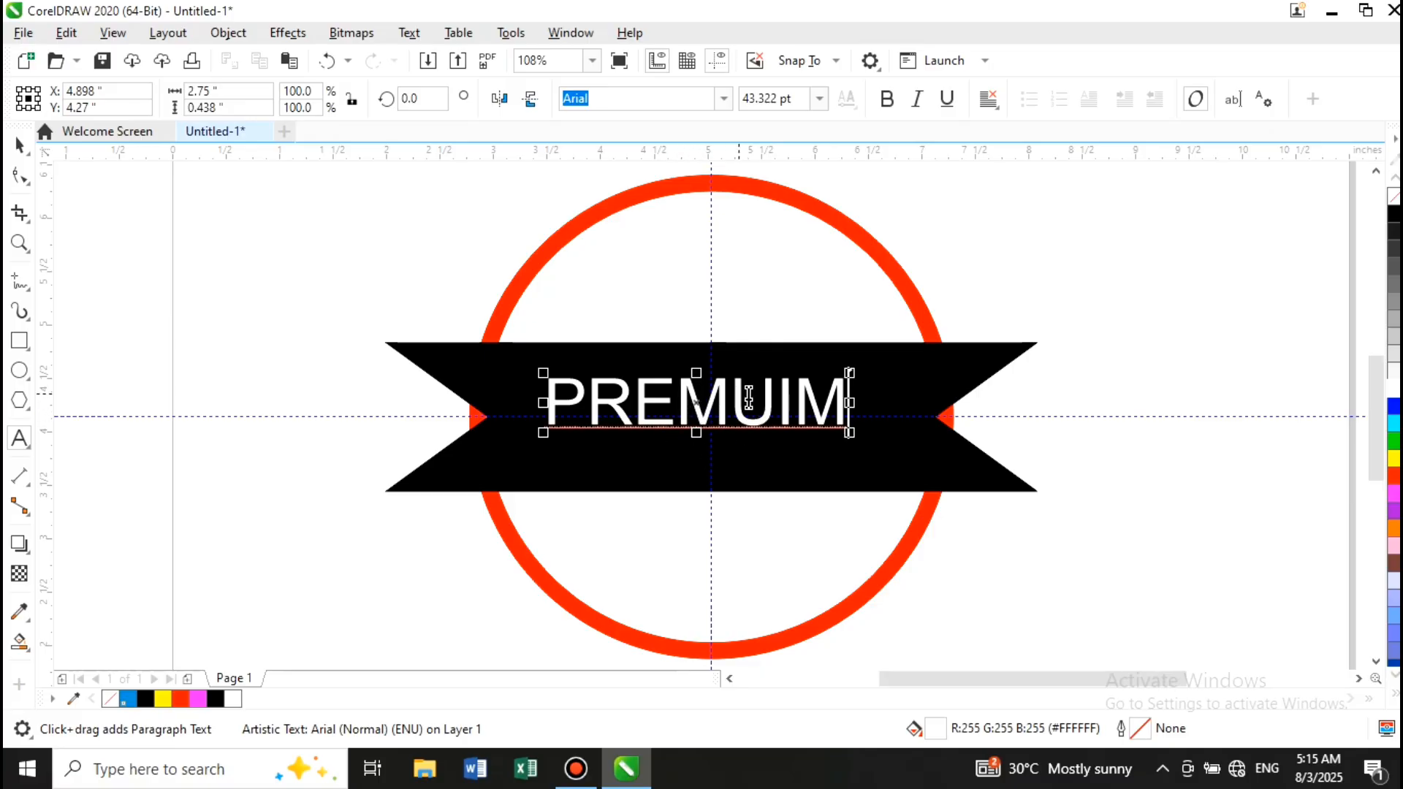
Step: Correct the spelling of the ribbon text to "PREMIUM"
{"action": "left_click", "coordinate": [773, 400]}
{"action": "key", "text": "Right"}
{"action": "key", "text": "BackSpace"}
{"action": "key", "text": "BackSpace"}
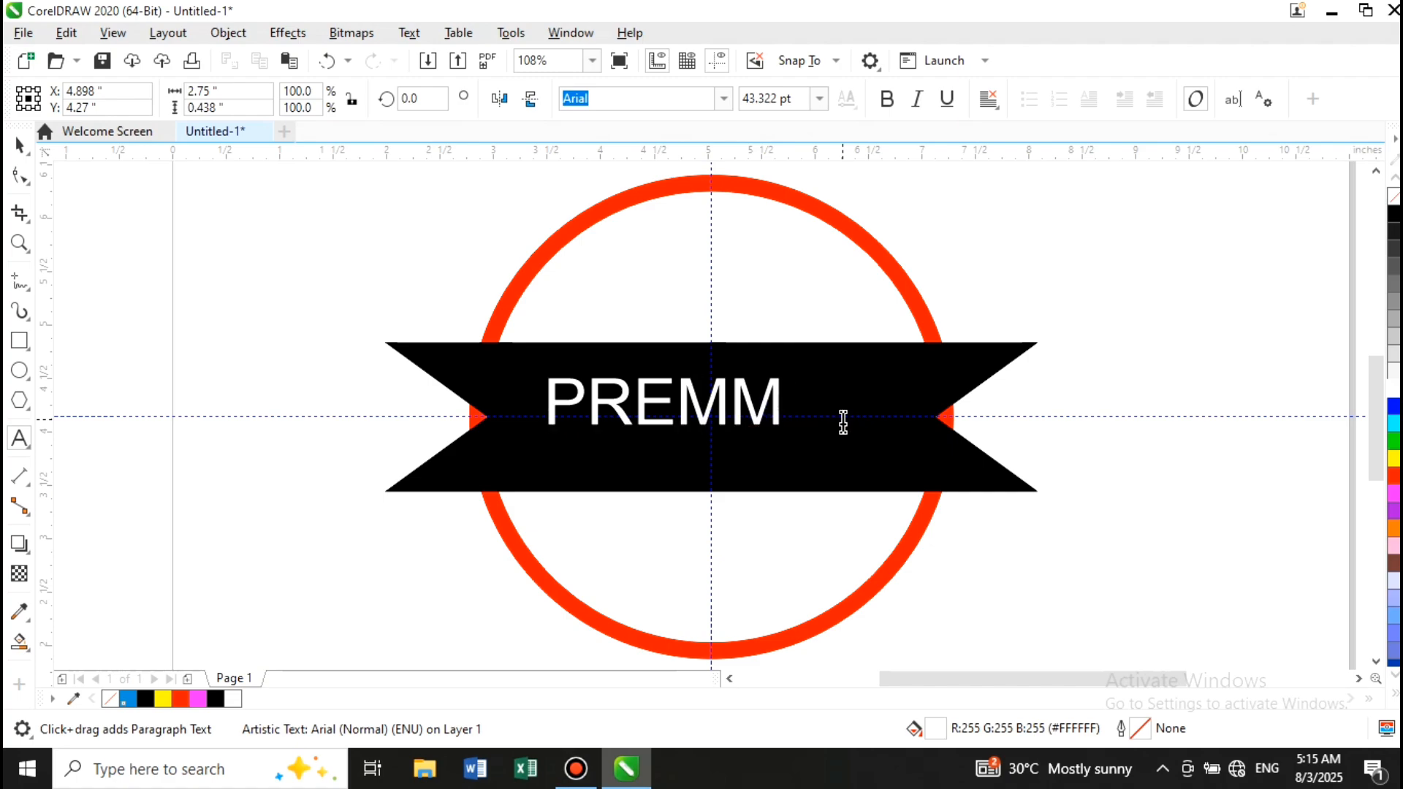
{"action": "type", "text": "IUM"}
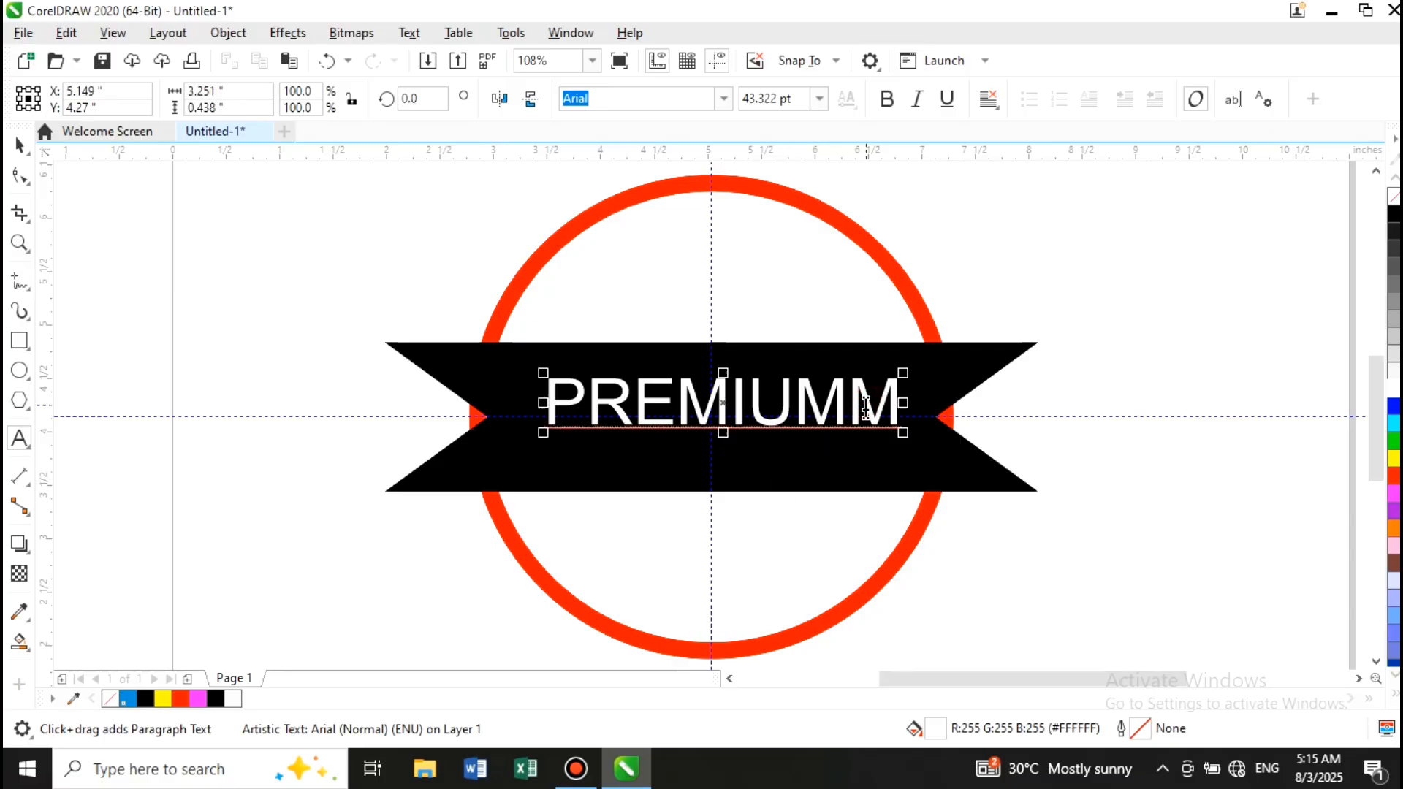
{"action": "key", "text": "BackSpace"}
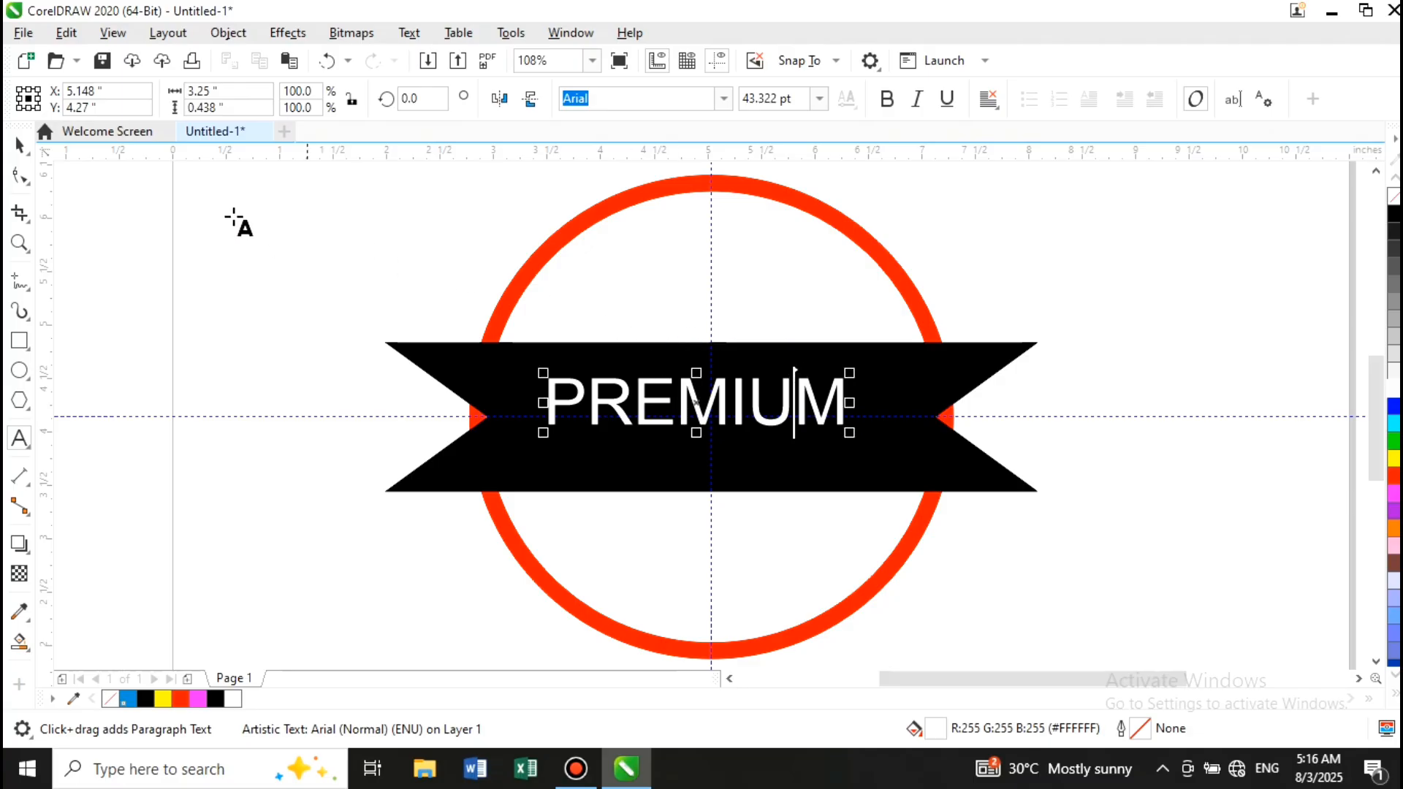
Step: Center the PREMIUM text on the guideline intersection and enlarge it slightly within the ribbon
{"action": "left_click", "coordinate": [24, 140]}
{"action": "left_click_drag", "start_coordinate": [697, 403], "coordinate": [710, 417]}
{"action": "left_click_drag", "start_coordinate": [866, 387], "coordinate": [909, 384]}
{"action": "left_click", "coordinate": [642, 418]}
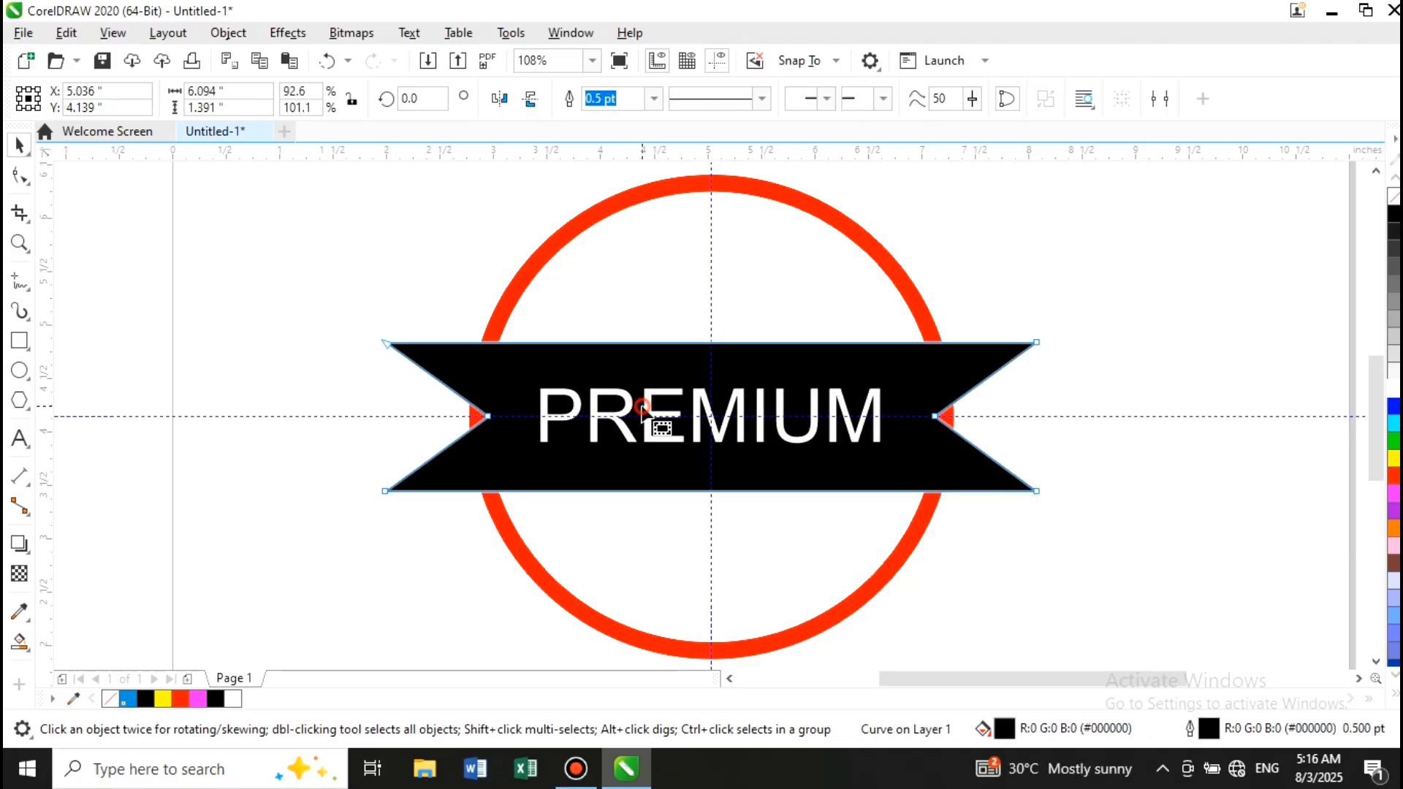
{"action": "key", "text": "F10"}
{"action": "left_click", "coordinate": [20, 144]}
{"action": "left_click", "coordinate": [237, 260]}
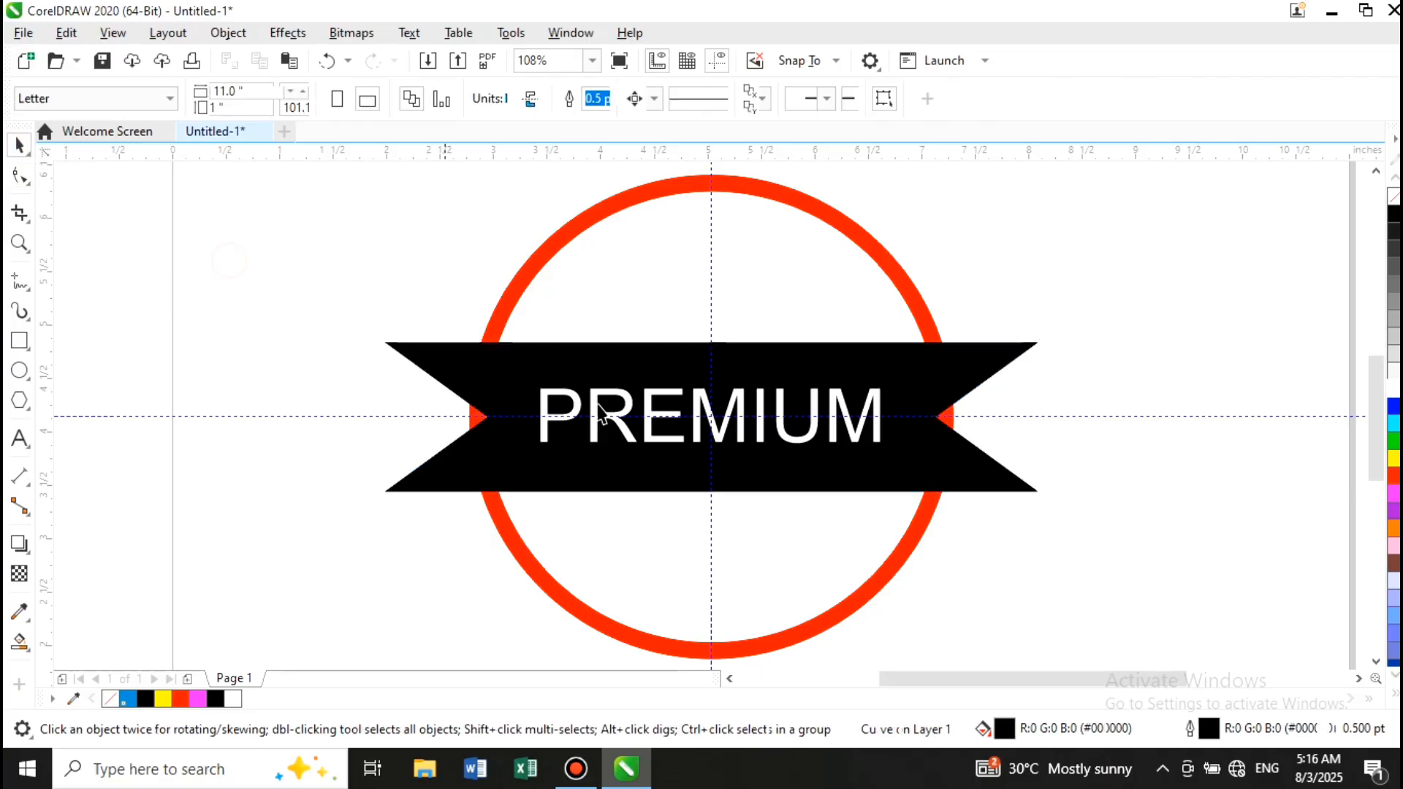
Step: Change the font of the PREMIUM text to Franklin Gothic Heavy
{"action": "double_click", "coordinate": [613, 404]}
{"action": "left_click", "coordinate": [614, 404]}
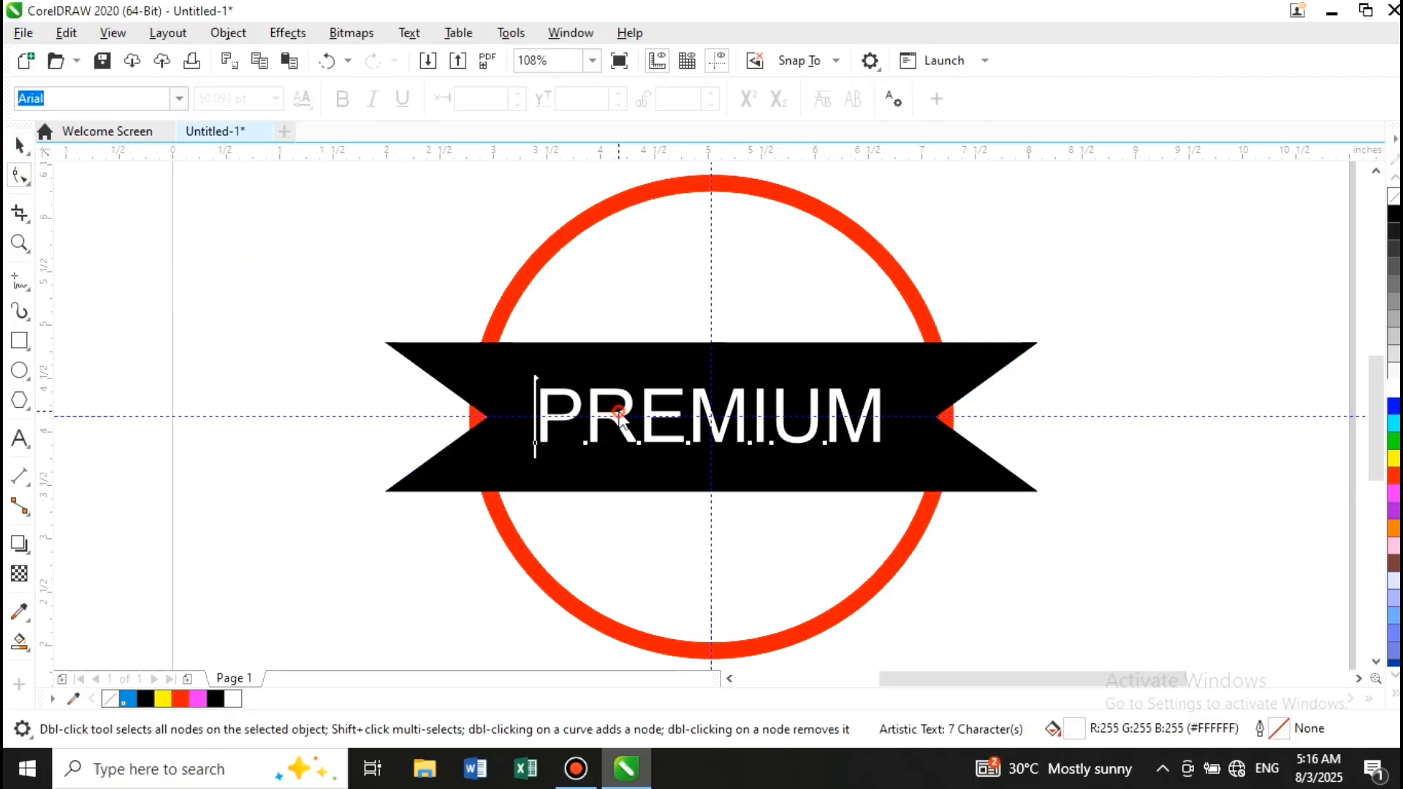
{"action": "left_click", "coordinate": [18, 146]}
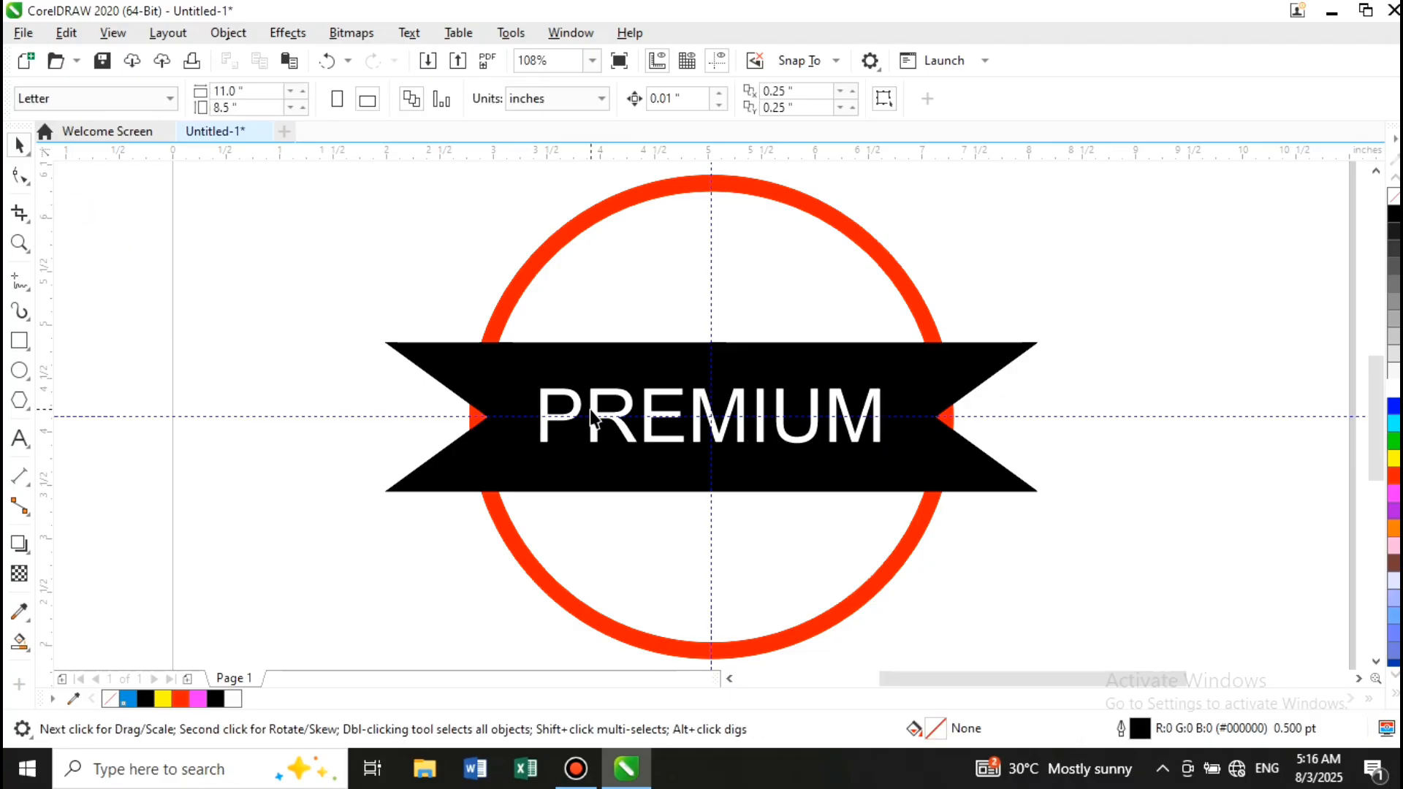
{"action": "left_click", "coordinate": [723, 97]}
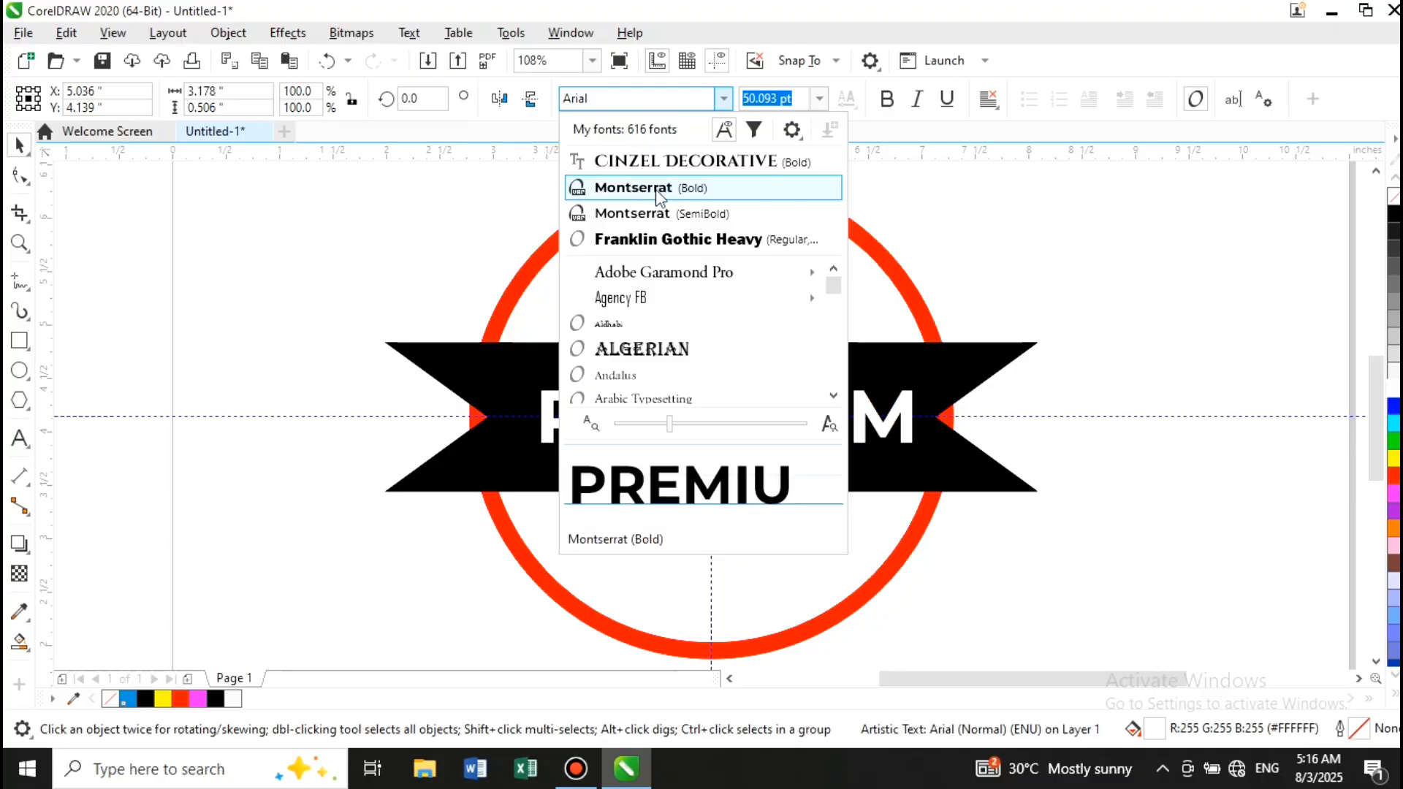
{"action": "left_click", "coordinate": [628, 239]}
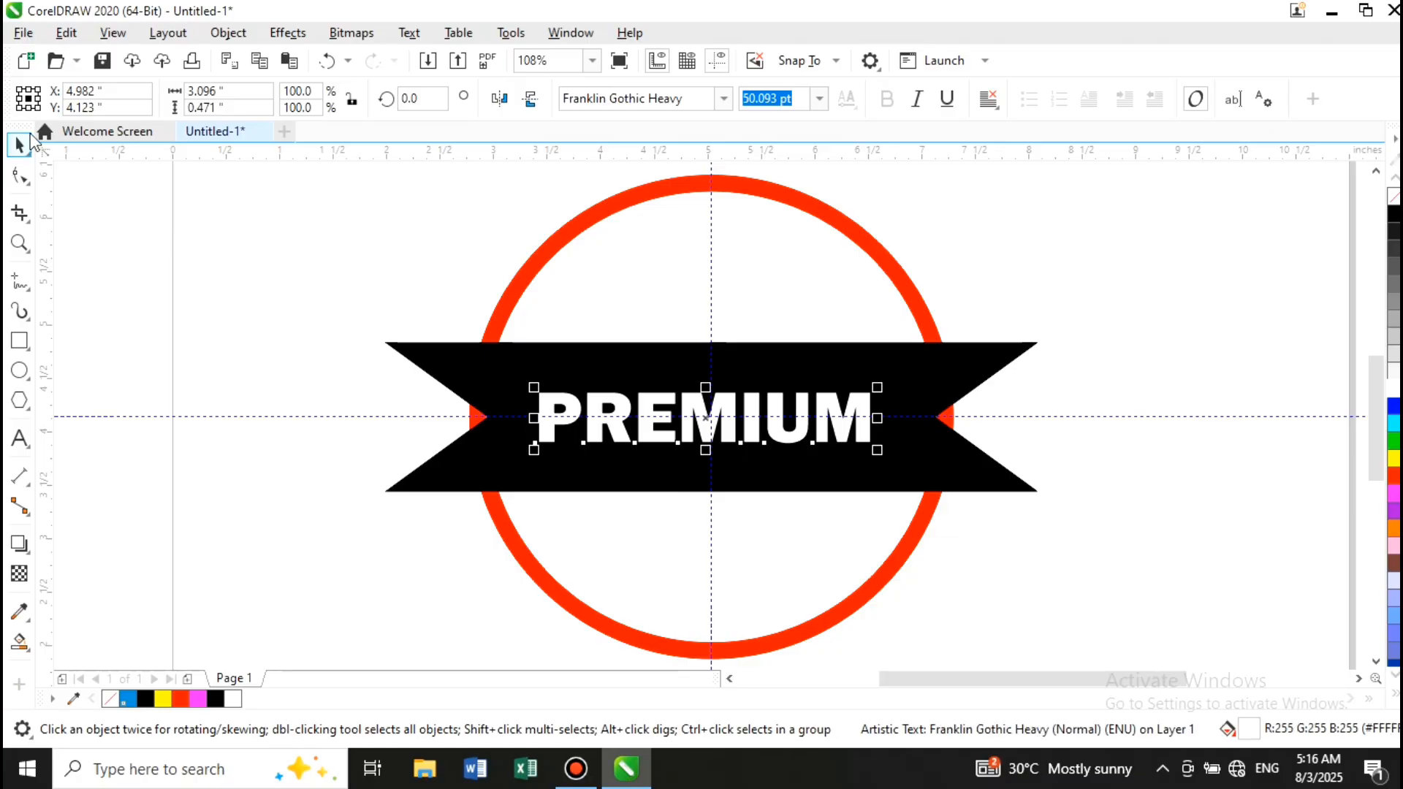
{"action": "left_click", "coordinate": [169, 242]}
Step: Enlarge the PREMIUM text to about 54 pt and center it on the guideline intersection
{"action": "left_click", "coordinate": [855, 416]}
{"action": "left_click", "coordinate": [853, 417]}
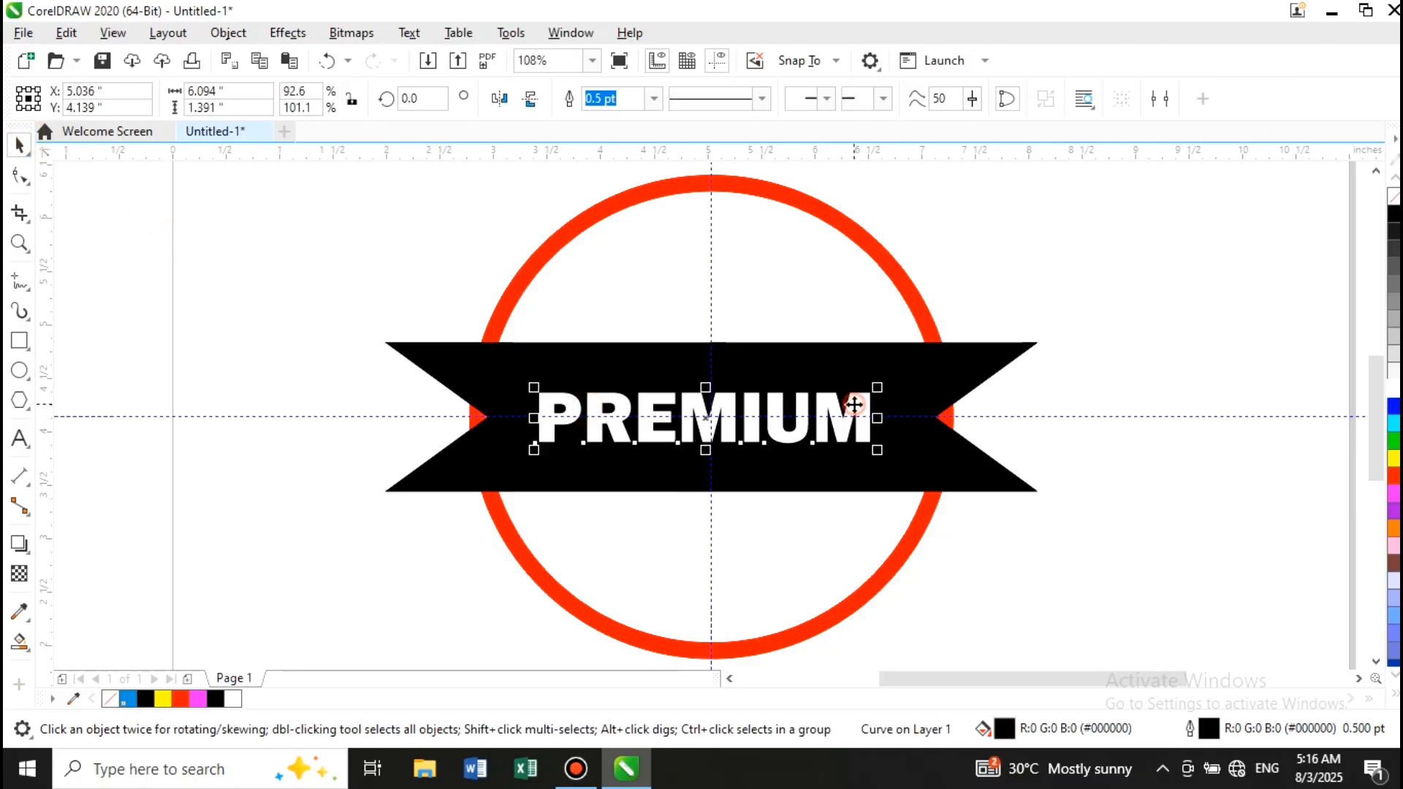
{"action": "left_click_drag", "start_coordinate": [881, 387], "coordinate": [897, 382]}
{"action": "left_click_drag", "start_coordinate": [707, 419], "coordinate": [713, 417]}
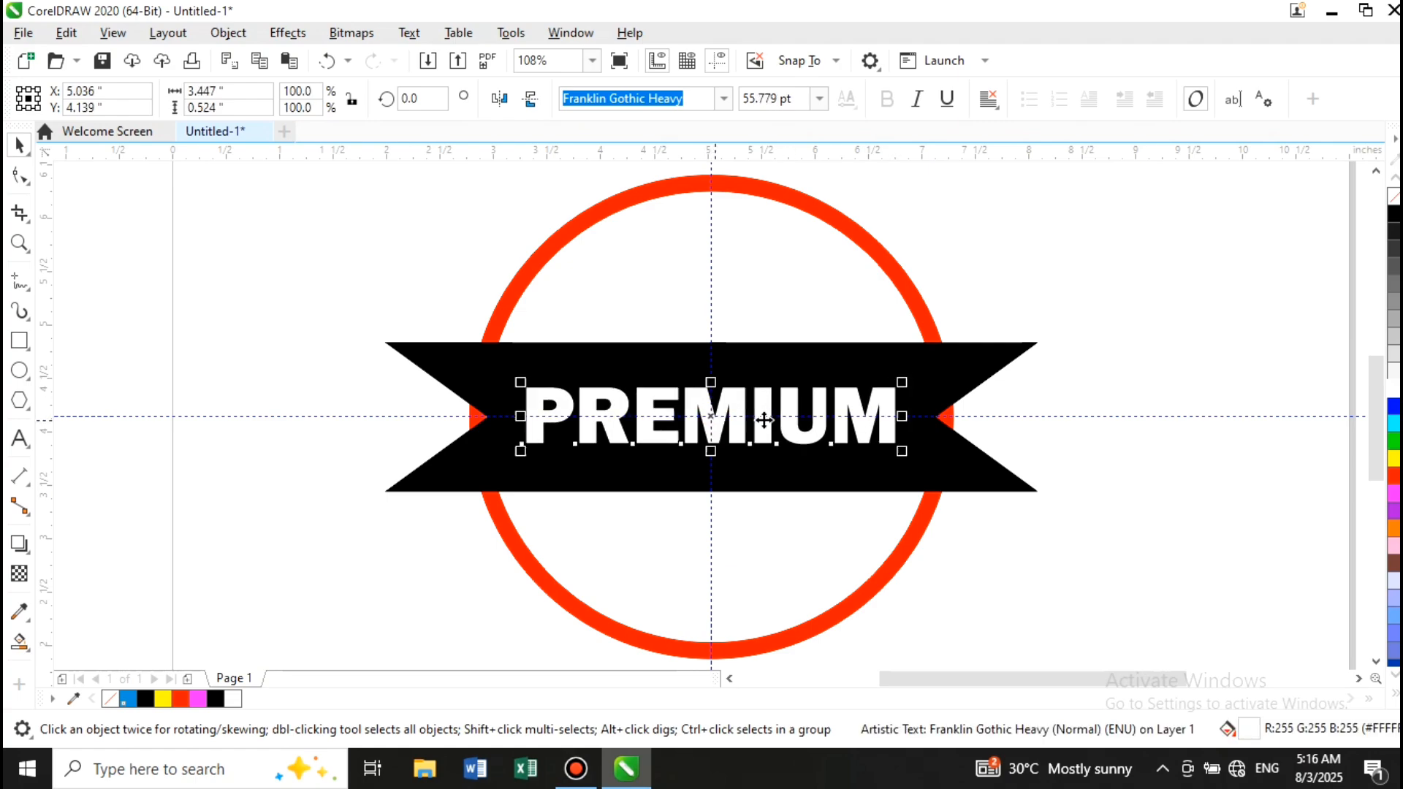
{"action": "left_click_drag", "start_coordinate": [900, 378], "coordinate": [904, 380]}
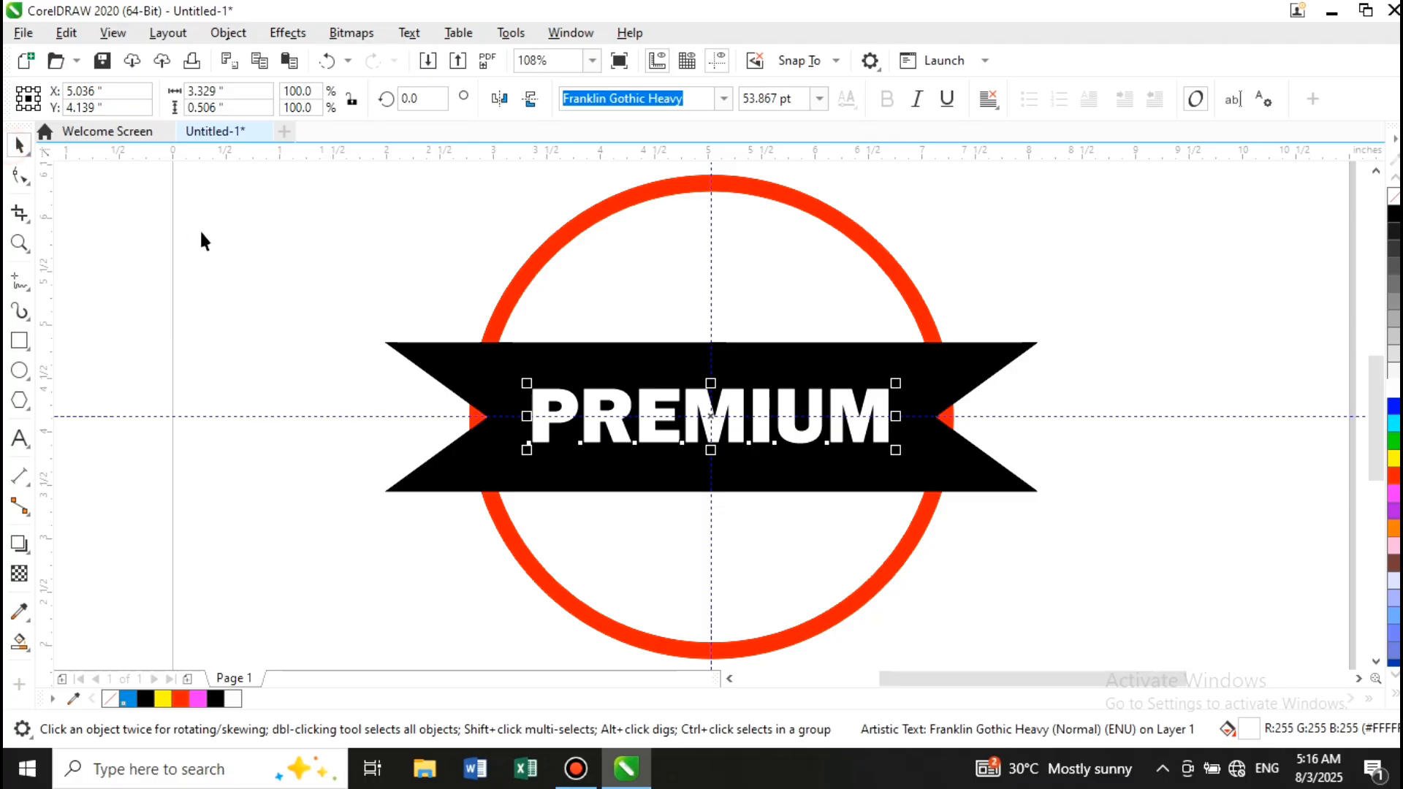
{"action": "left_click", "coordinate": [203, 242]}
Step: Duplicate the PREMIUM text straight below itself and change the copy's wording to "HIGH QUALITY"
{"action": "left_click", "coordinate": [710, 433]}
{"action": "left_click", "coordinate": [20, 439]}
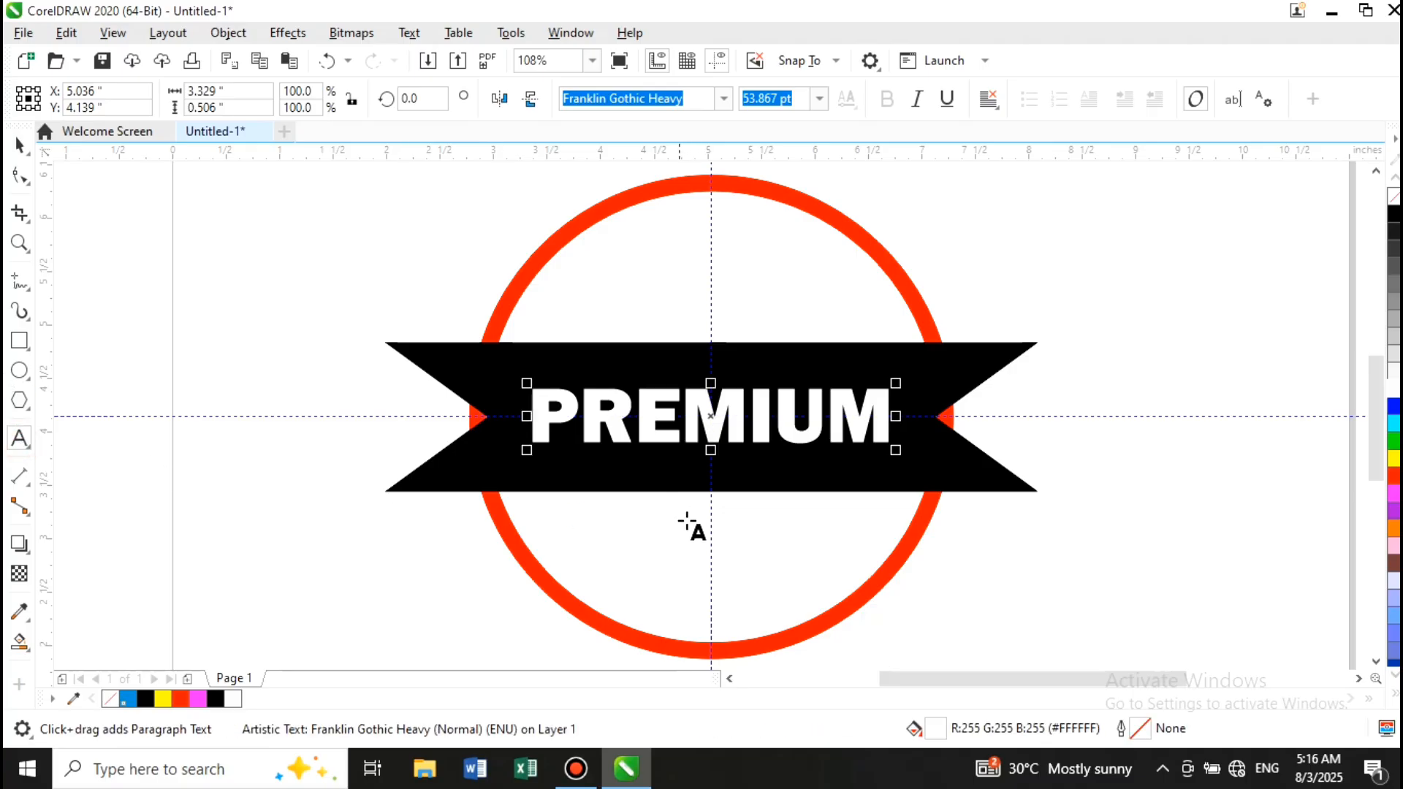
{"action": "left_click", "coordinate": [19, 144]}
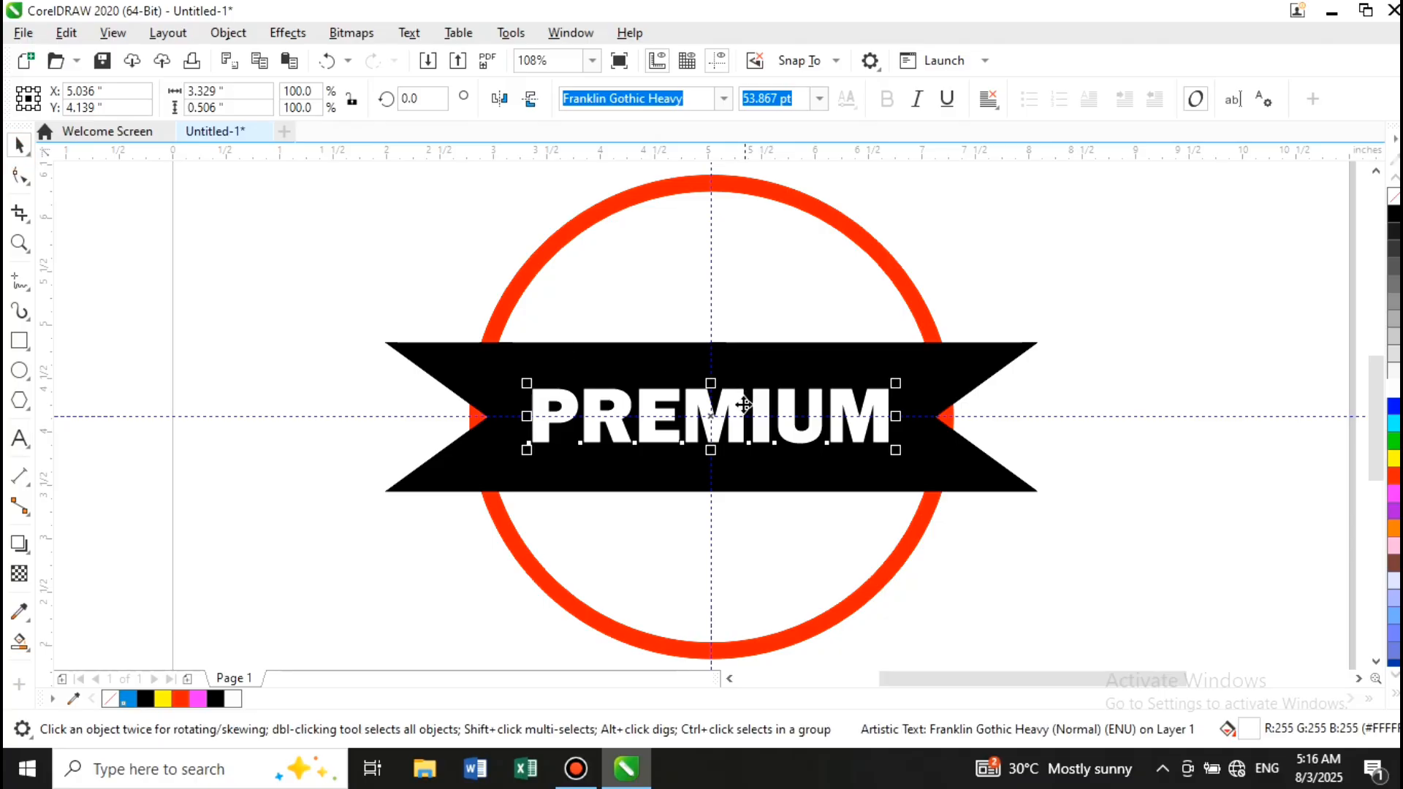
{"action": "left_click_drag", "start_coordinate": [742, 406], "coordinate": [708, 500]}
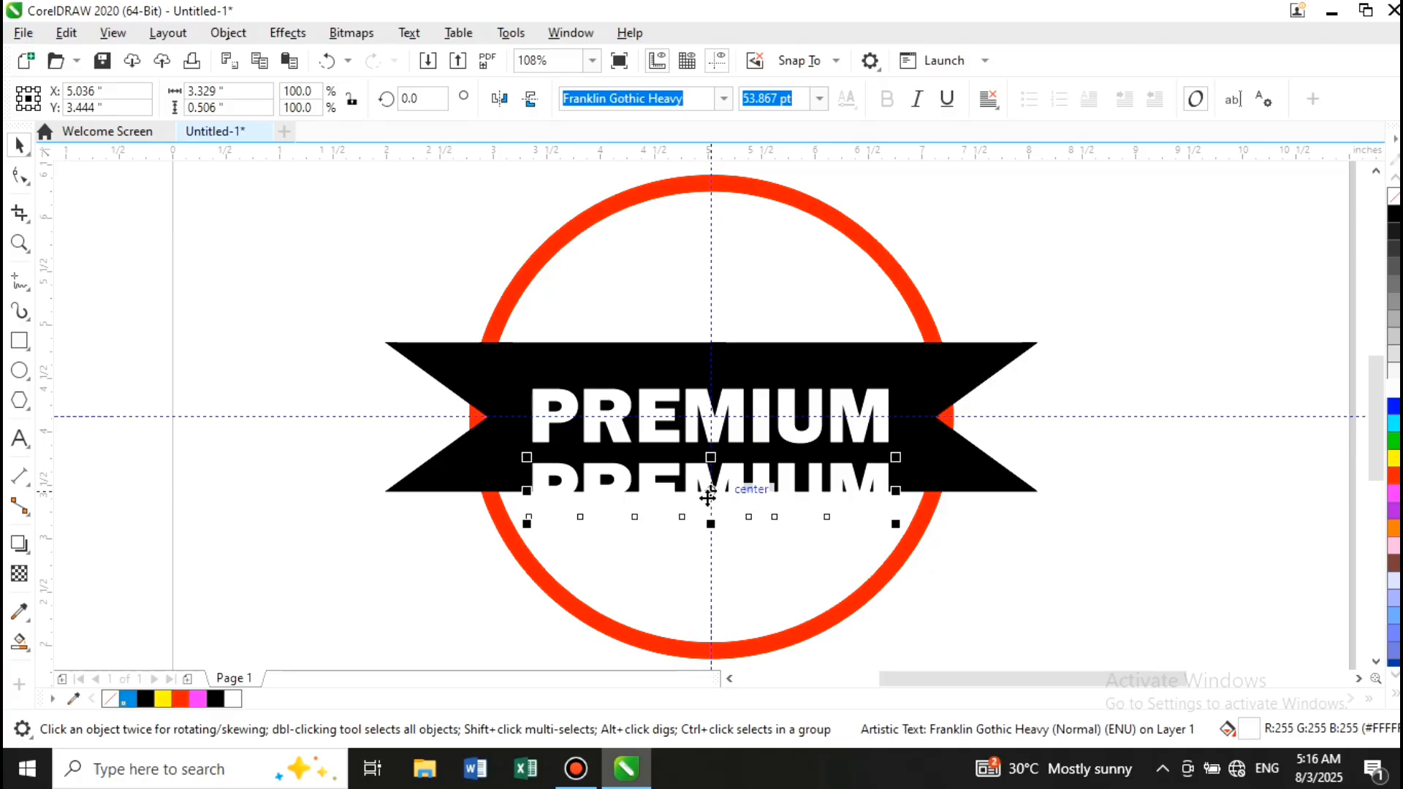
{"action": "double_click", "coordinate": [699, 488]}
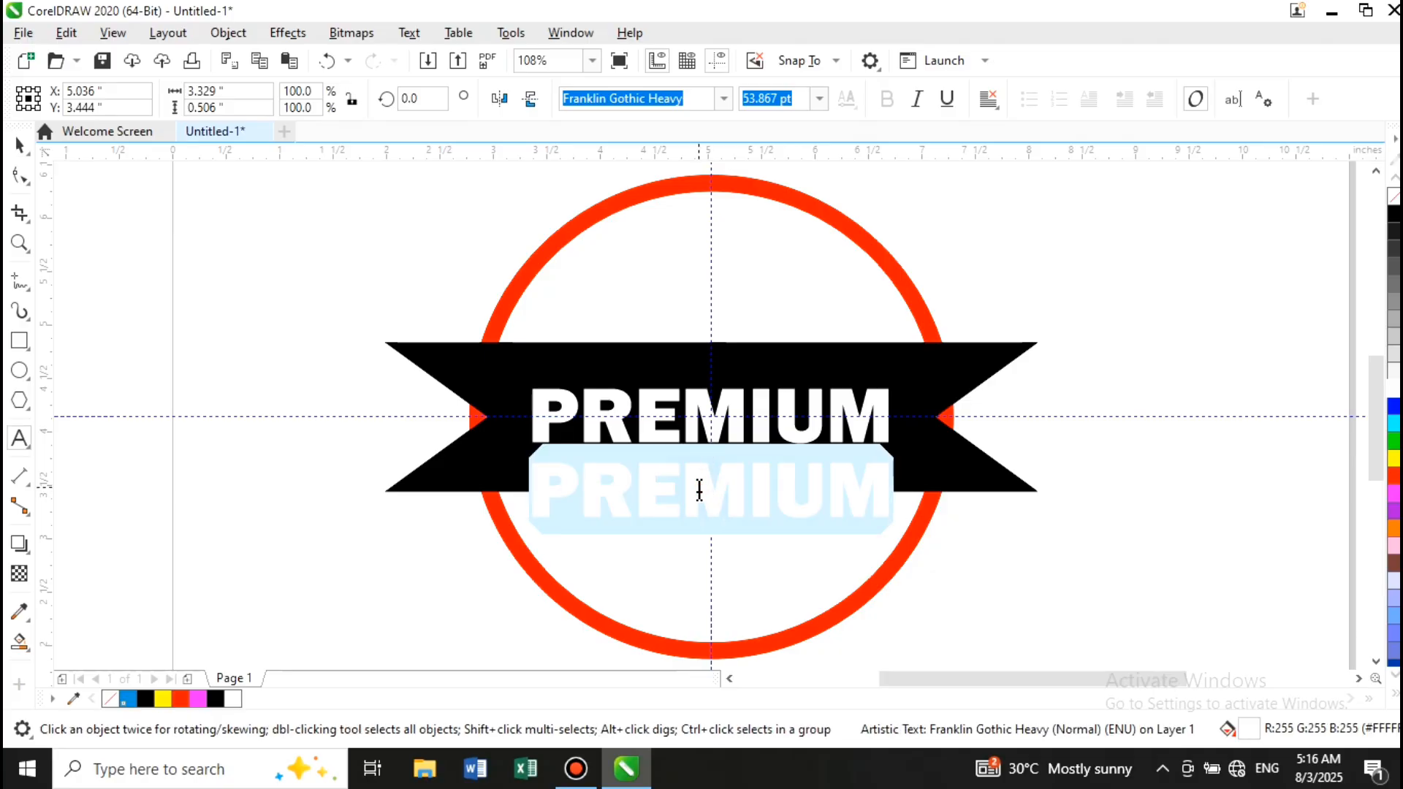
{"action": "type", "text": "HIGH"}
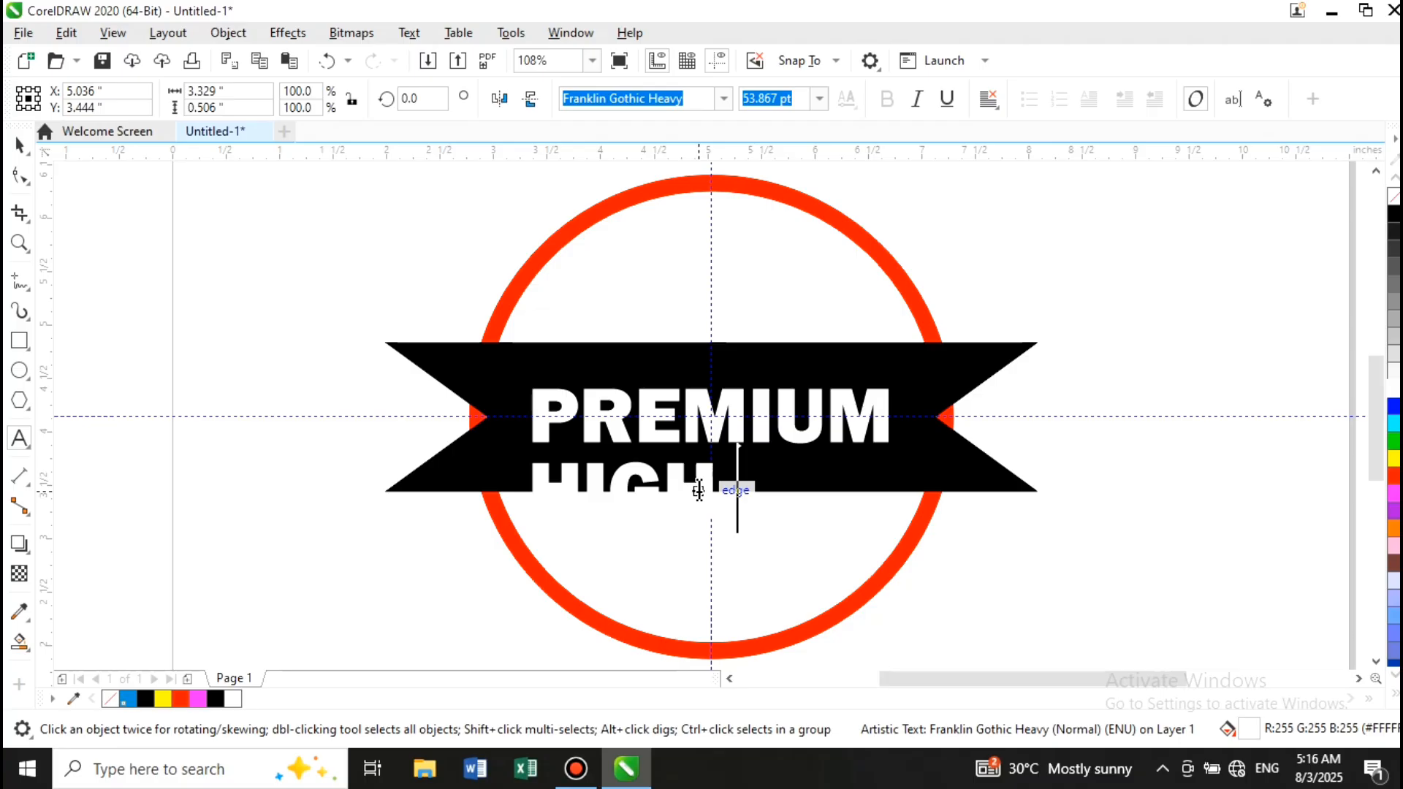
{"action": "type", "text": " QUALITY"}
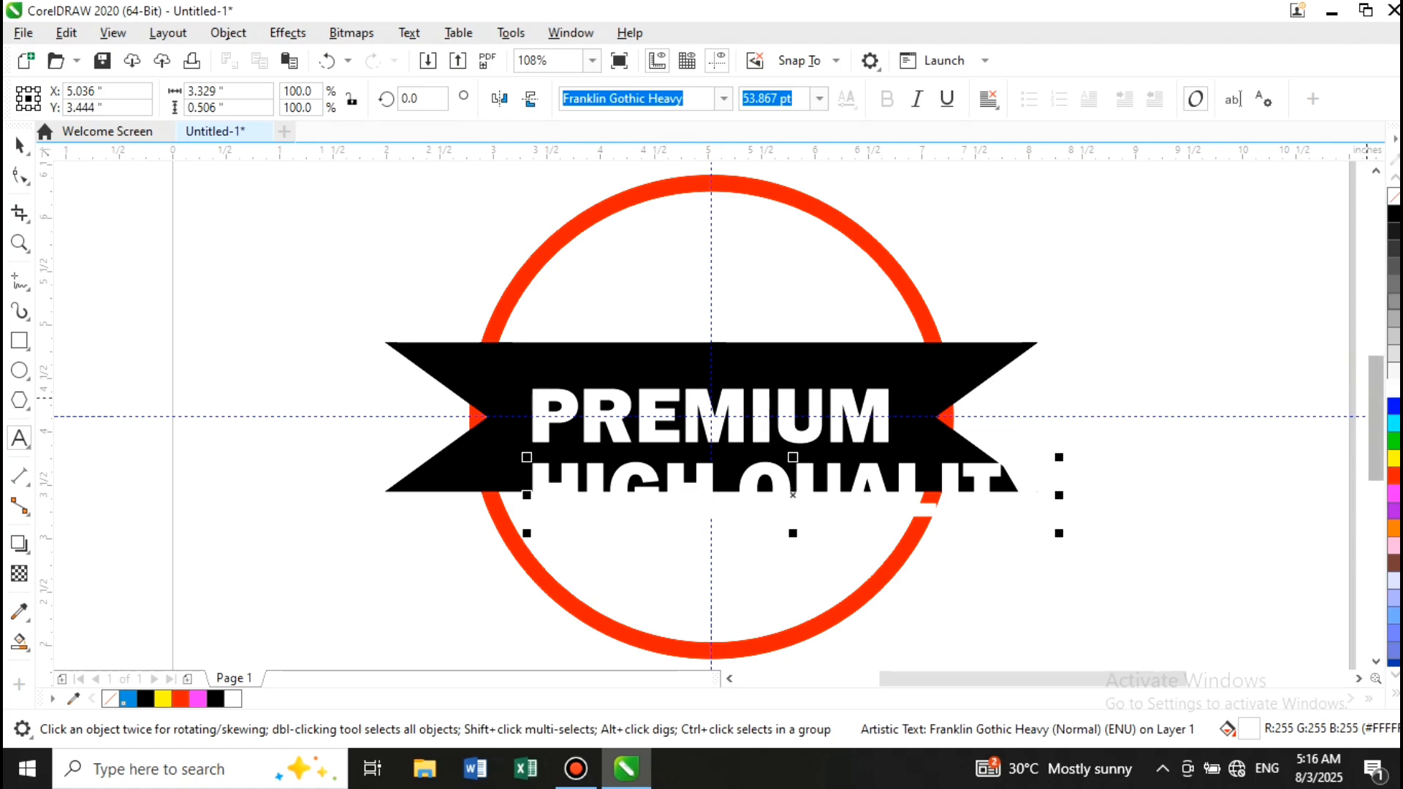
Step: Color the HIGH QUALITY text red and shrink it to about 22 pt, centered beneath the ribbon inside the ring
{"action": "triple_click", "coordinate": [864, 478]}
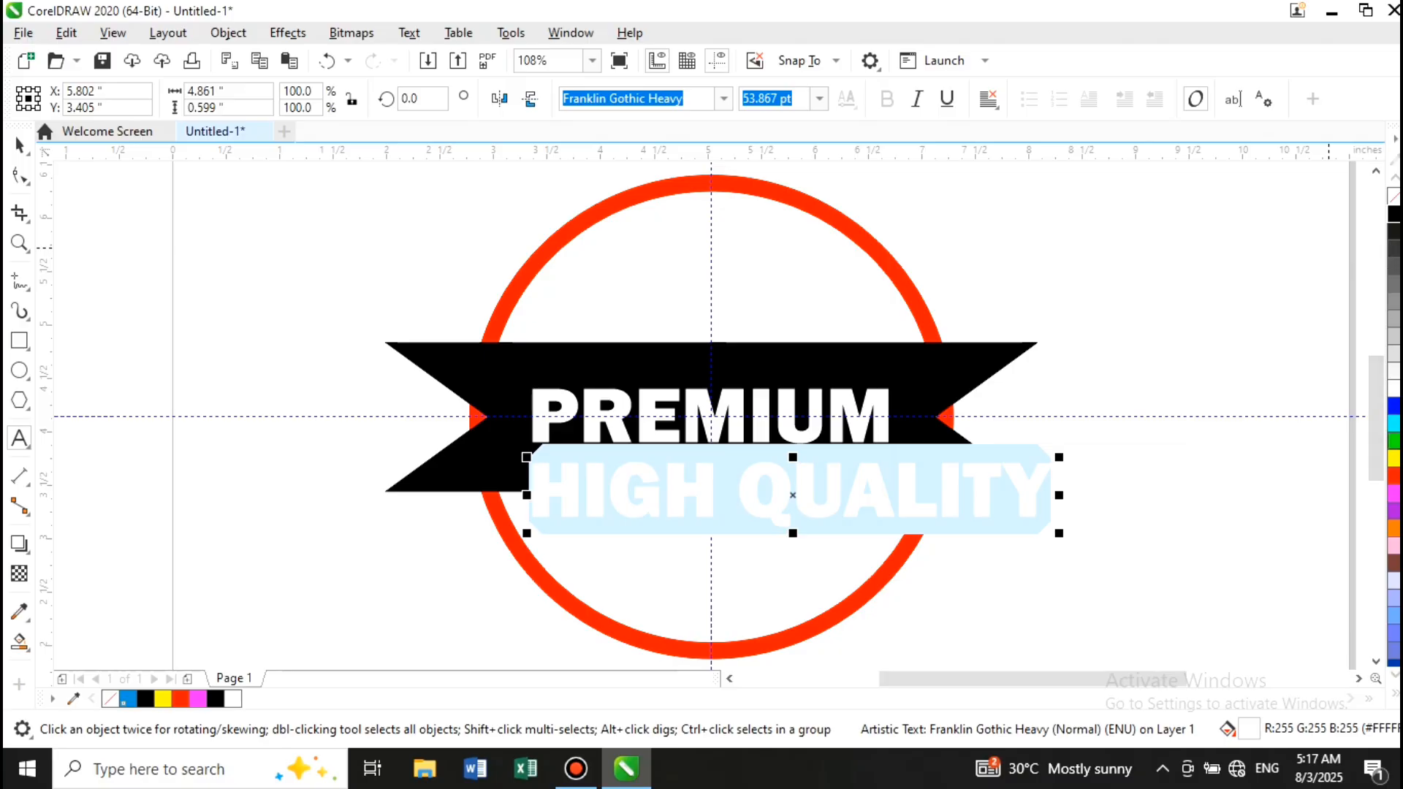
{"action": "left_click", "coordinate": [1394, 475]}
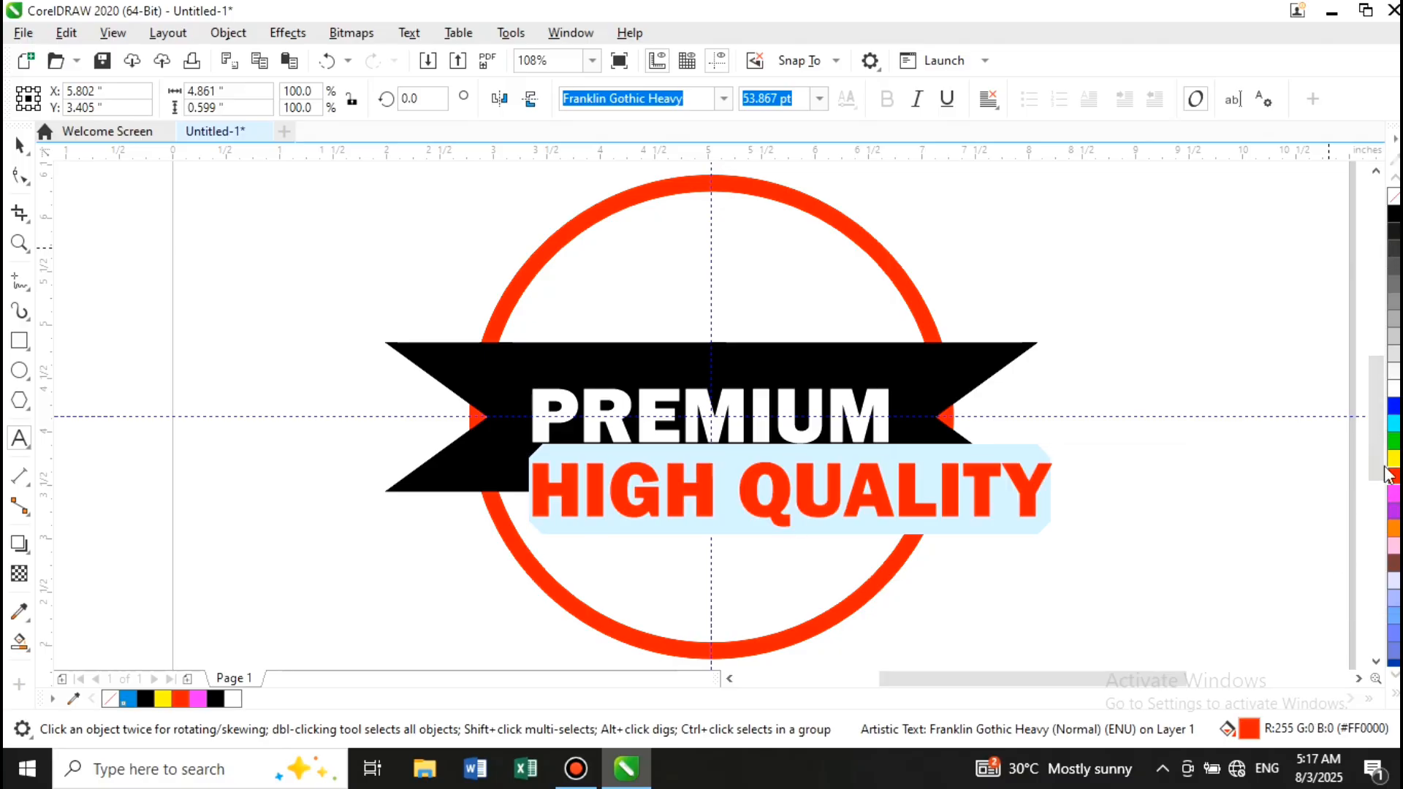
{"action": "left_click", "coordinate": [14, 142]}
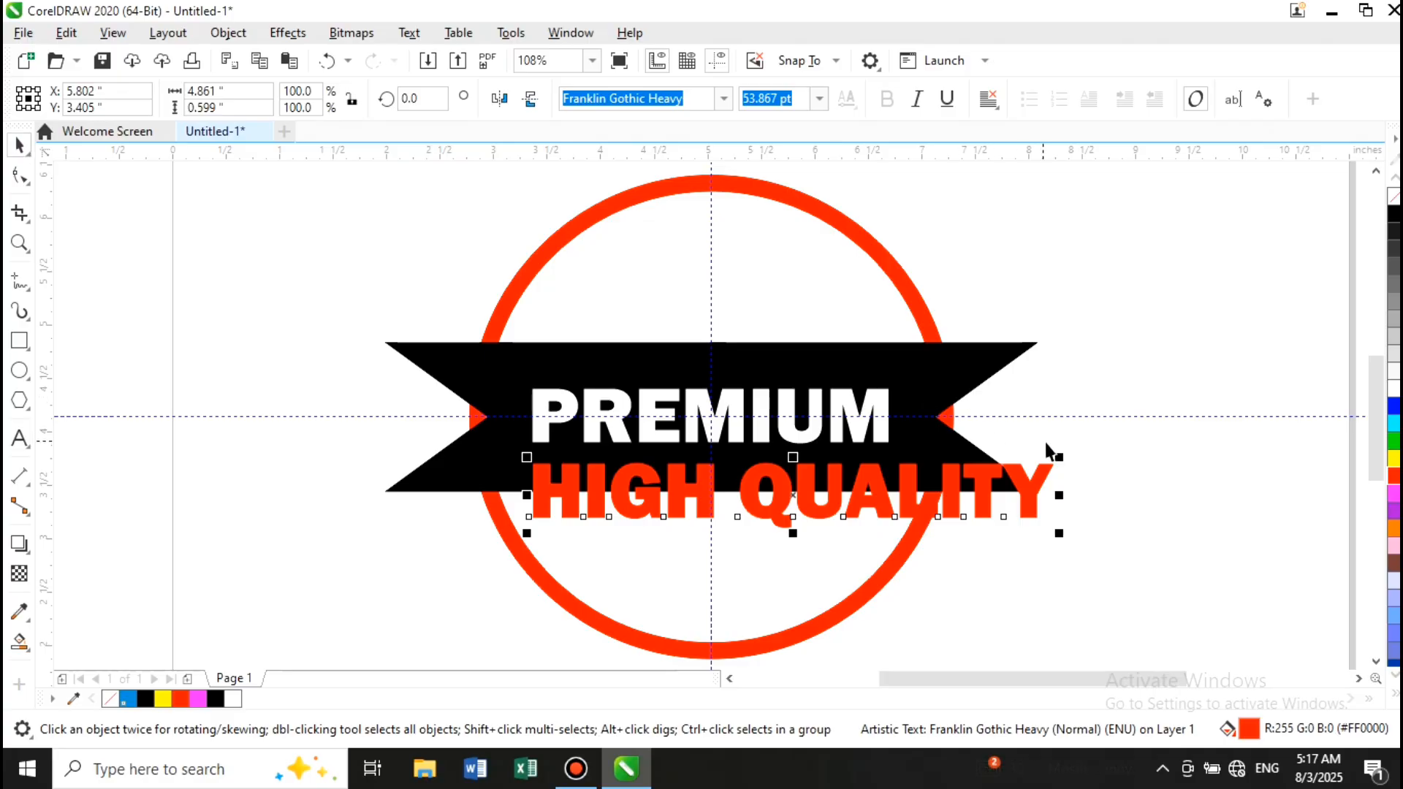
{"action": "left_click_drag", "start_coordinate": [1061, 454], "coordinate": [905, 476]}
{"action": "left_click_drag", "start_coordinate": [795, 495], "coordinate": [708, 546]}
Step: Duplicate the HIGH QUALITY line, change the lower one to "BRAND" and center it on the vertical guideline
{"action": "key", "text": "ctrl+d"}
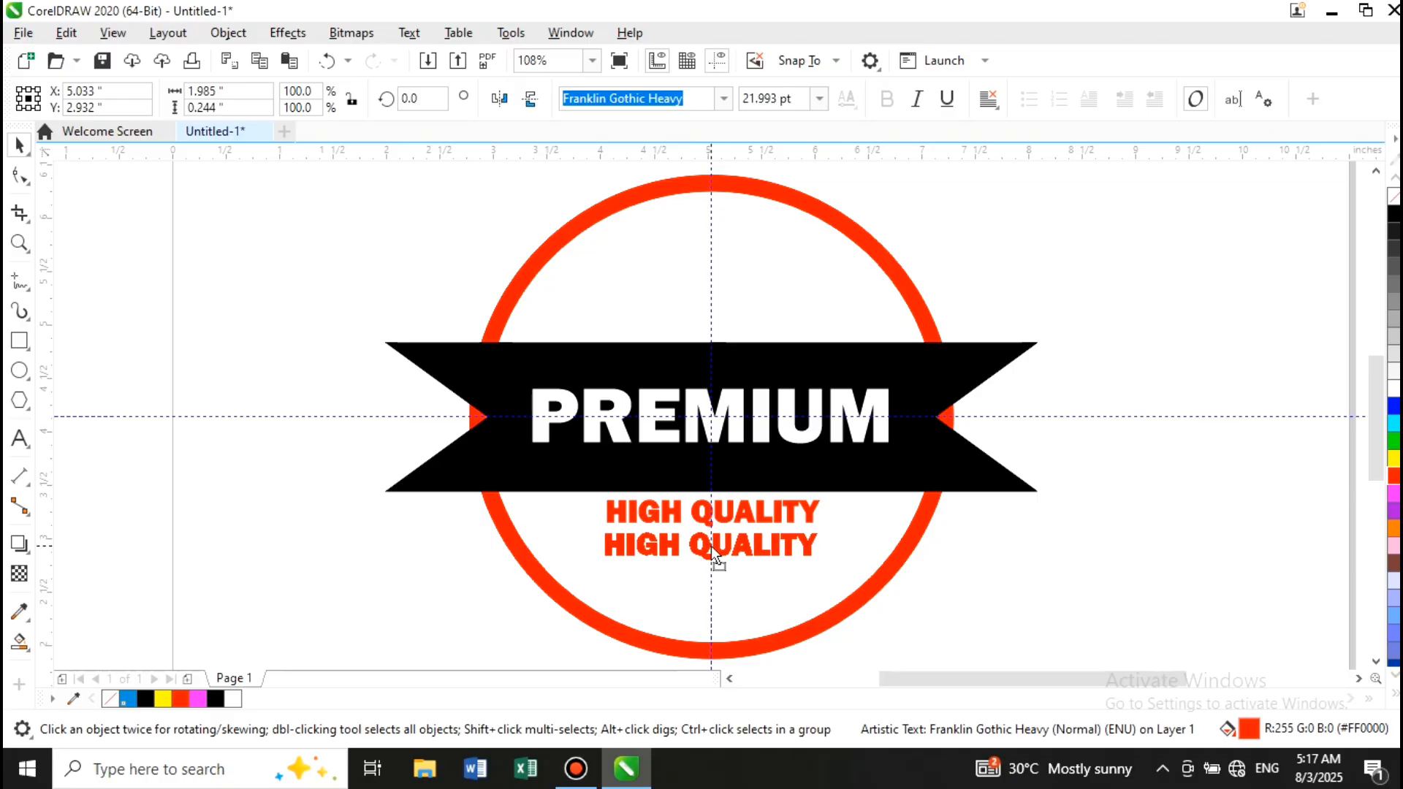
{"action": "left_click", "coordinate": [711, 546]}
{"action": "double_click", "coordinate": [712, 548]}
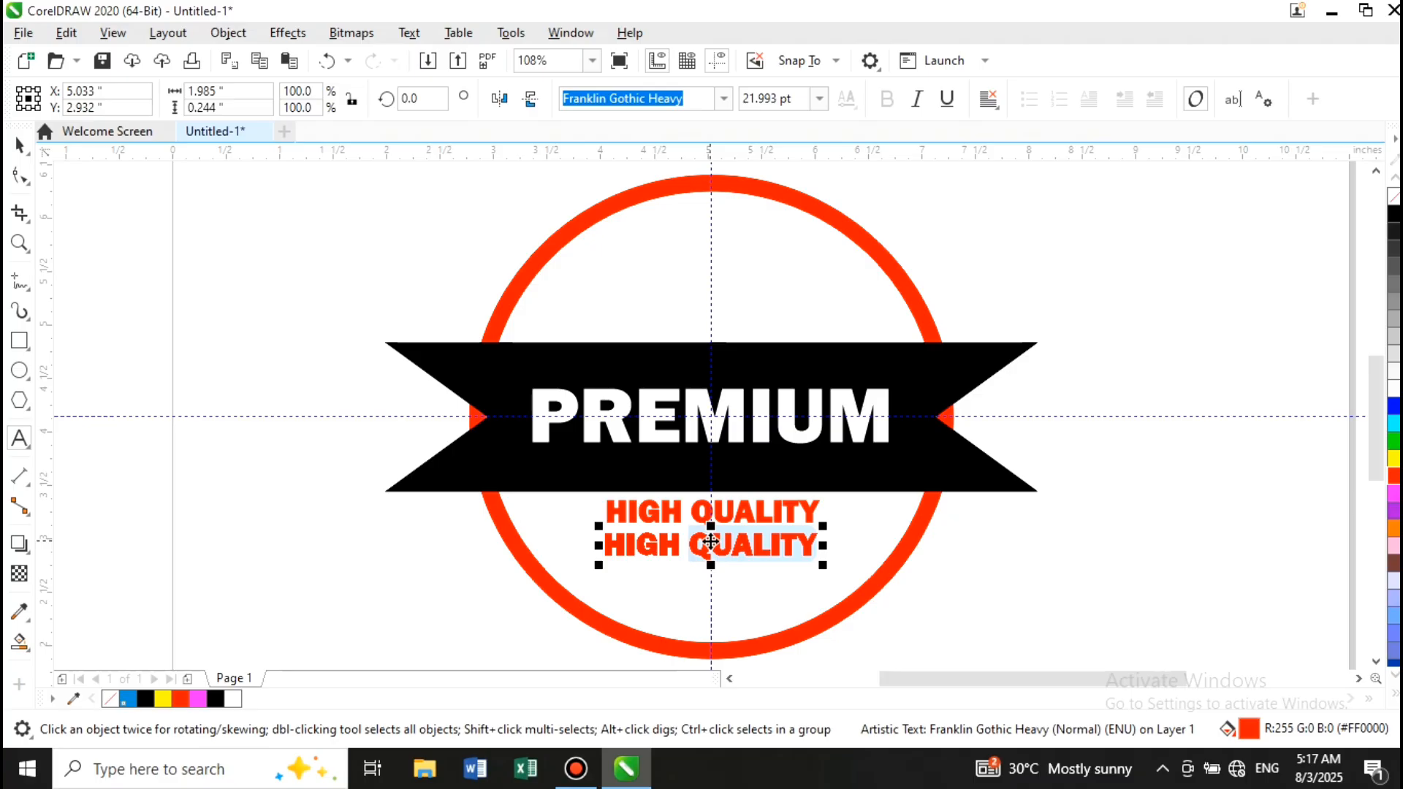
{"action": "key", "text": "BackSpace"}
{"action": "key", "text": "BackSpace"}
{"action": "key", "text": "BackSpace"}
{"action": "key", "text": "BackSpace"}
{"action": "key", "text": "BackSpace"}
{"action": "key", "text": "BackSpace"}
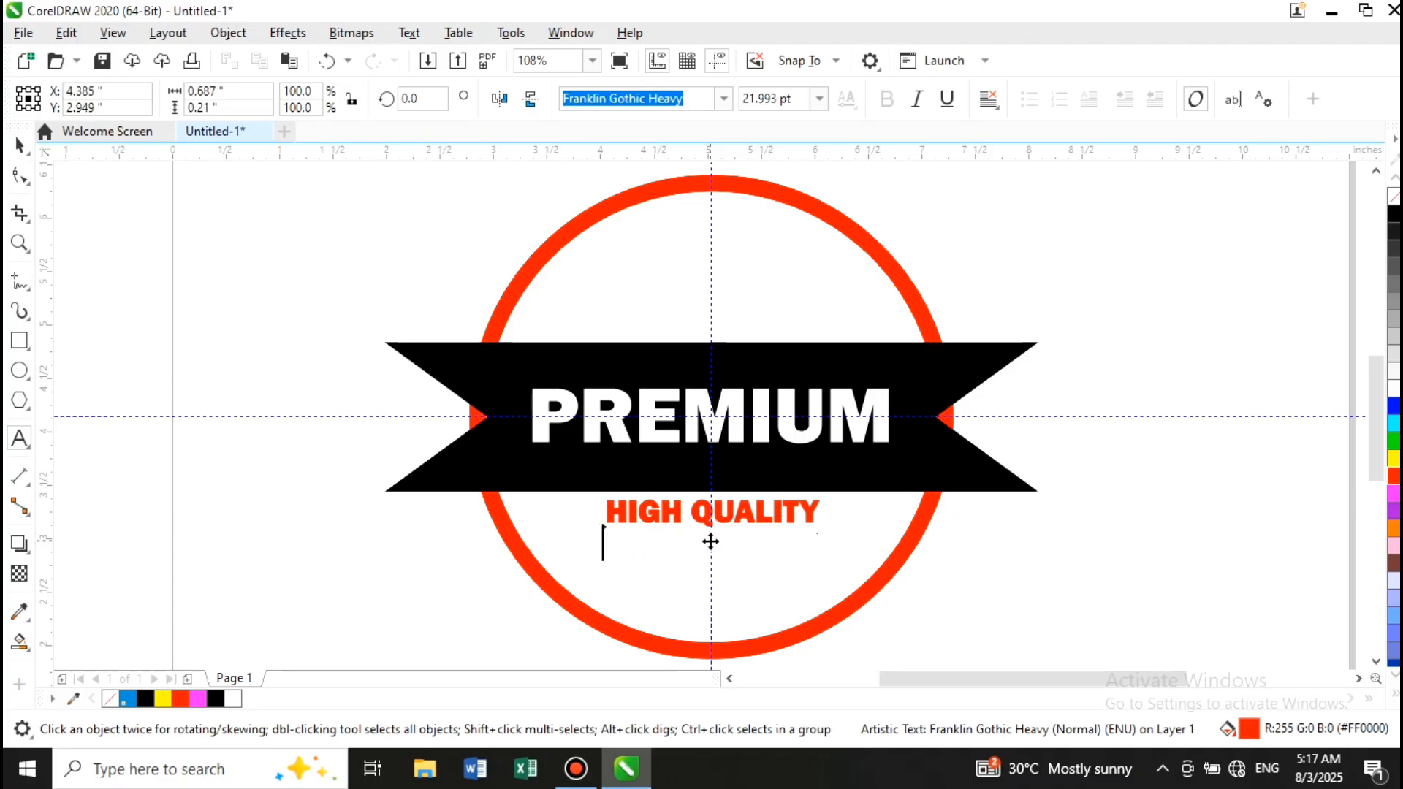
{"action": "type", "text": "BRAND"}
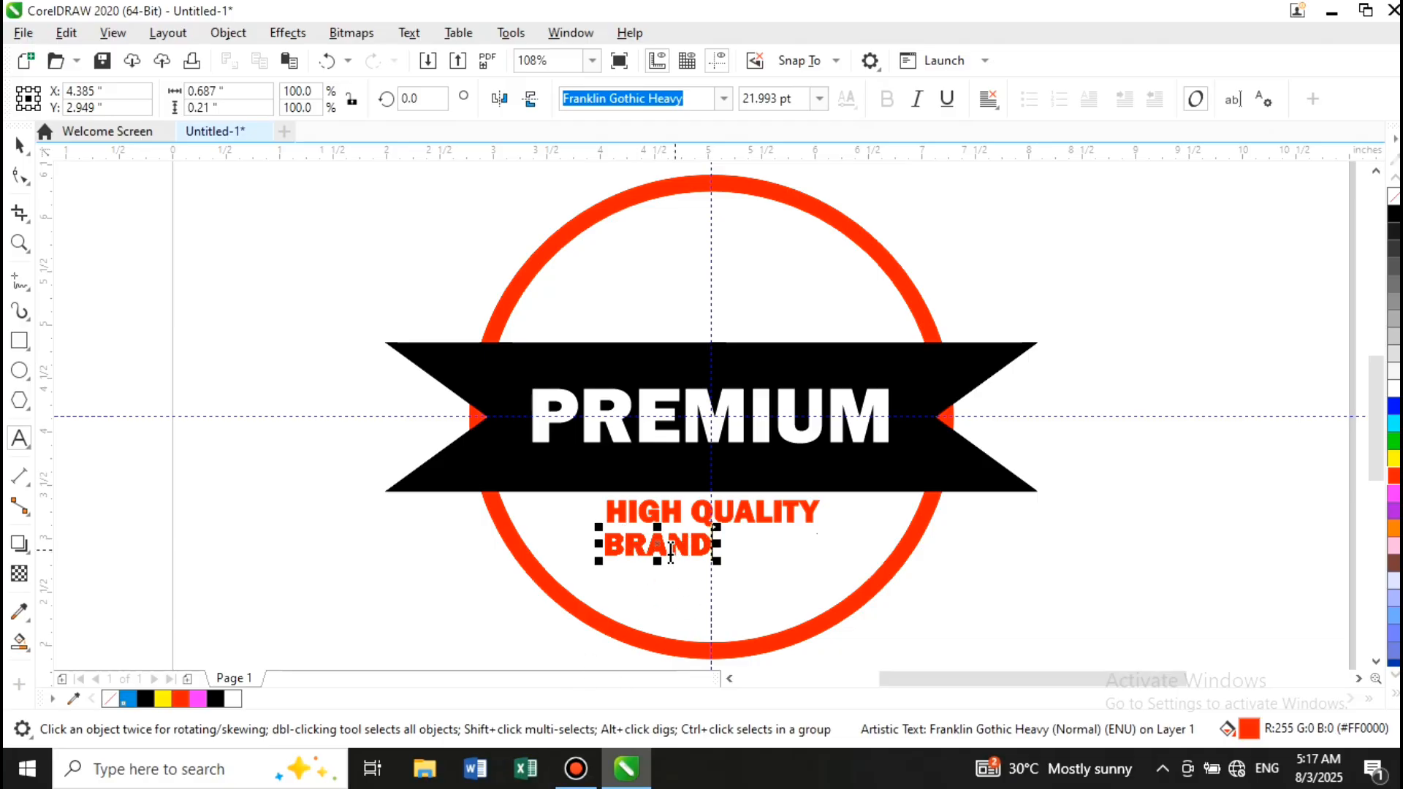
{"action": "left_click_drag", "start_coordinate": [659, 544], "coordinate": [707, 548]}
Step: Try to align the HIGH QUALITY and BRAND lines with each other by their centers
{"action": "left_click", "coordinate": [691, 515]}
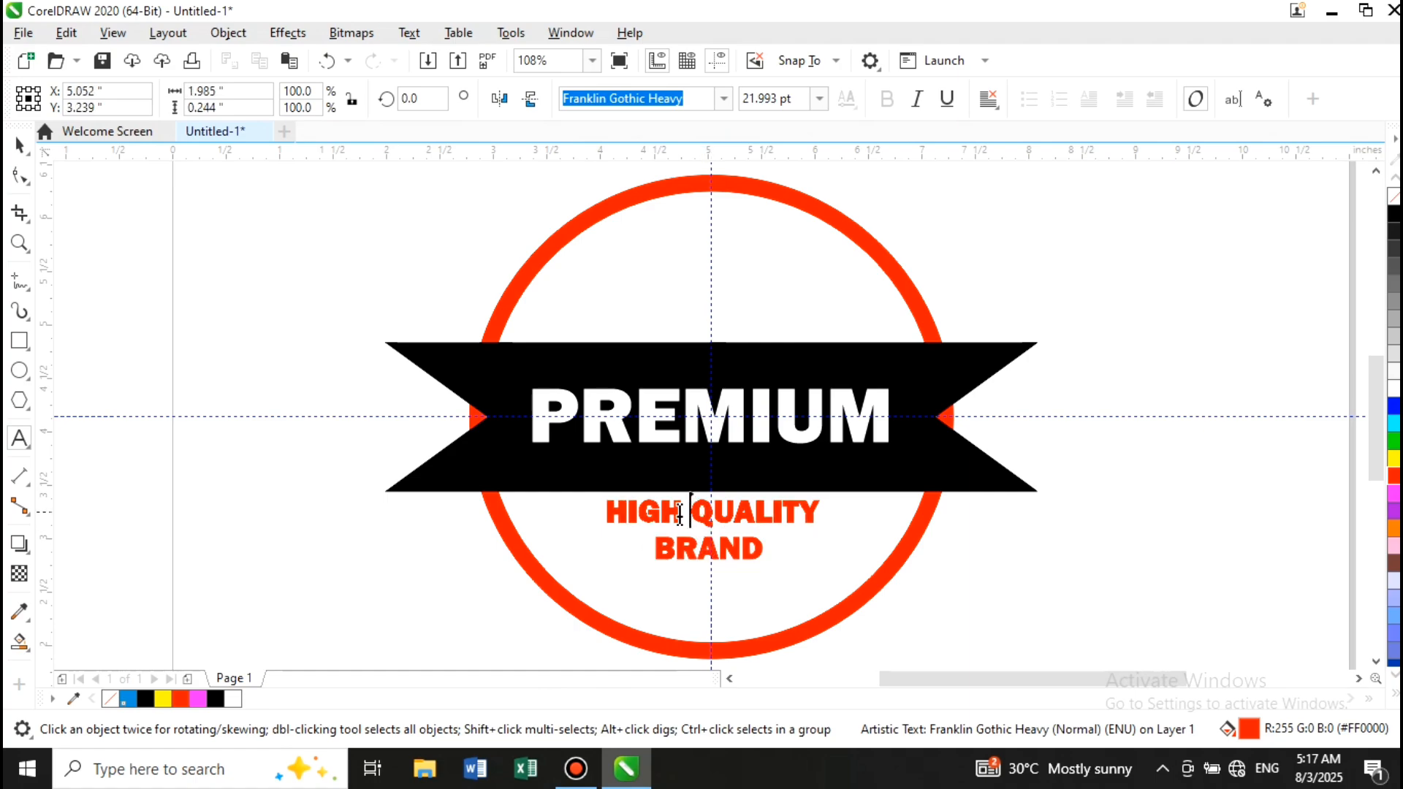
{"action": "left_click", "coordinate": [20, 145]}
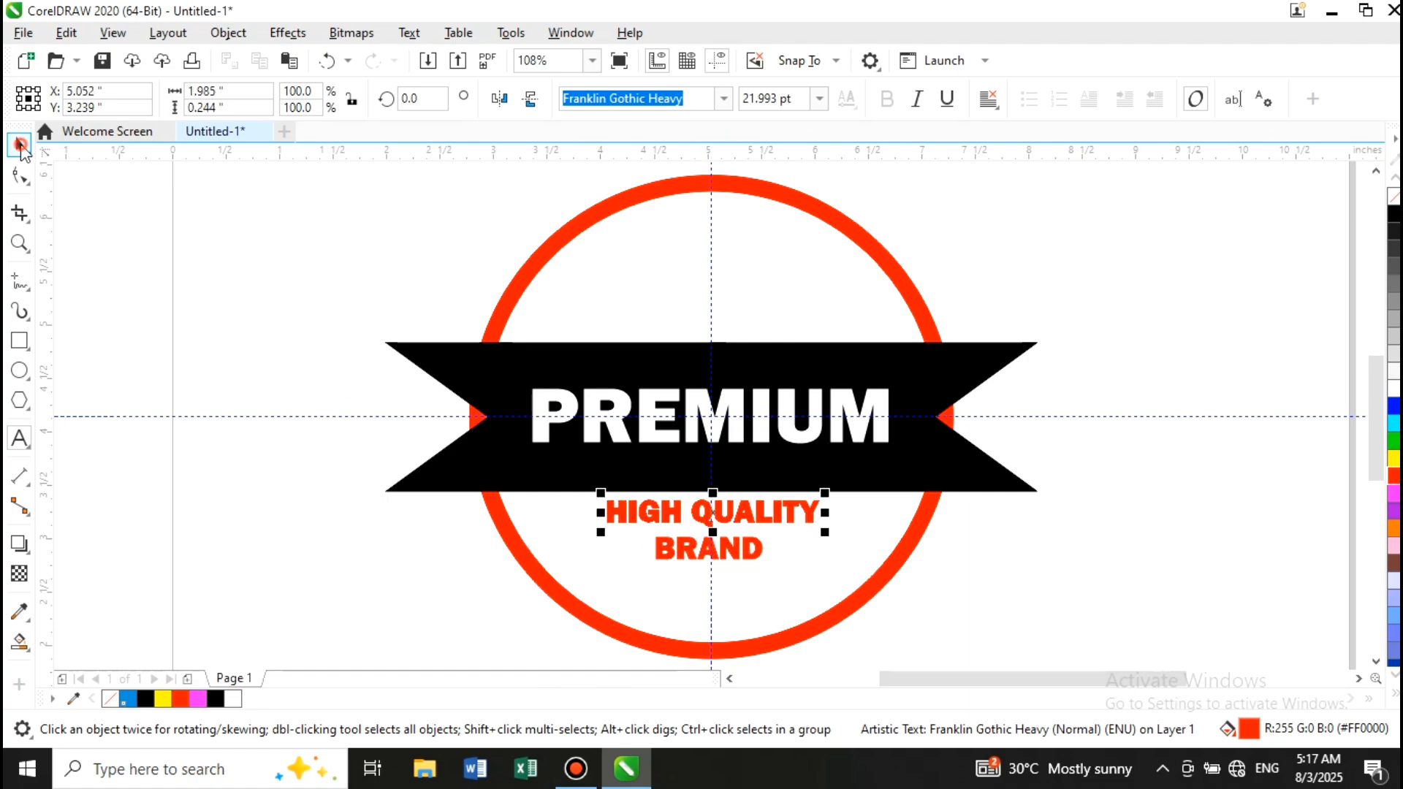
{"action": "left_click", "coordinate": [673, 553], "text": "shift"}
{"action": "key", "text": "e"}
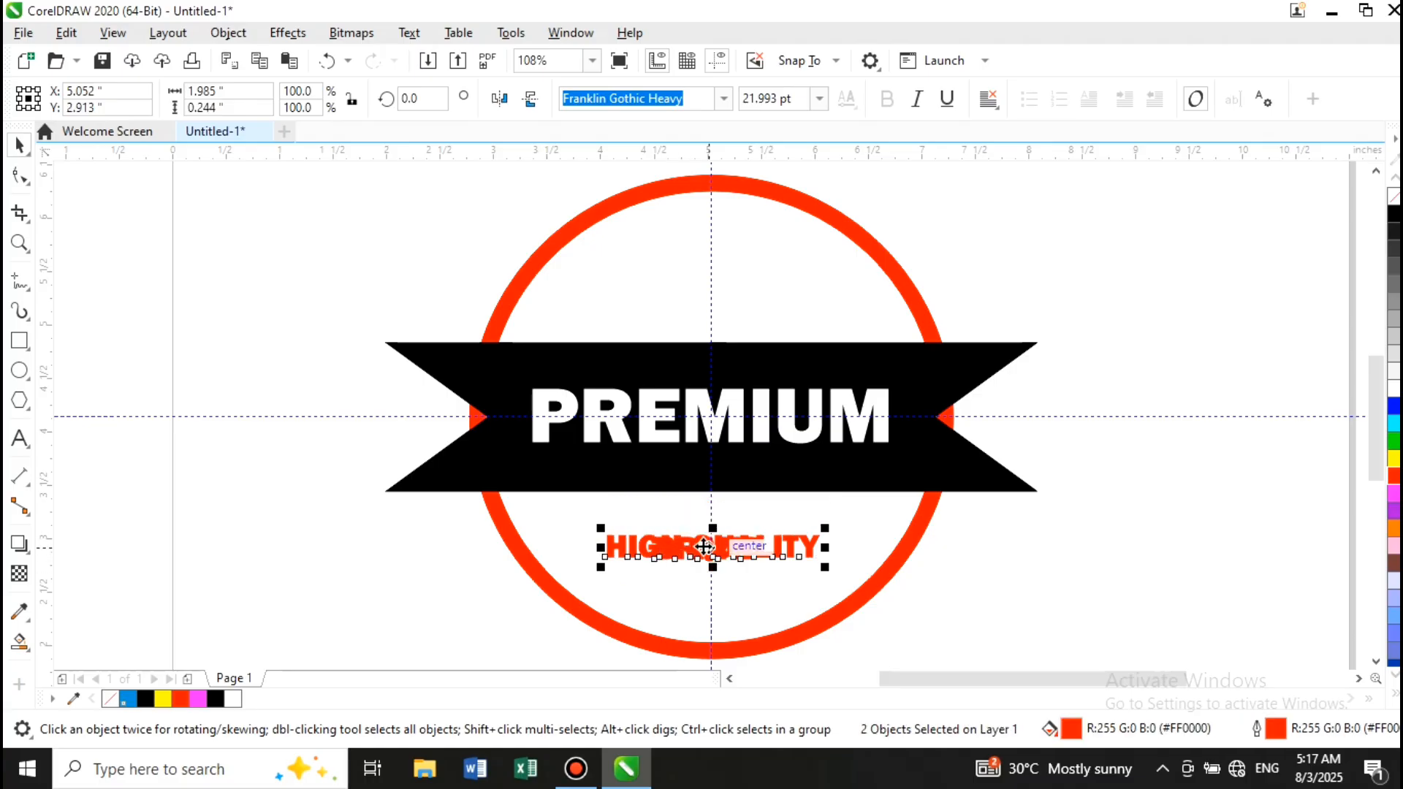
{"action": "left_click", "coordinate": [451, 581]}
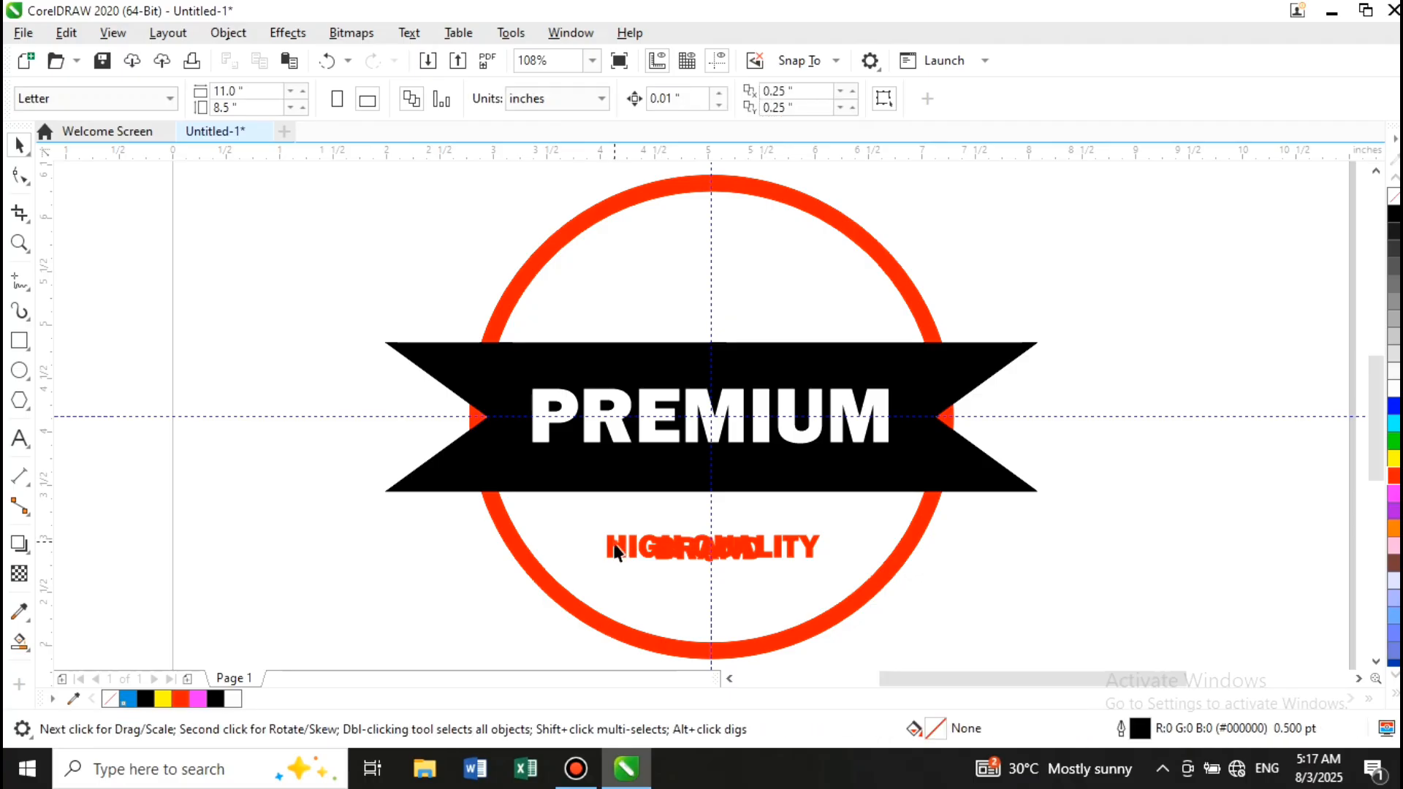
Step: Move the HIGH QUALITY line back above BRAND and shrink both lines together to about 17 pt
{"action": "left_click", "coordinate": [617, 546]}
{"action": "left_click_drag", "start_coordinate": [713, 547], "coordinate": [716, 516]}
{"action": "left_click", "coordinate": [691, 550], "text": "shift"}
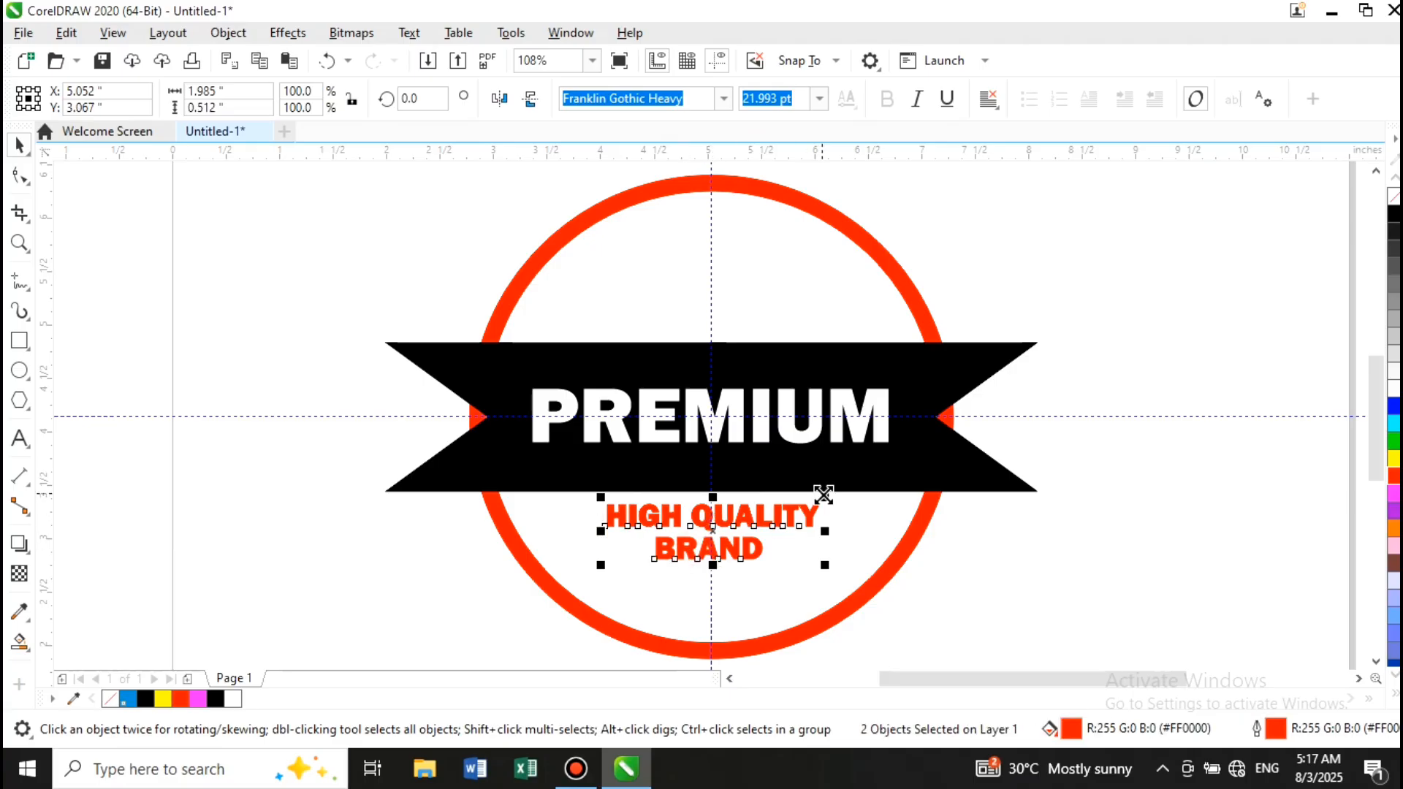
{"action": "mouse_move", "coordinate": [820, 493]}
{"action": "left_mouse_down"}
{"action": "mouse_move", "coordinate": [802, 502]}
{"action": "mouse_move", "coordinate": [815, 503]}
{"action": "left_mouse_up"}
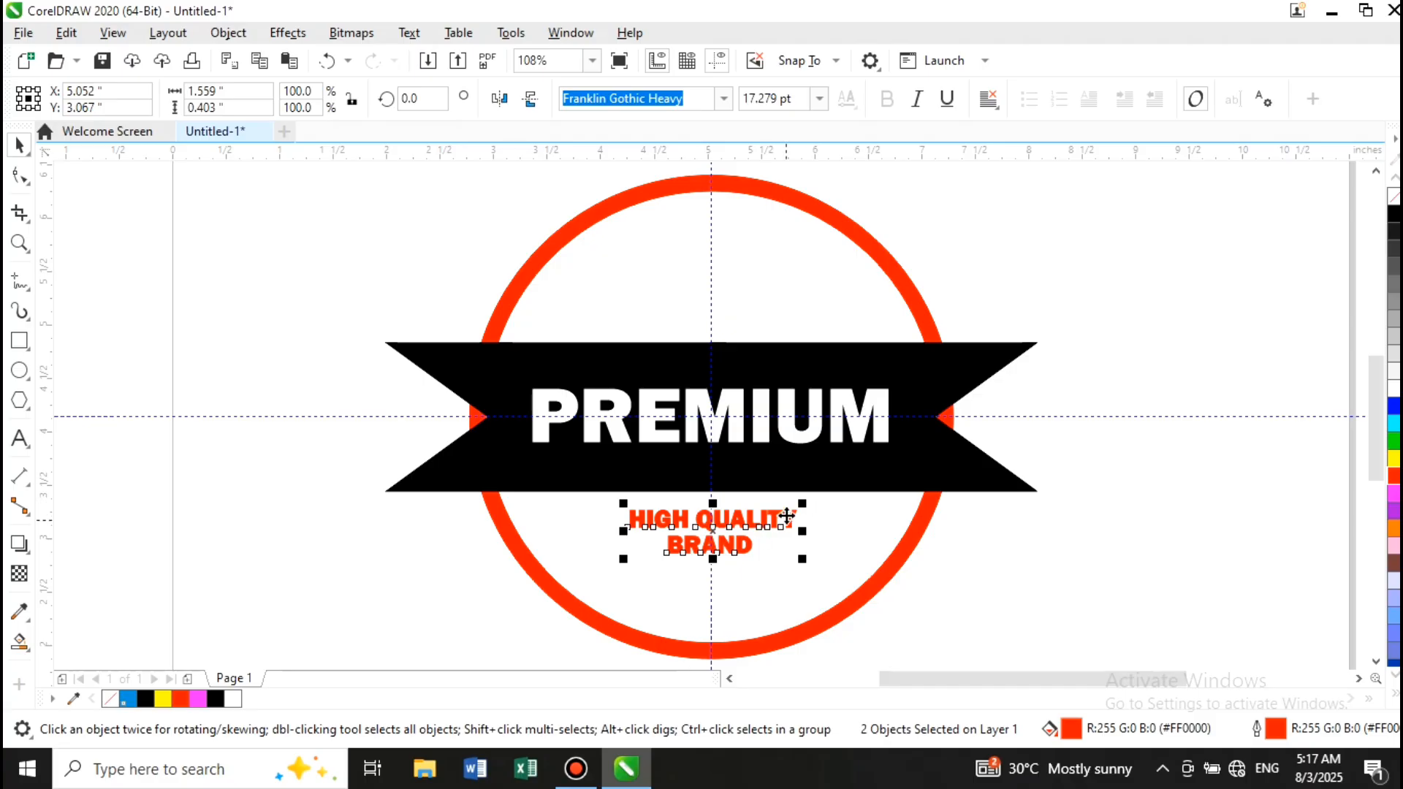
{"action": "left_click", "coordinate": [120, 241]}
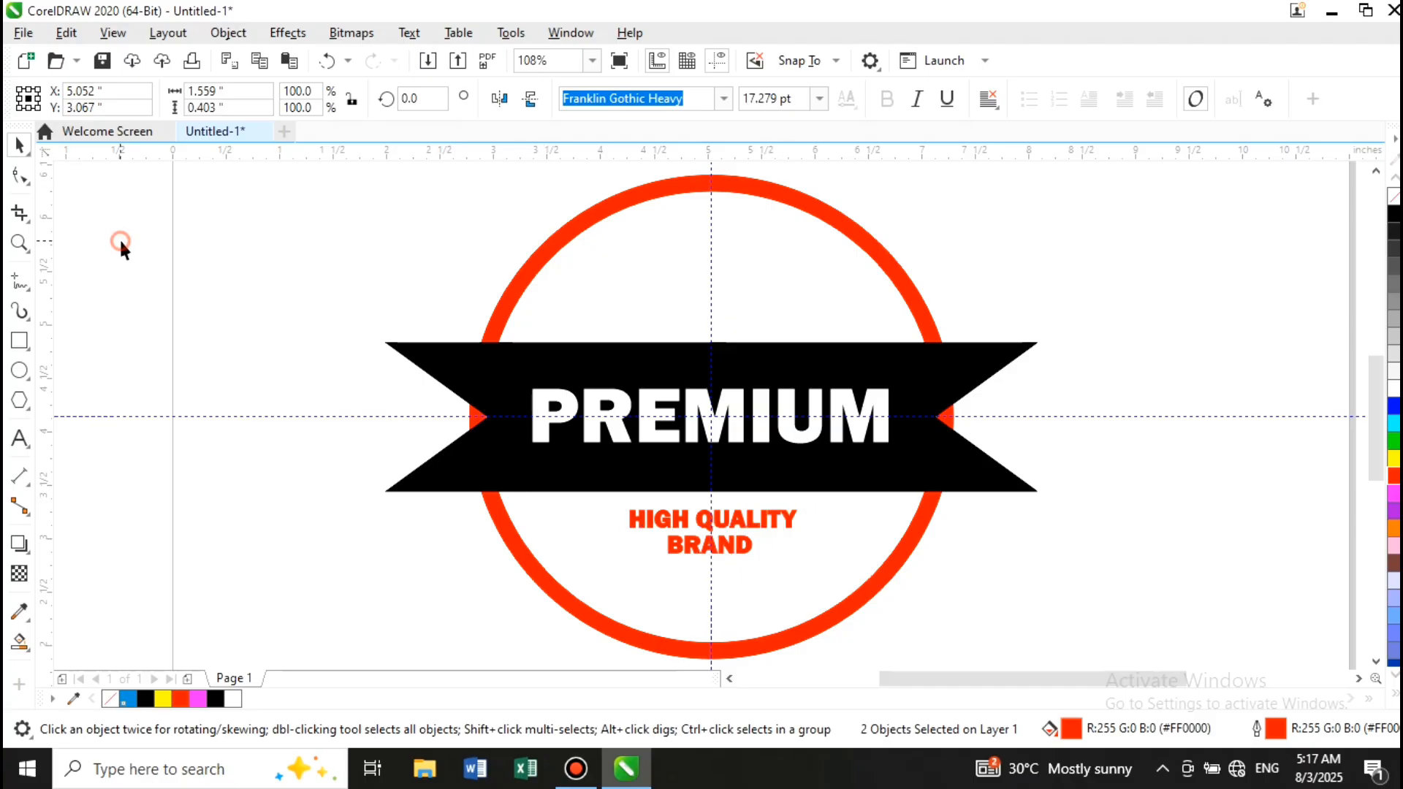
Step: Give the word BRAND a black fill and a black outline
{"action": "scroll", "coordinate": [673, 548], "scroll_direction": "up", "scroll_amount": 3}
{"action": "double_click", "coordinate": [685, 555]}
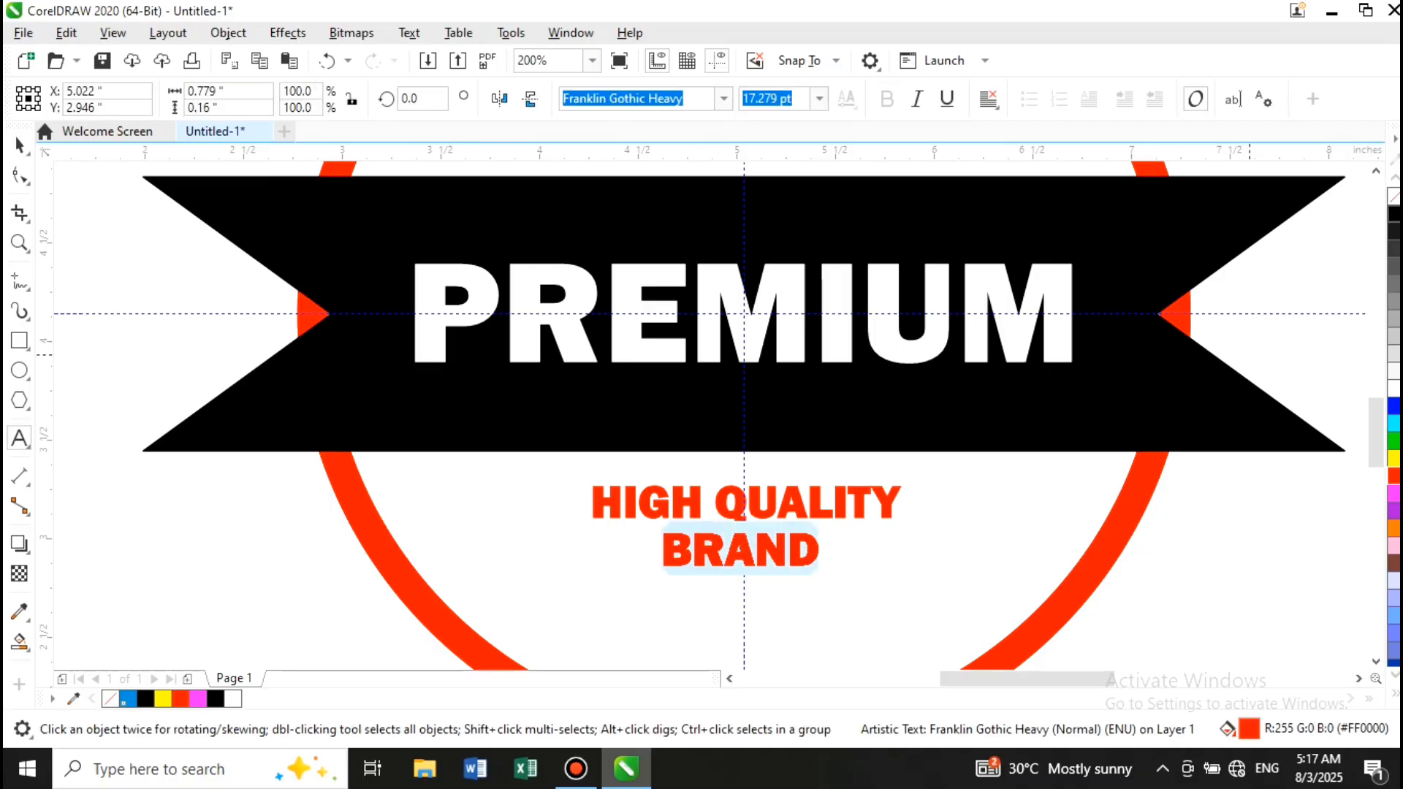
{"action": "left_click", "coordinate": [1393, 213]}
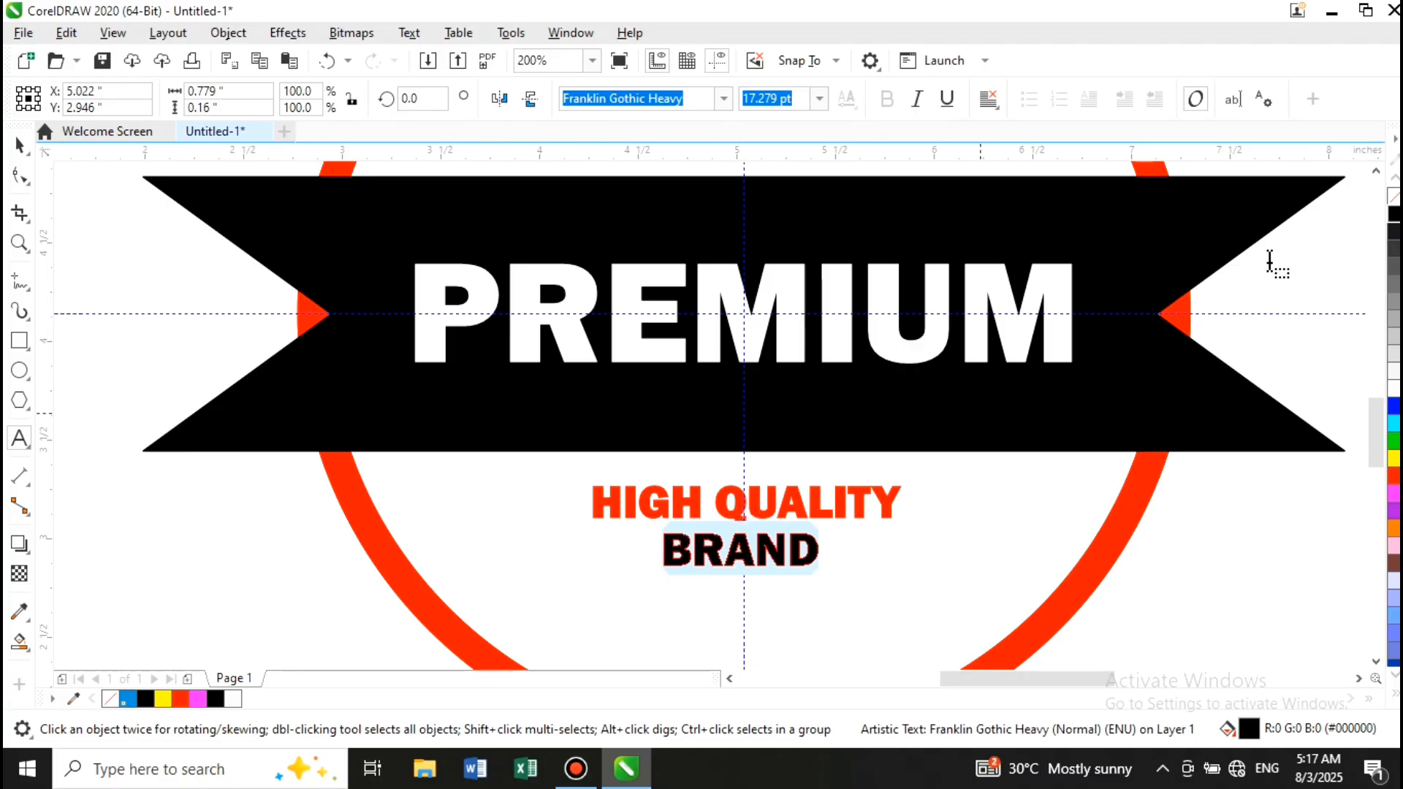
{"action": "right_click", "coordinate": [1392, 218]}
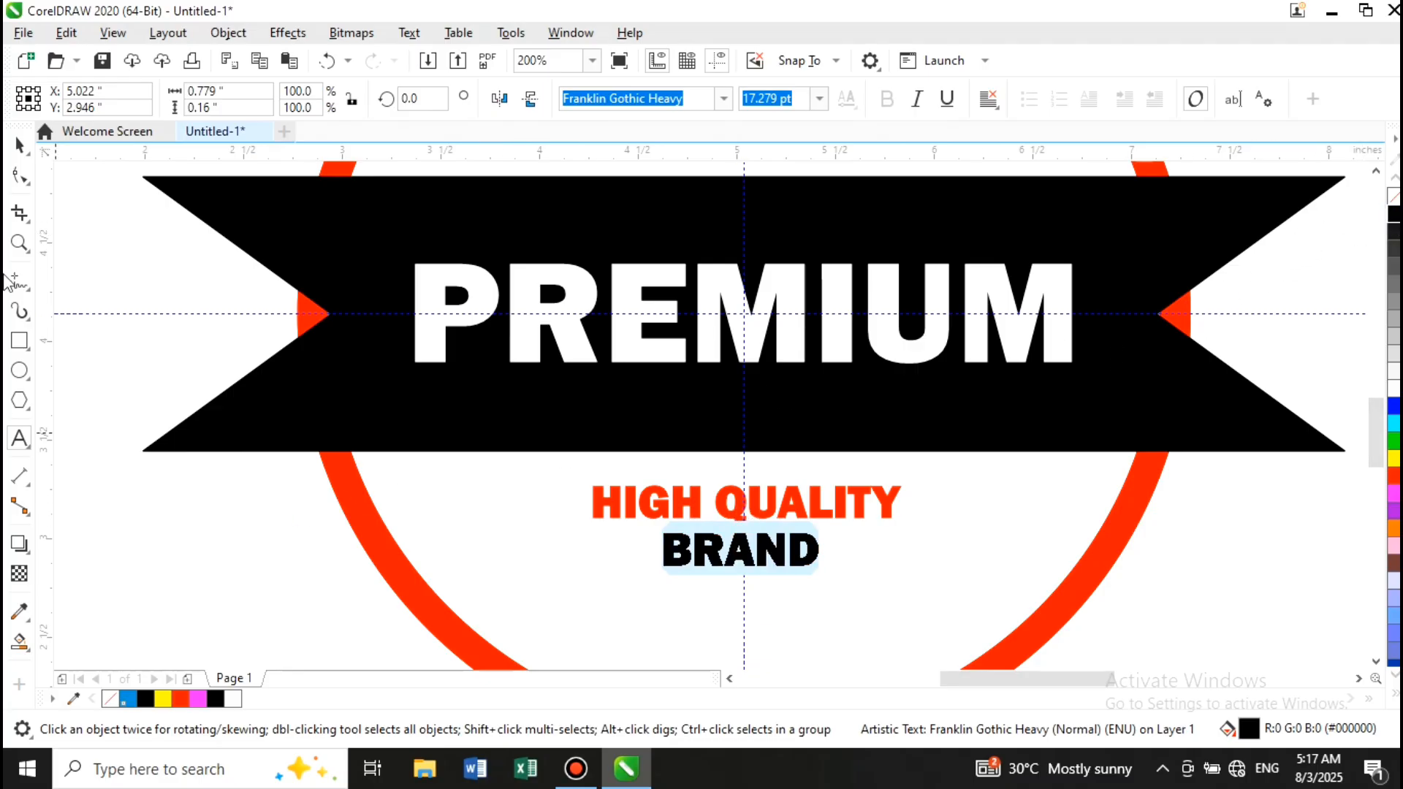
{"action": "left_click", "coordinate": [20, 144]}
{"action": "left_click", "coordinate": [490, 525]}
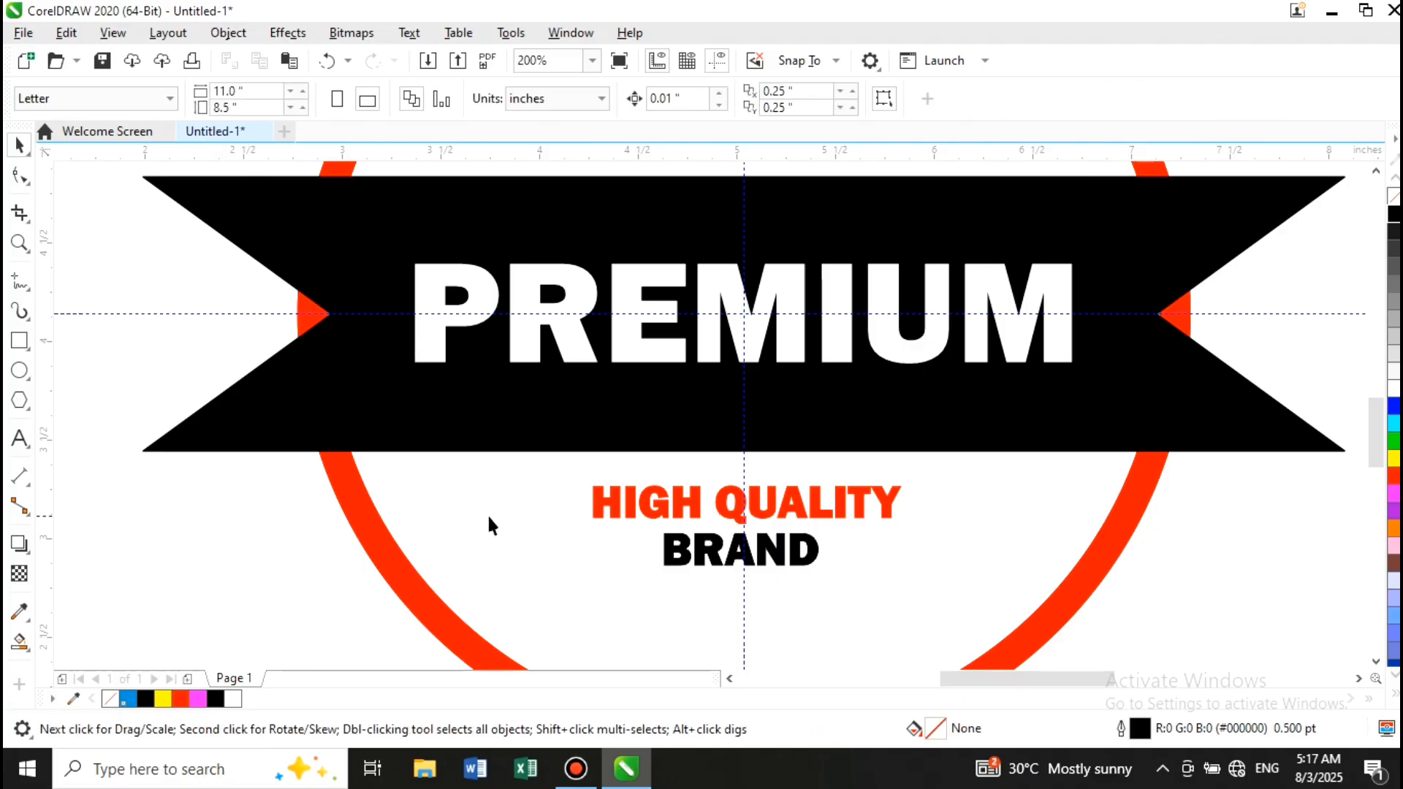
Step: Move the BRAND line slightly lower to widen the gap beneath HIGH QUALITY
{"action": "left_click", "coordinate": [703, 553]}
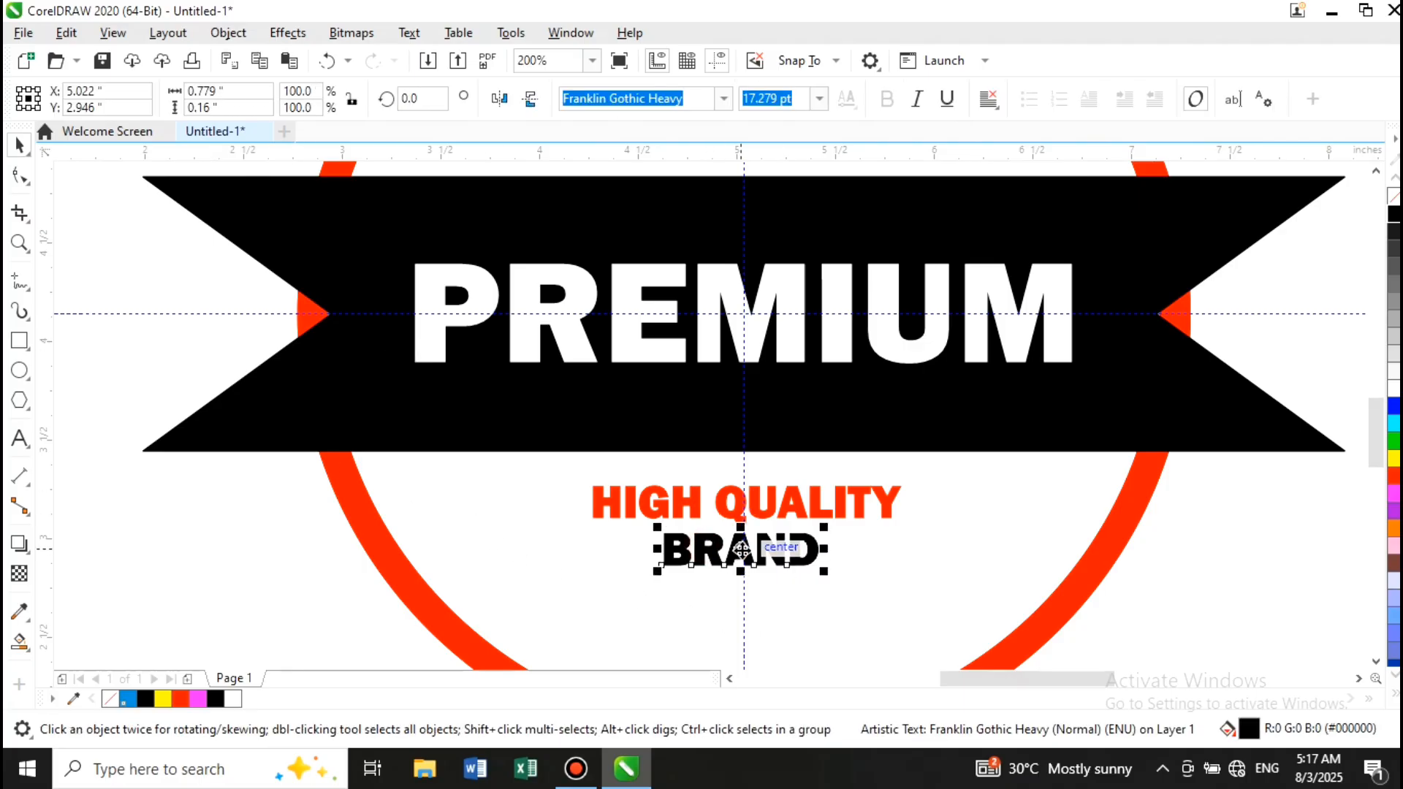
{"action": "left_click_drag", "start_coordinate": [740, 549], "coordinate": [742, 554]}
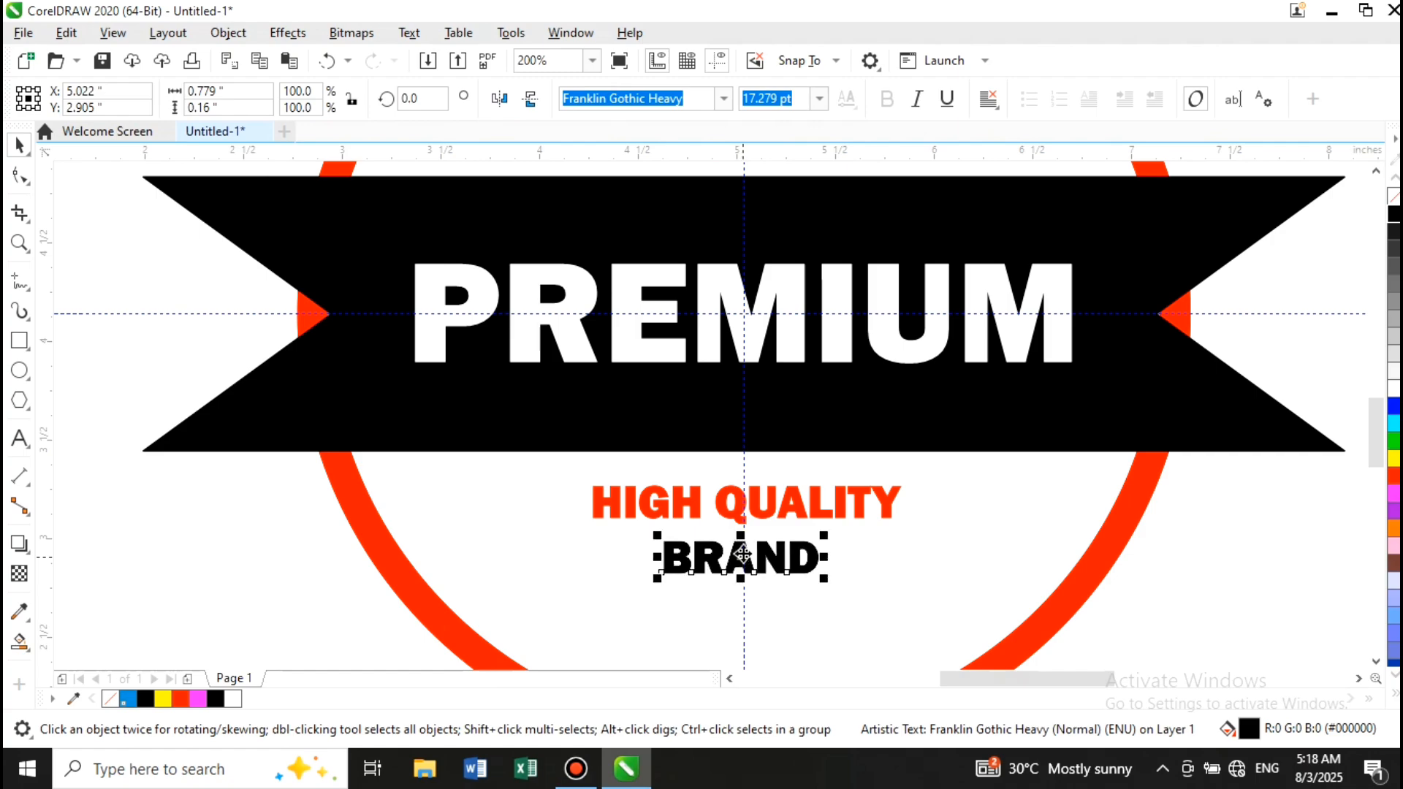
{"action": "left_click", "coordinate": [708, 495]}
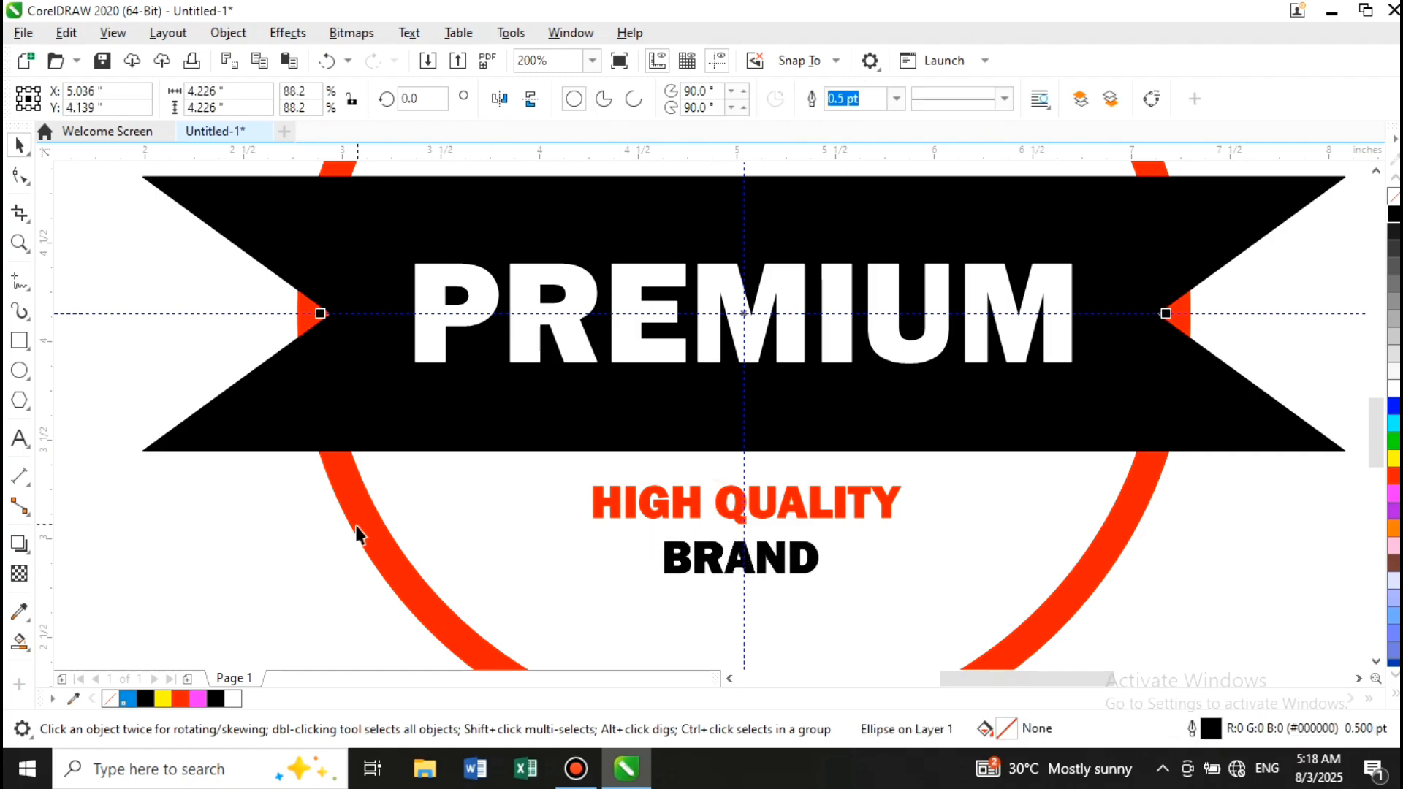
{"action": "key", "text": "shift+F2"}
{"action": "left_click", "coordinate": [297, 305]}
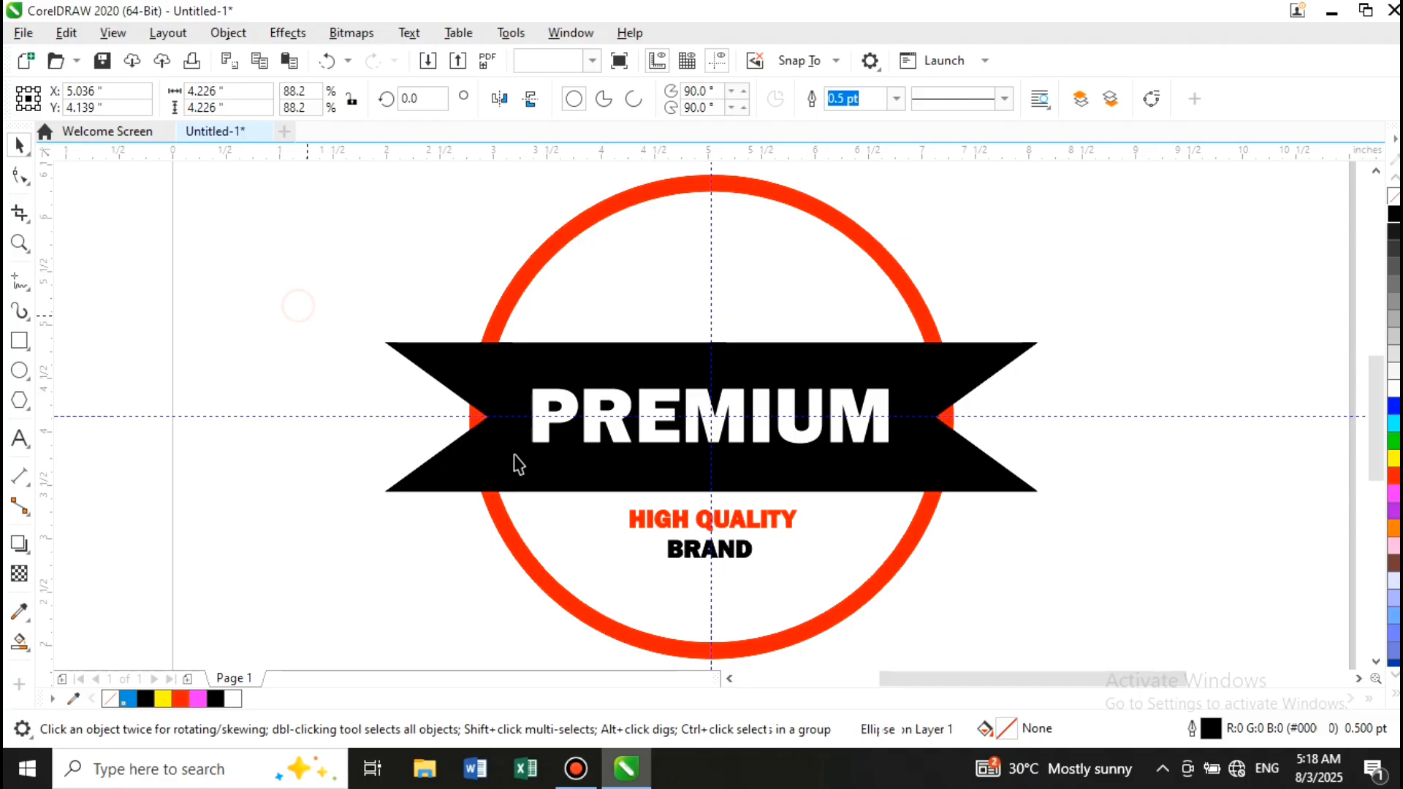
Step: Enlarge the HIGH QUALITY and BRAND lines together to about 19 pt below the ribbon
{"action": "left_click", "coordinate": [671, 526]}
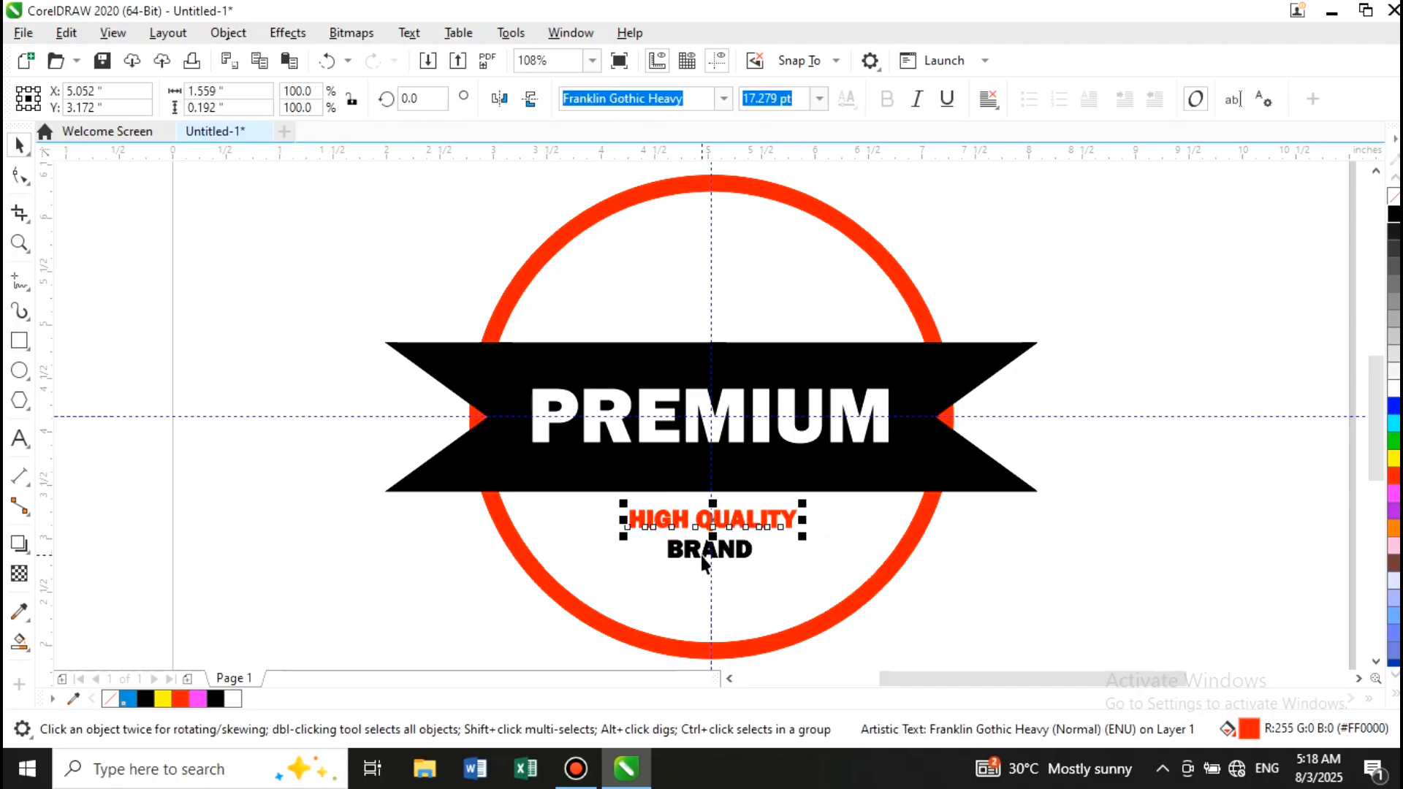
{"action": "left_click", "coordinate": [700, 555], "text": "shift"}
{"action": "left_click_drag", "start_coordinate": [807, 503], "coordinate": [812, 499]}
{"action": "left_click", "coordinate": [289, 370]}
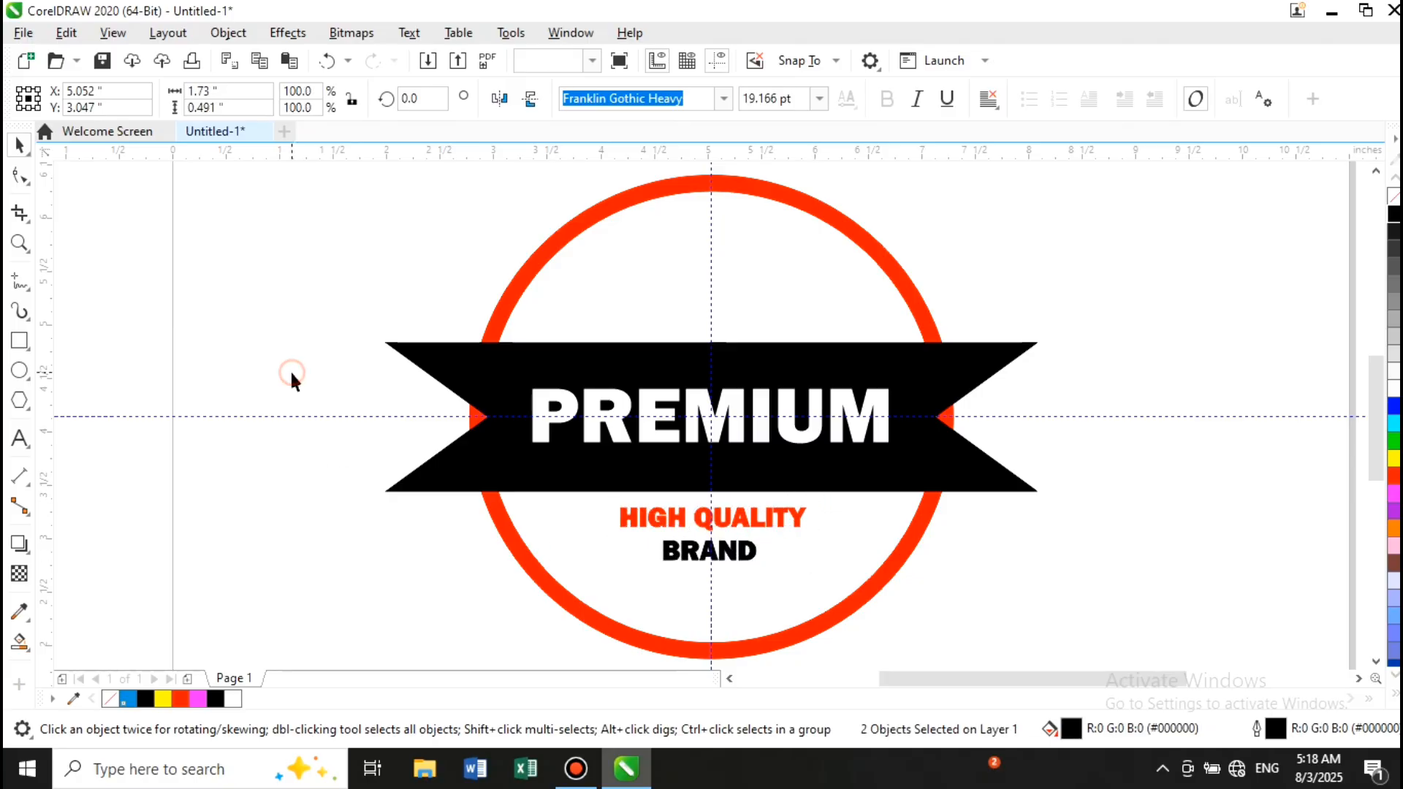
Step: Shrink the thin black circle inside the red ring to about 4.04 inches across and set its outline to 1.5 pt
{"action": "left_click", "coordinate": [646, 228]}
{"action": "left_click_drag", "start_coordinate": [476, 182], "coordinate": [486, 189]}
{"action": "left_click", "coordinate": [895, 100]}
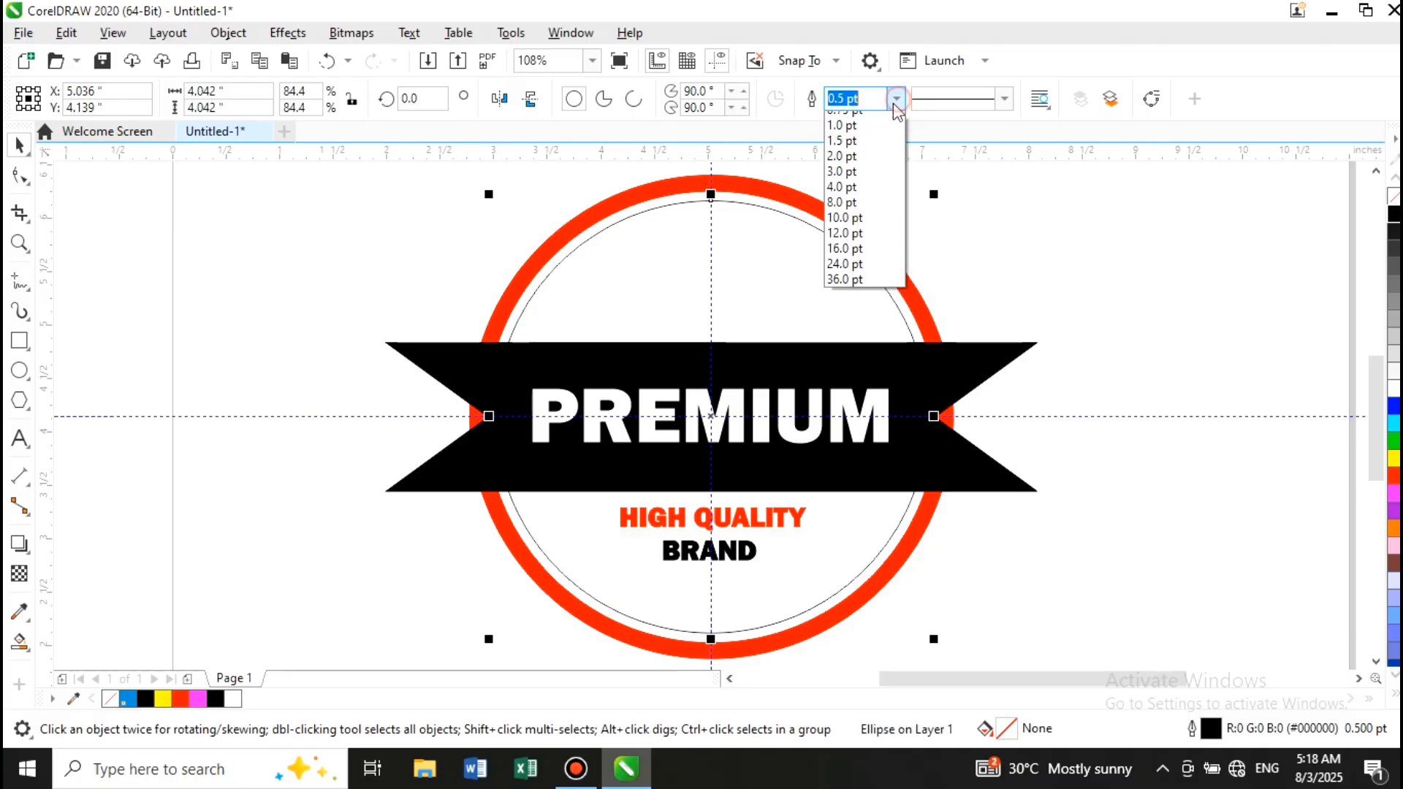
{"action": "left_click", "coordinate": [852, 198]}
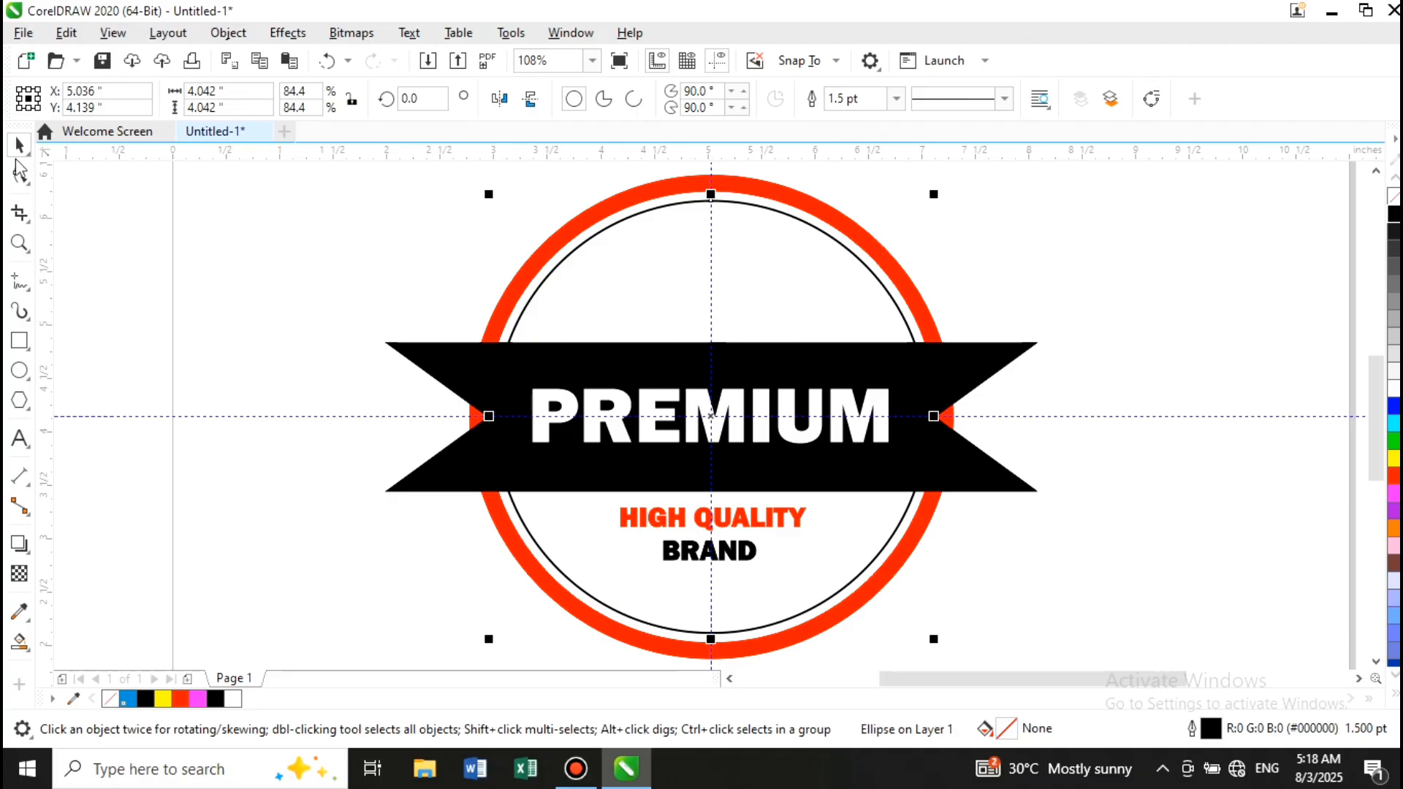
{"action": "left_click", "coordinate": [86, 206]}
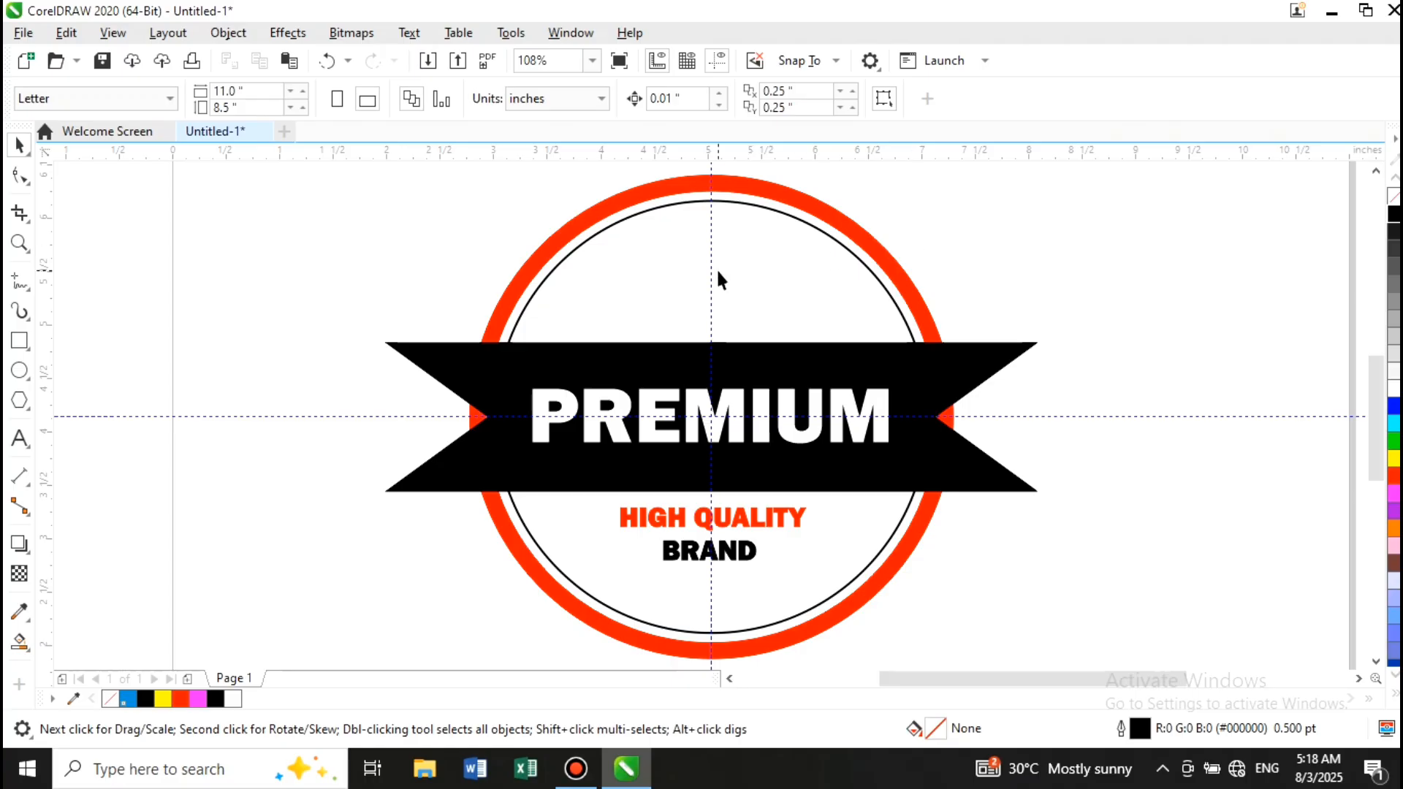
Step: Draw a five-pointed star about 0.49 by 0.43 inches, centred on the vertical guideline just inside the top of the black circle
{"action": "scroll", "coordinate": [716, 267], "scroll_direction": "up", "scroll_amount": 2}
{"action": "scroll", "coordinate": [742, 275], "scroll_direction": "down", "scroll_amount": 2}
{"action": "scroll", "coordinate": [726, 206], "scroll_direction": "up", "scroll_amount": 2}
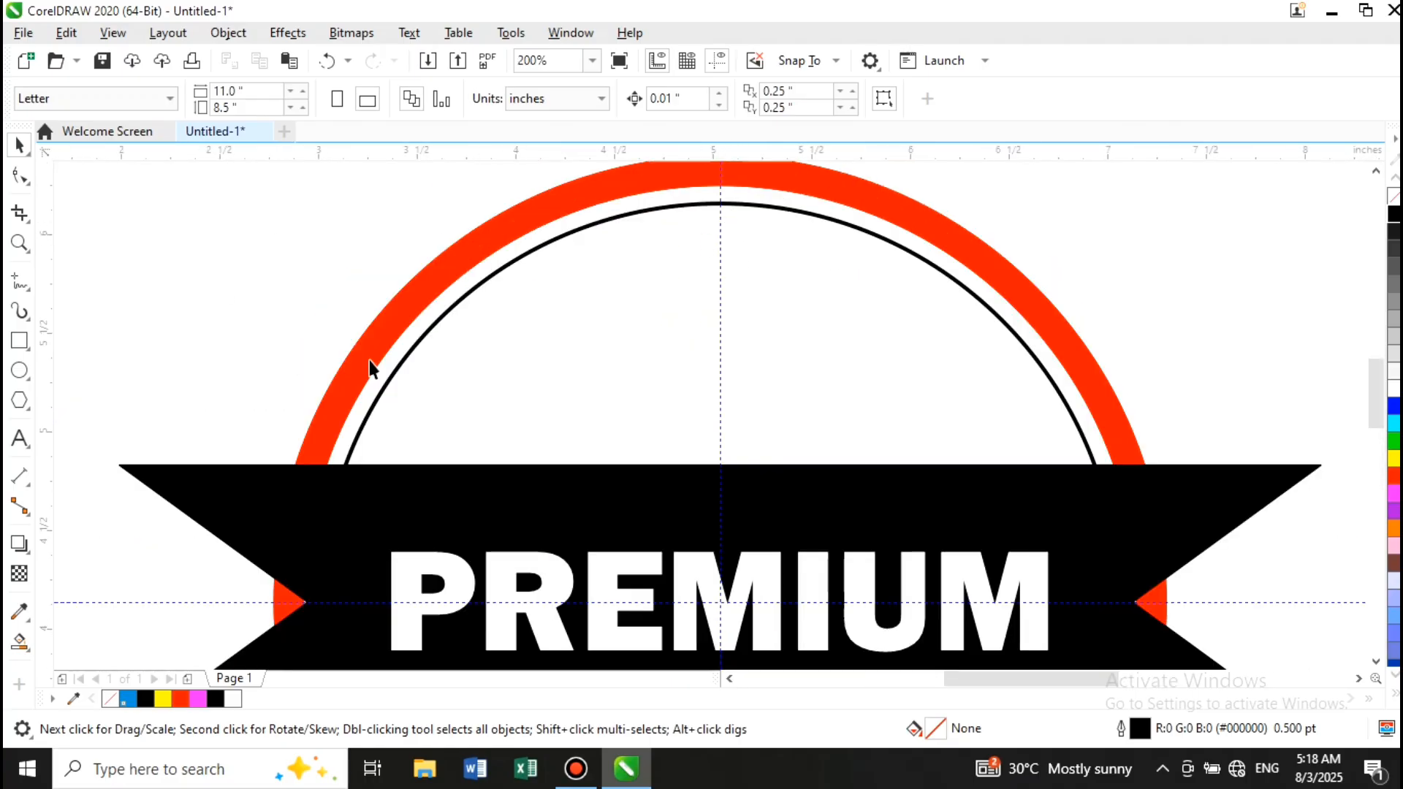
{"action": "left_click", "coordinate": [20, 400]}
{"action": "left_click", "coordinate": [28, 408]}
{"action": "left_click", "coordinate": [76, 430]}
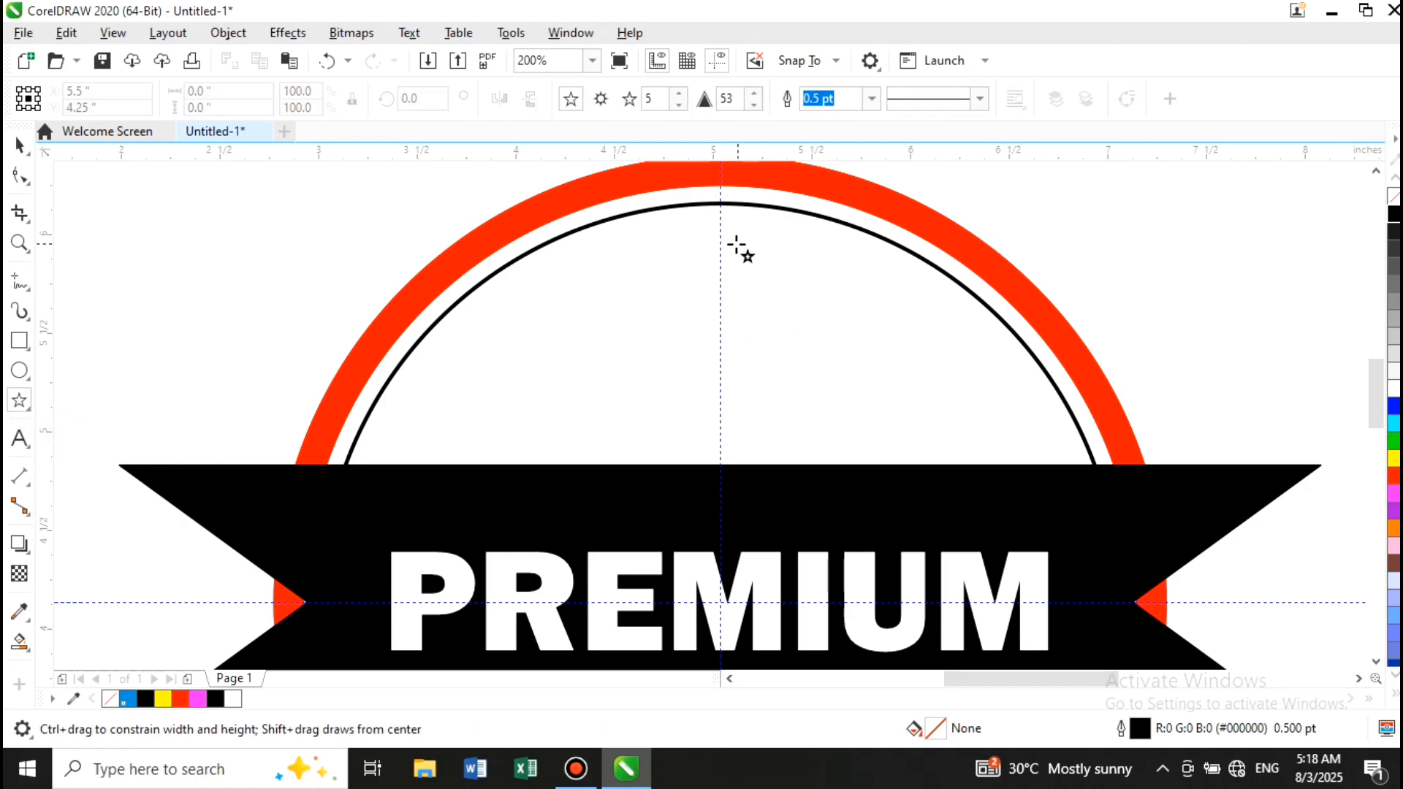
{"action": "left_click_drag", "start_coordinate": [720, 230], "coordinate": [770, 275]}
{"action": "left_click_drag", "start_coordinate": [724, 225], "coordinate": [721, 268]}
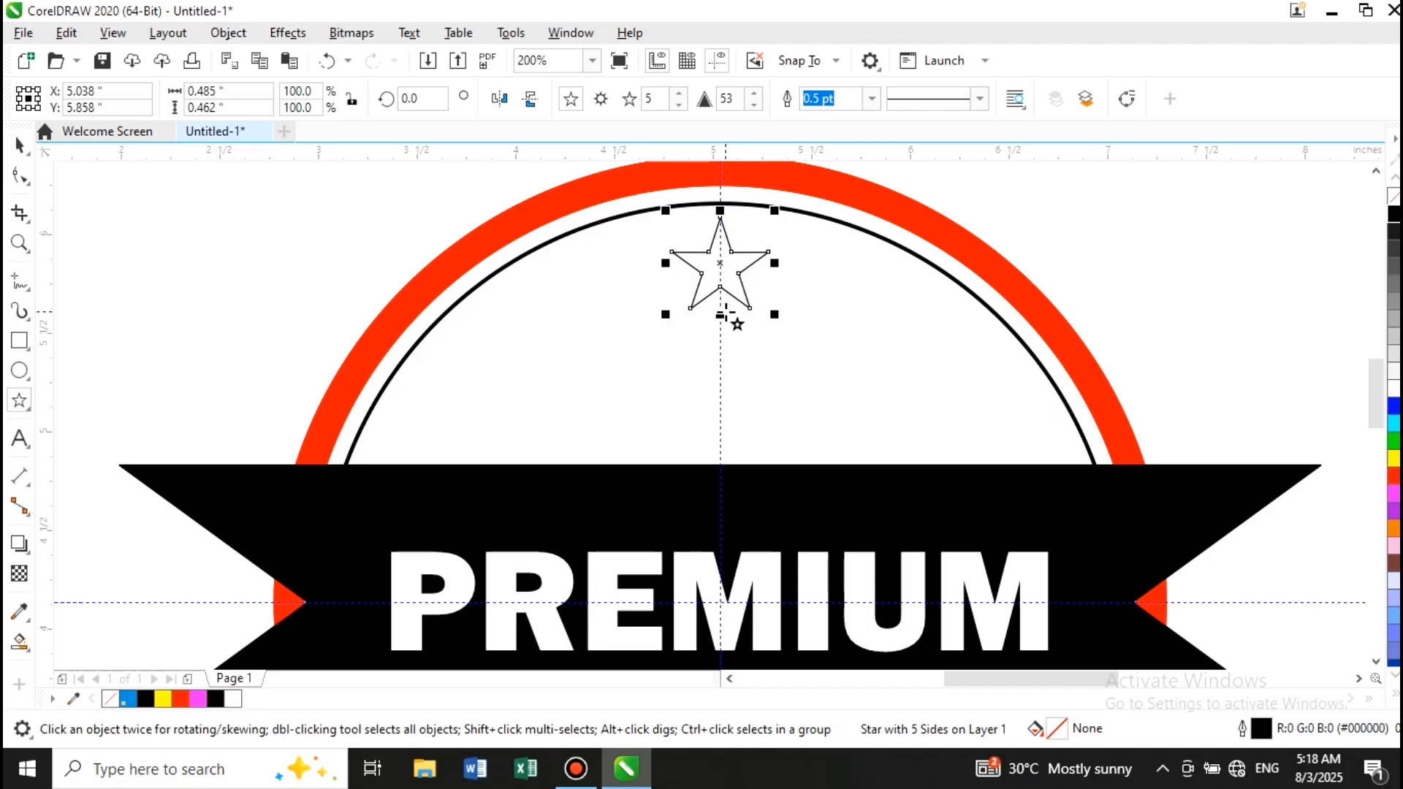
{"action": "left_click_drag", "start_coordinate": [721, 316], "coordinate": [721, 308]}
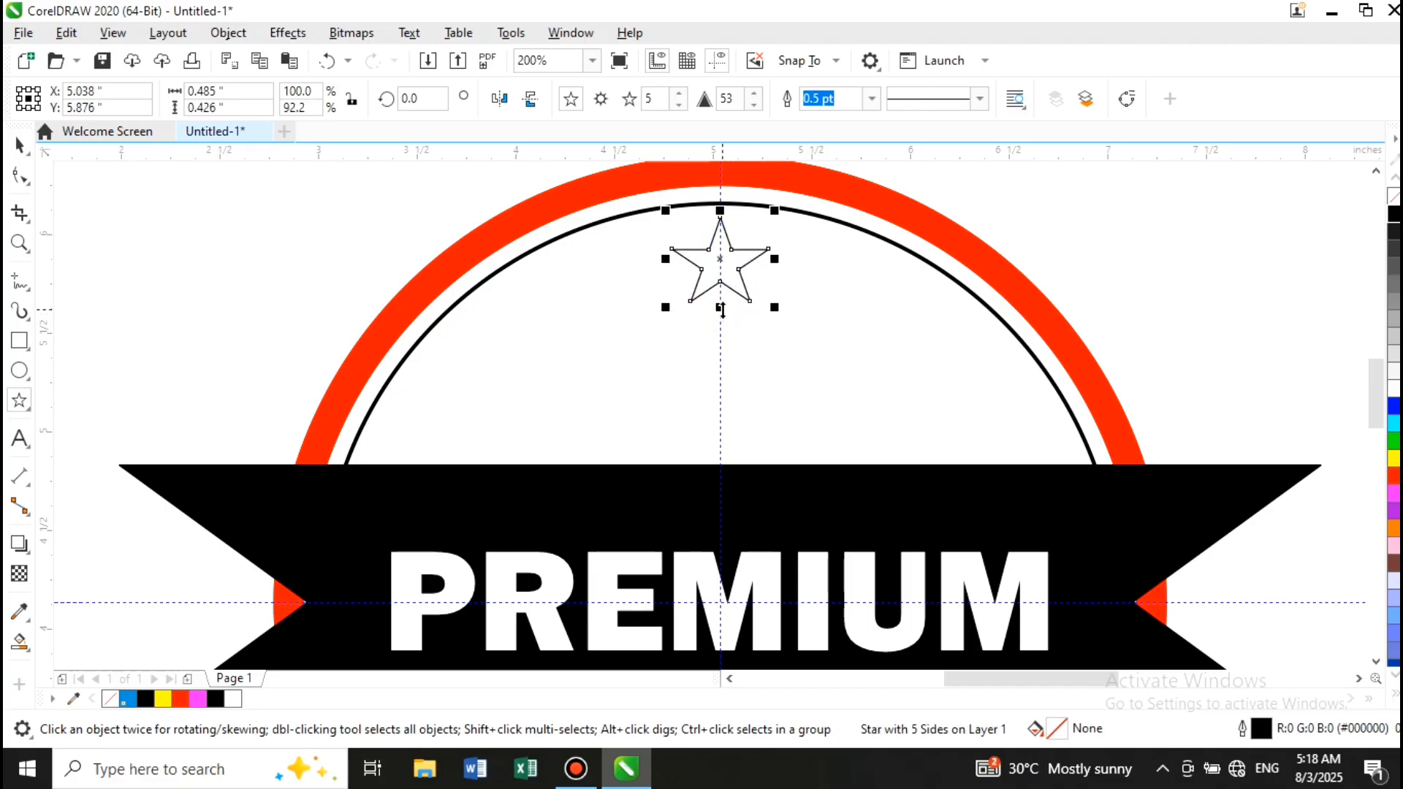
Step: Give the star a golden yellow fill and a matching outline, #FFDD1F
{"action": "left_click", "coordinate": [20, 144]}
{"action": "left_click", "coordinate": [1394, 459]}
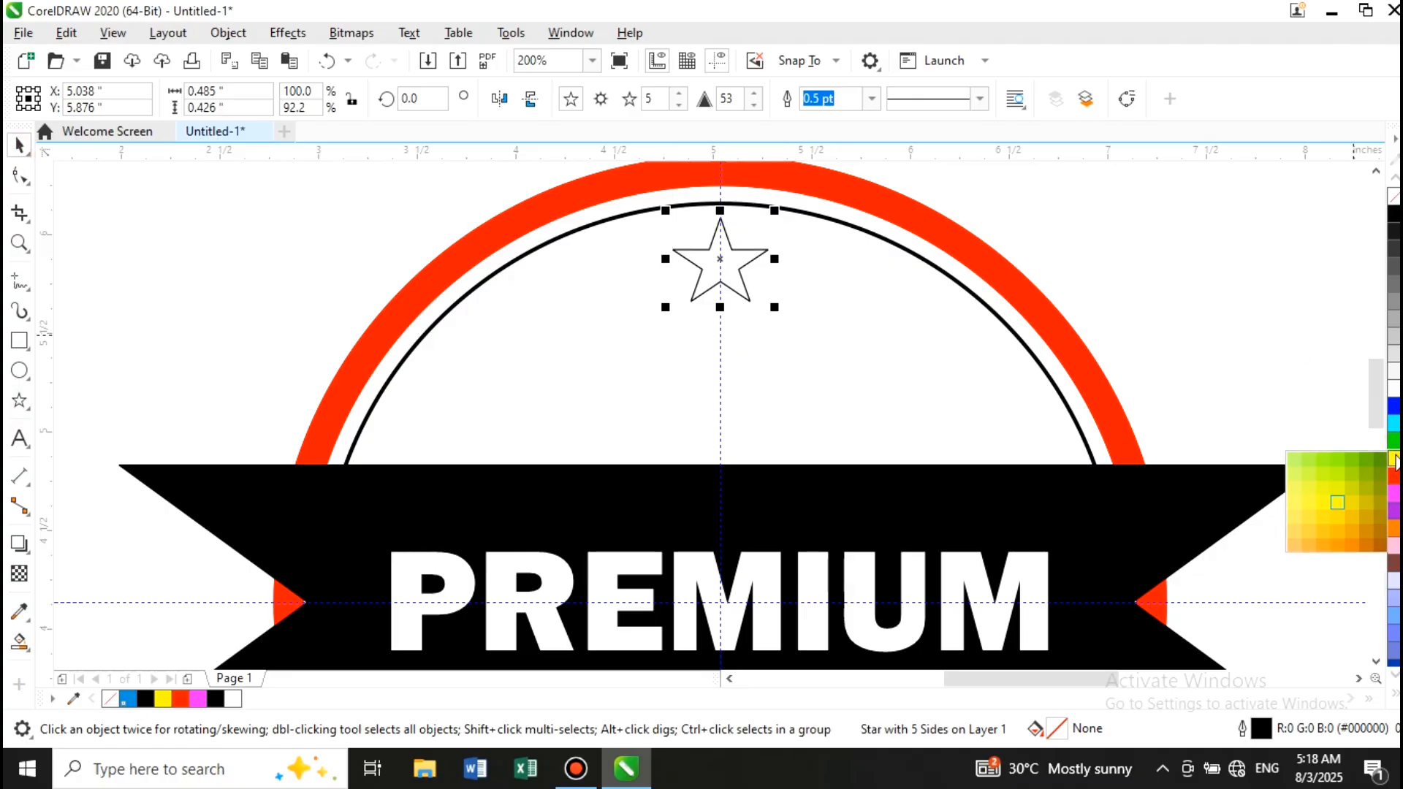
{"action": "left_click", "coordinate": [1323, 516]}
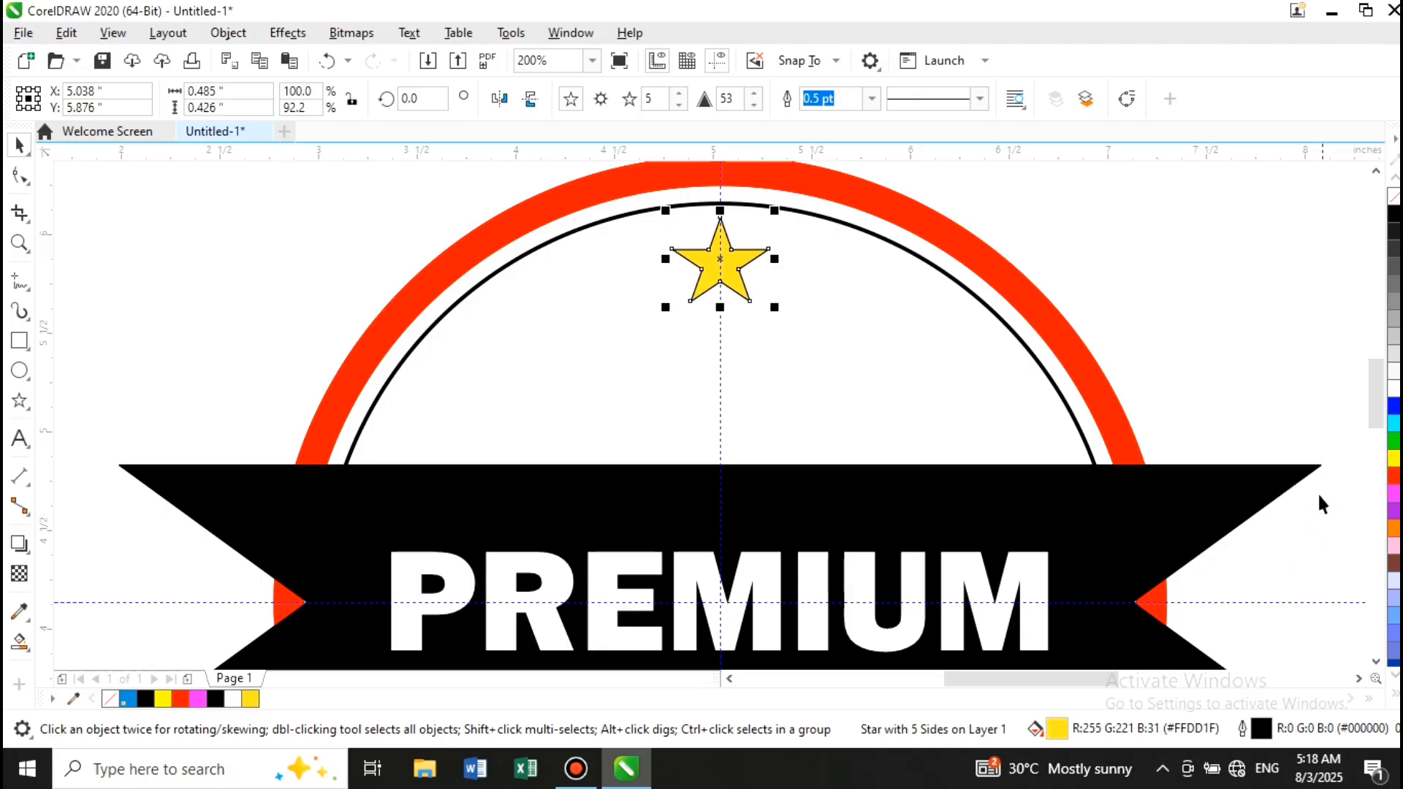
{"action": "left_click", "coordinate": [1394, 459]}
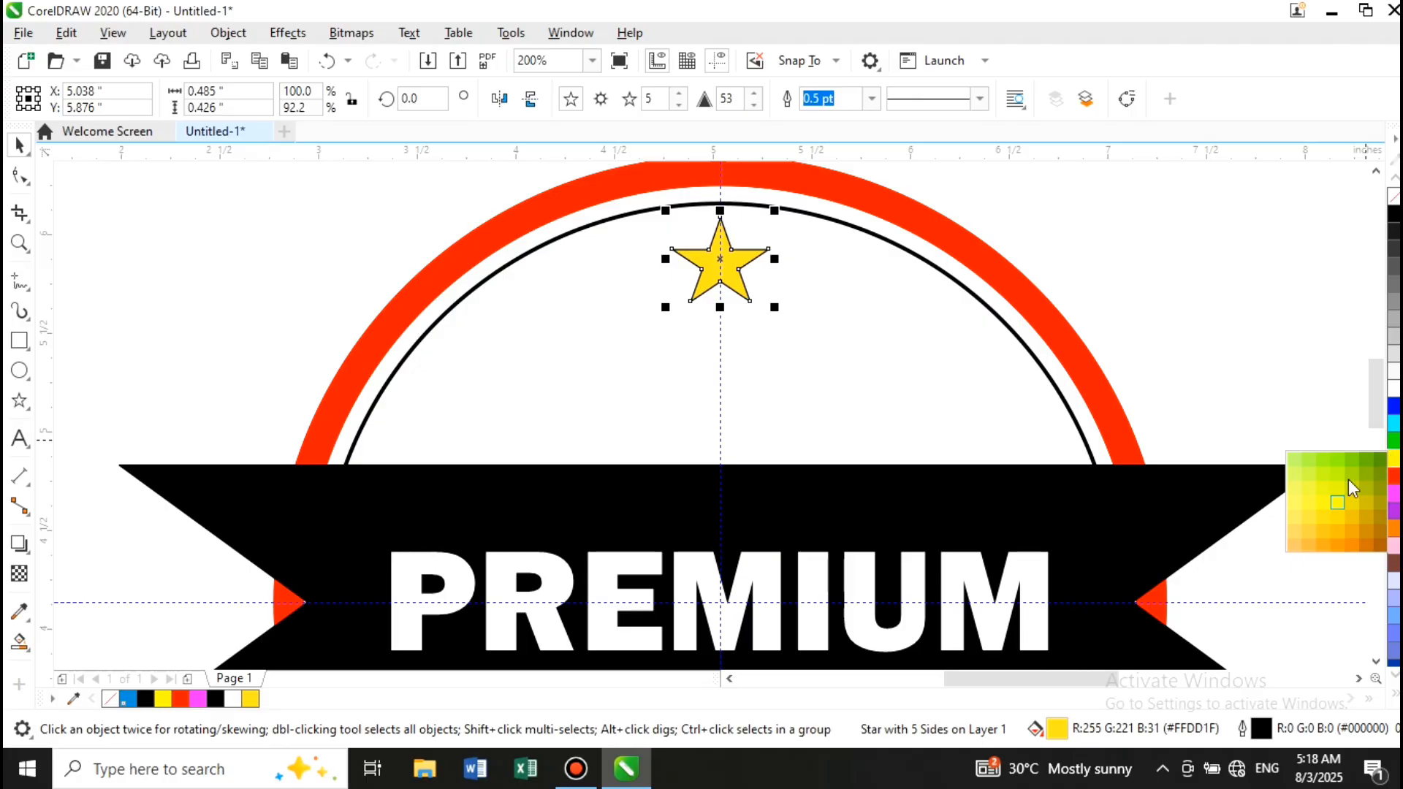
{"action": "right_click", "coordinate": [1317, 516]}
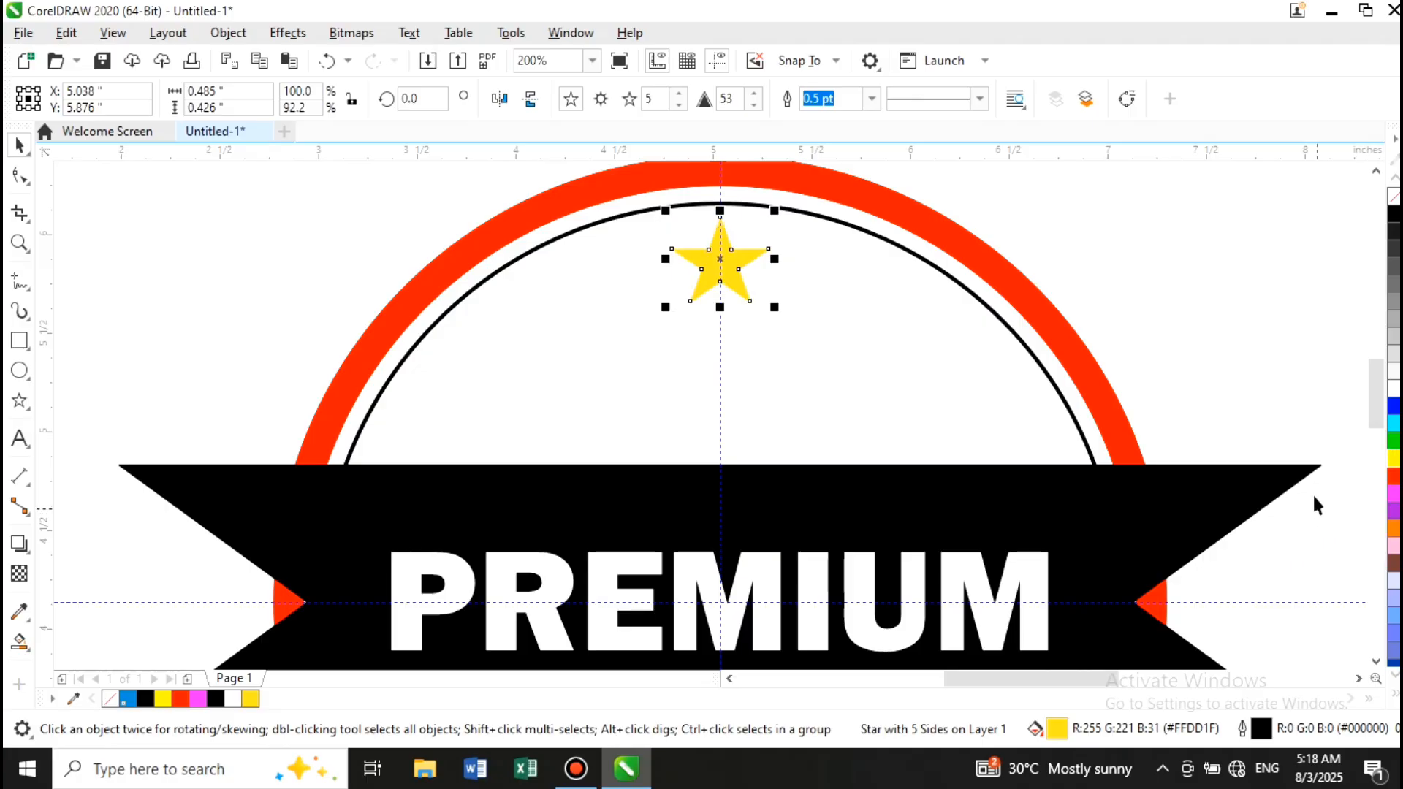
{"action": "left_click", "coordinate": [608, 296]}
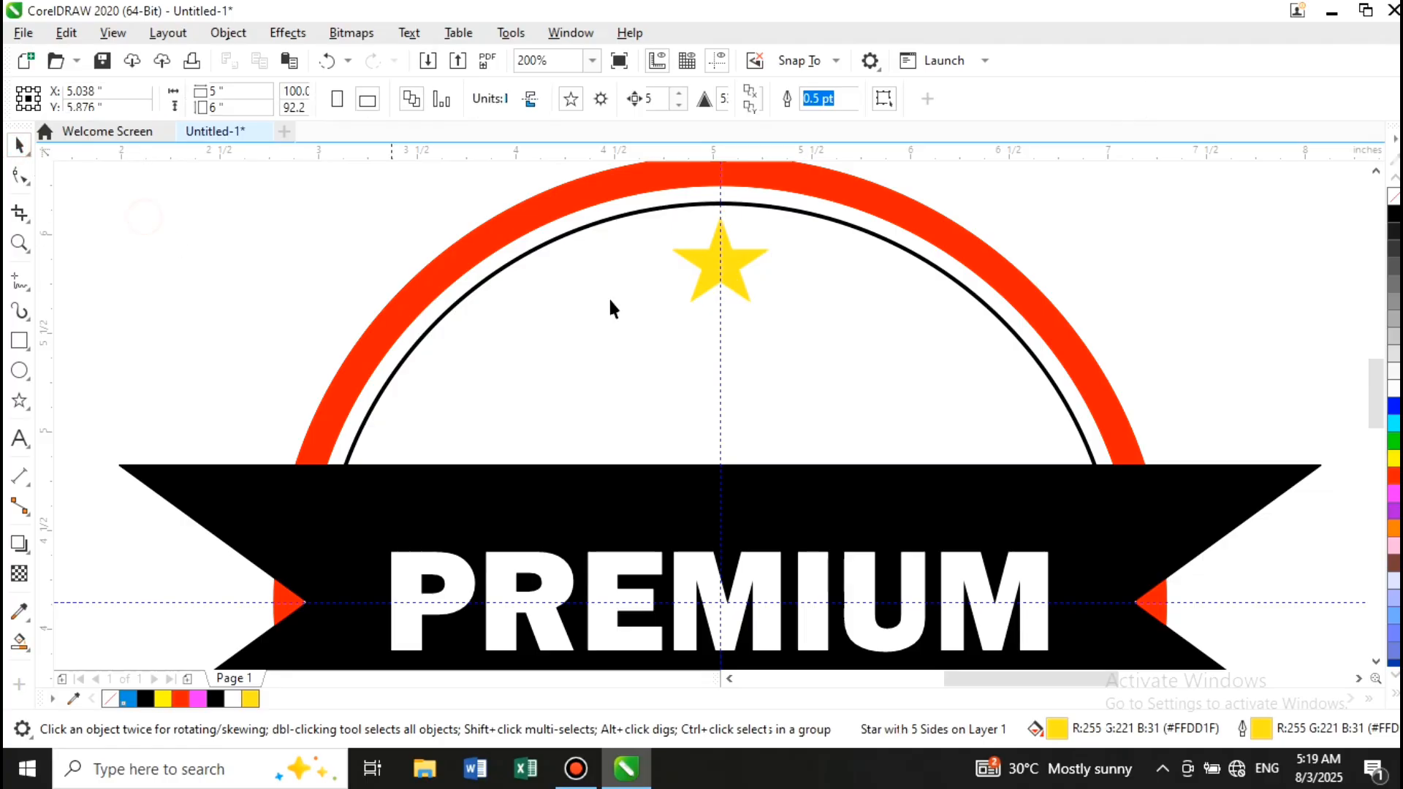
Step: Enlarge the yellow star about its centre to about 0.55 by 0.48 inches
{"action": "left_click", "coordinate": [745, 305]}
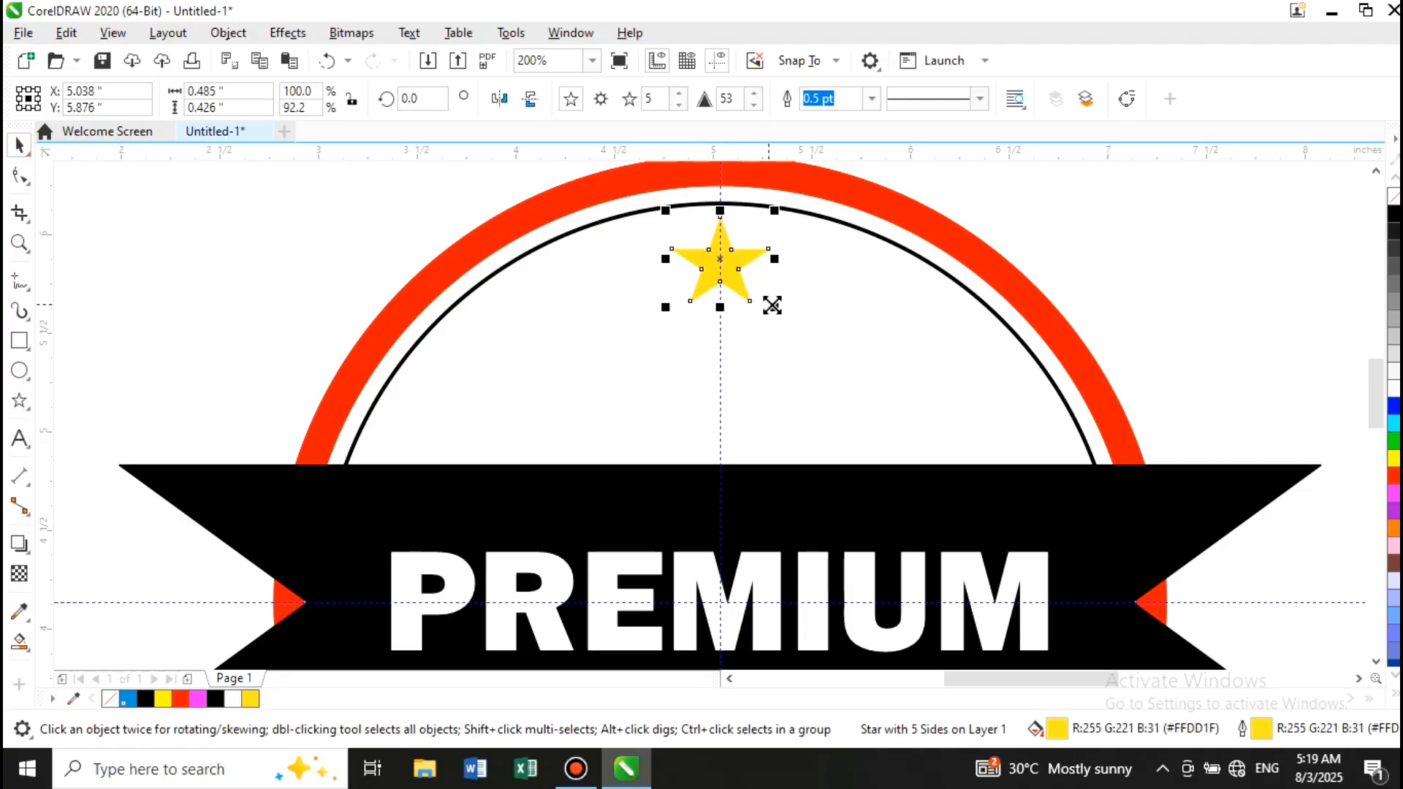
{"action": "left_click_drag", "start_coordinate": [767, 301], "coordinate": [780, 312]}
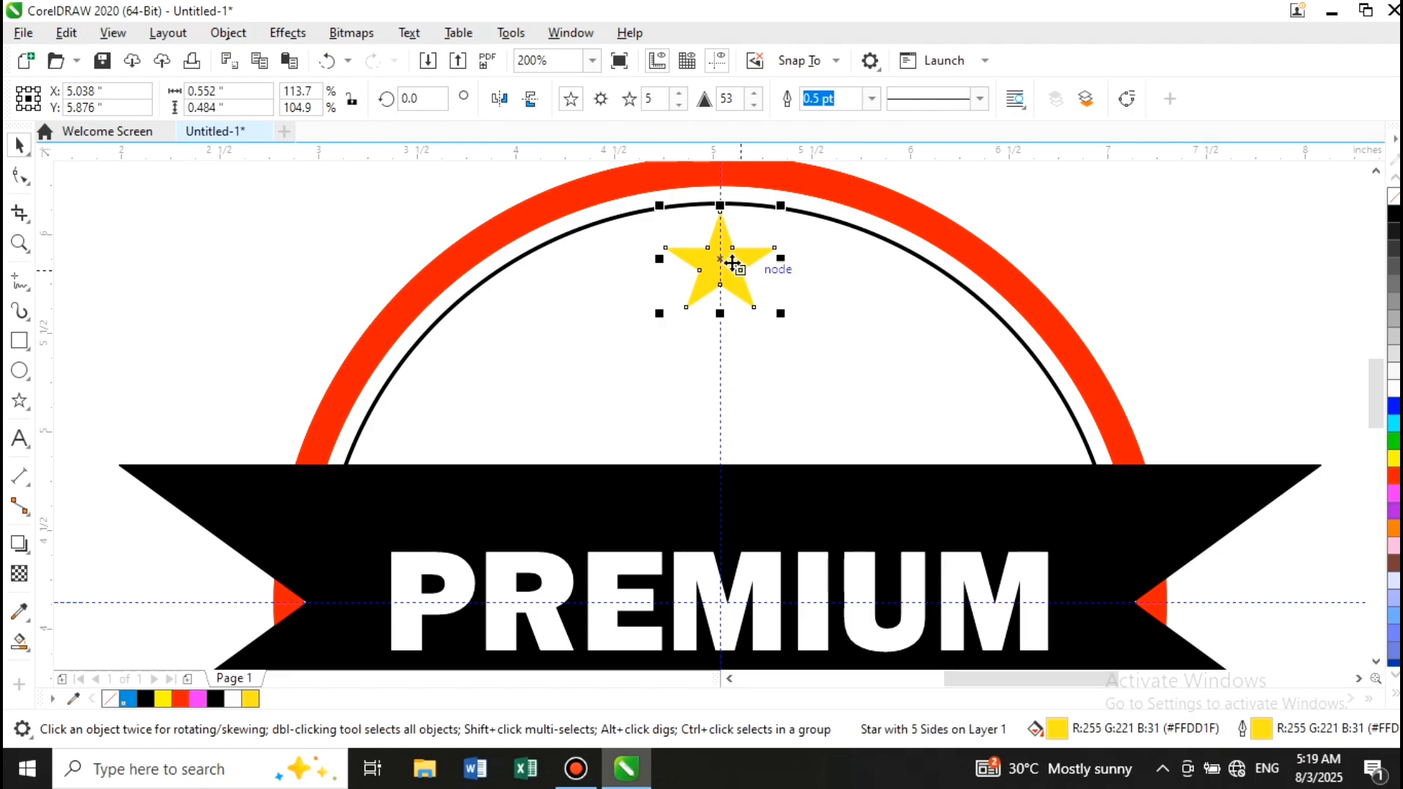
{"action": "key", "text": "F4"}
{"action": "left_click", "coordinate": [509, 238]}
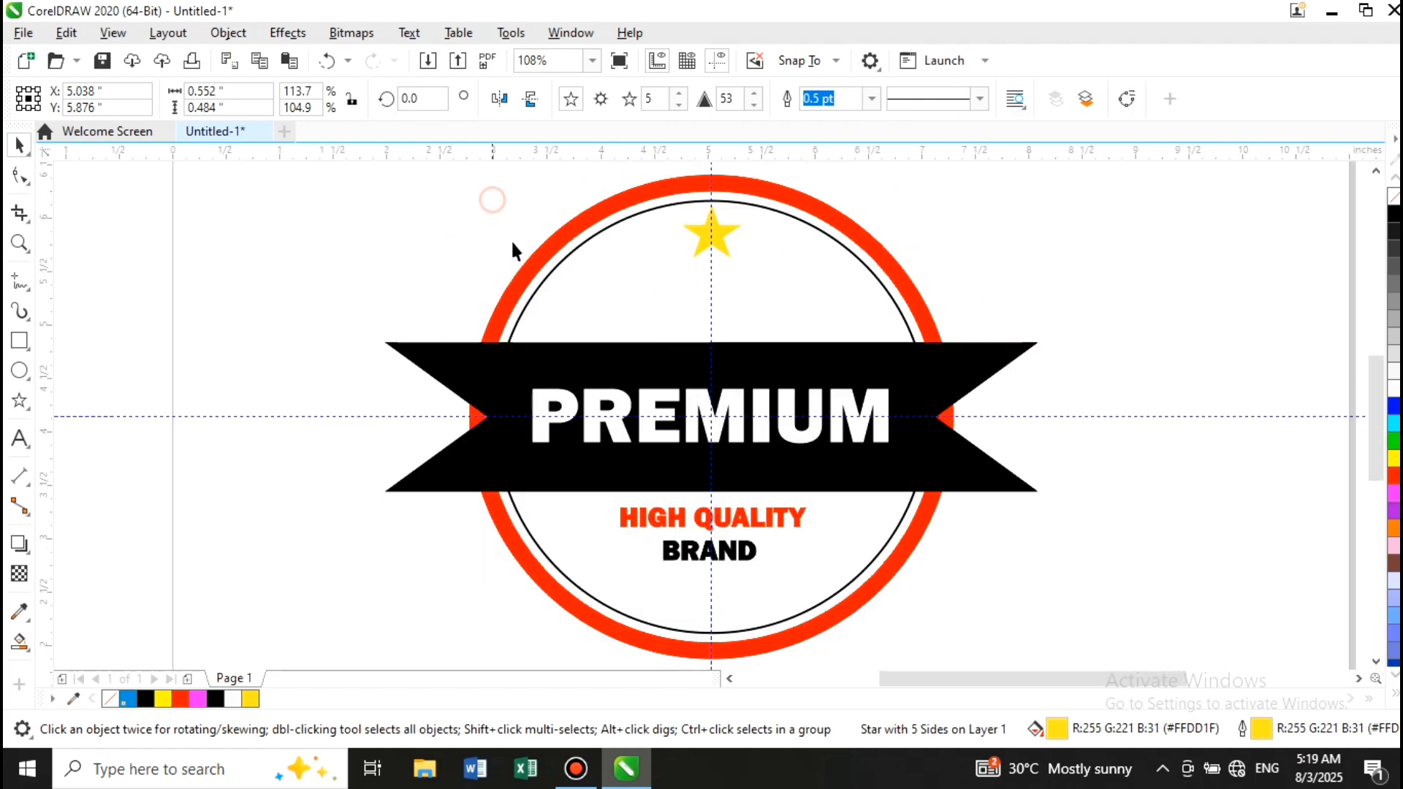
Step: Place a horizontal guideline at 5.627 inches along the lower points of the yellow star
{"action": "scroll", "coordinate": [727, 221], "scroll_direction": "up", "scroll_amount": 2}
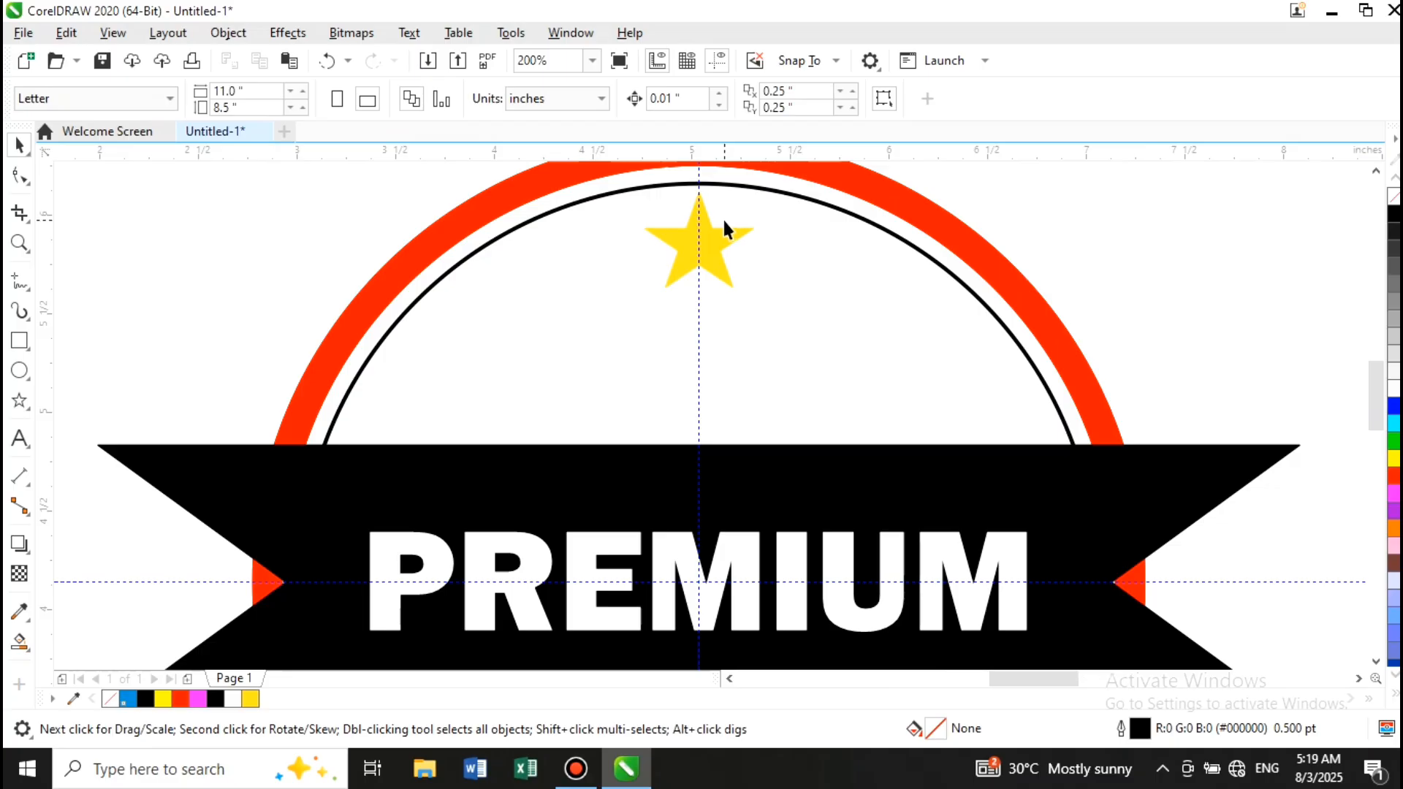
{"action": "scroll", "coordinate": [722, 217], "scroll_direction": "up", "scroll_amount": 2}
{"action": "left_click", "coordinate": [694, 254]}
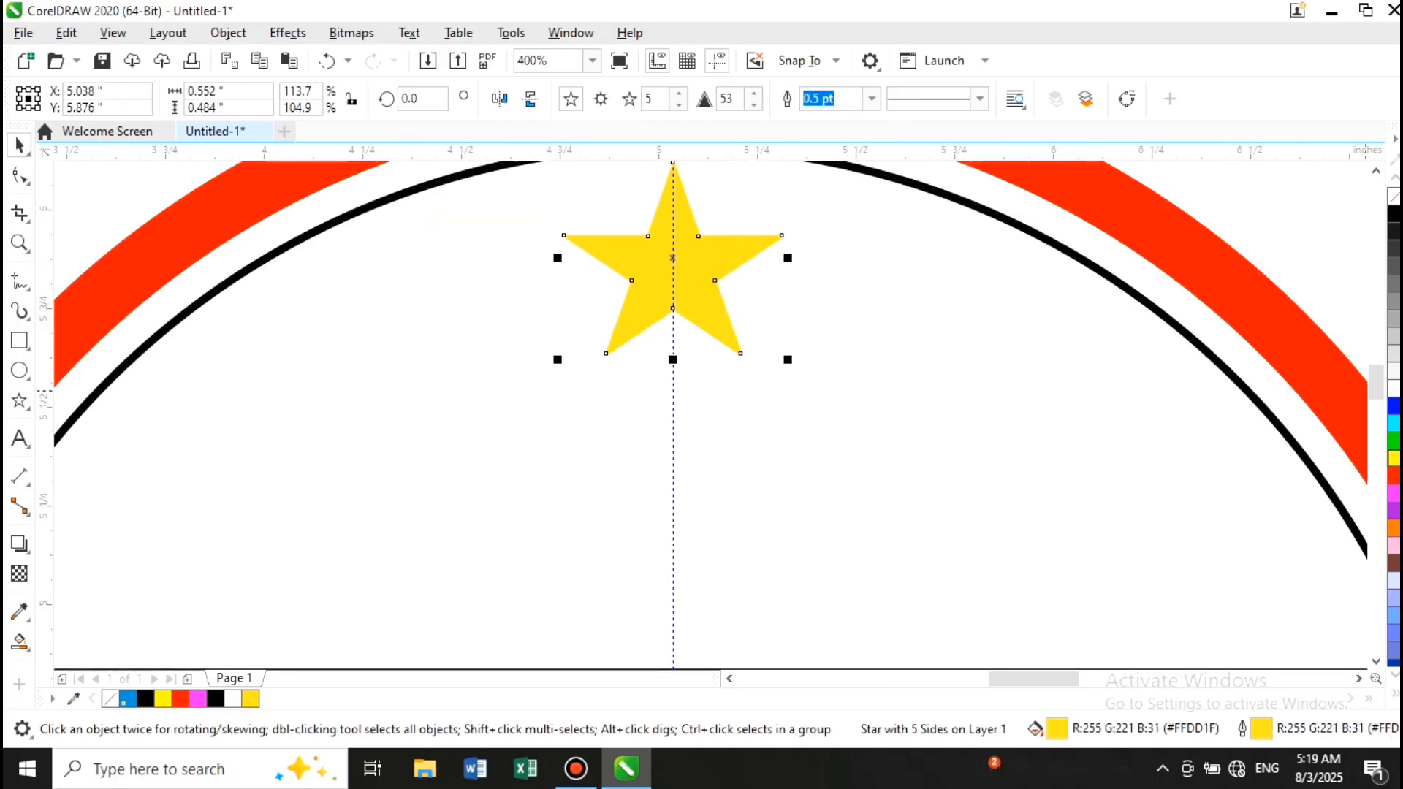
{"action": "left_click", "coordinate": [1393, 458]}
{"action": "left_click", "coordinate": [1395, 461]}
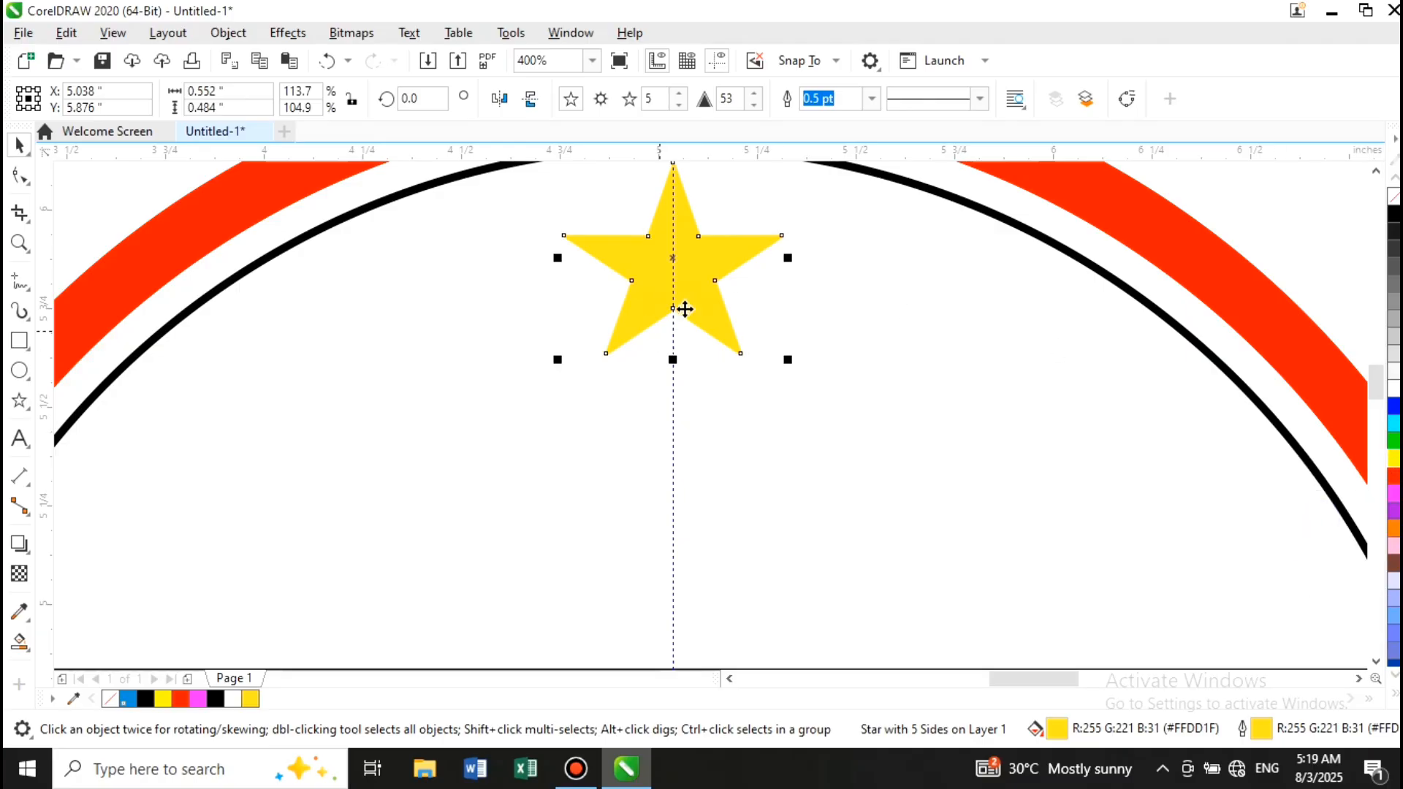
{"action": "left_click_drag", "start_coordinate": [678, 179], "coordinate": [679, 357]}
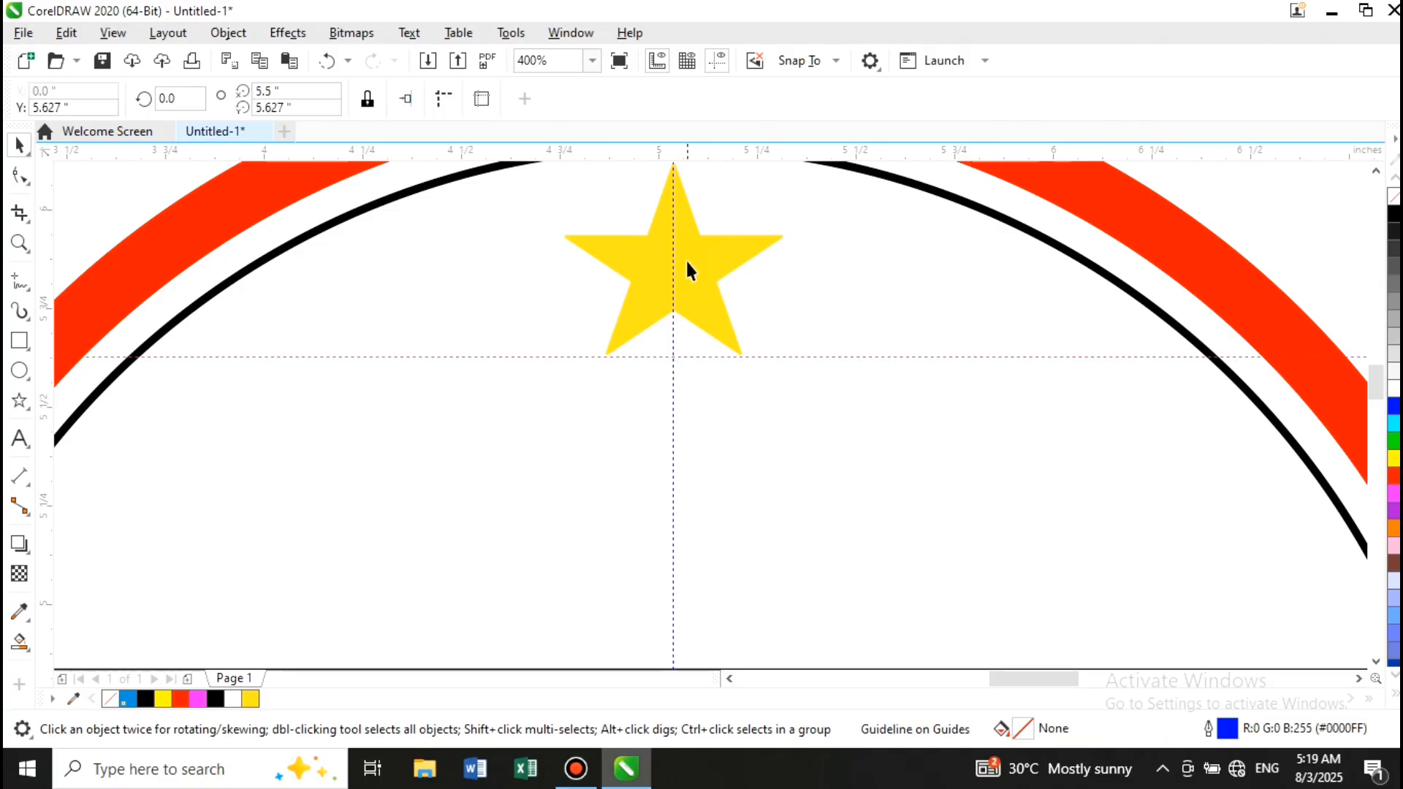
Step: Copy the yellow star to its lower right and shrink the copy to about 0.33 by 0.29 inches
{"action": "left_click", "coordinate": [685, 255]}
{"action": "left_click_drag", "start_coordinate": [676, 262], "coordinate": [856, 390]}
{"action": "left_click_drag", "start_coordinate": [969, 276], "coordinate": [947, 315]}
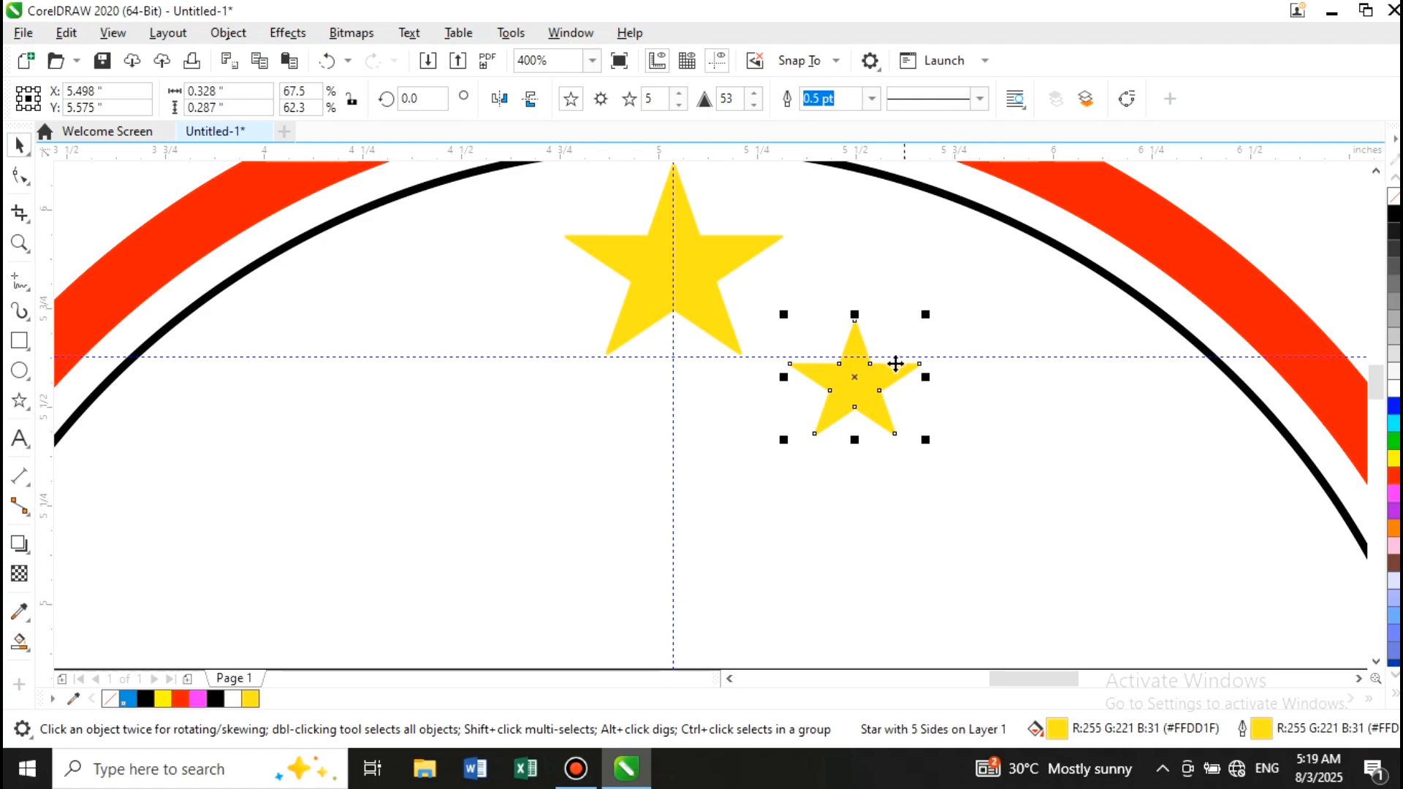
Step: Arrange two small yellow stars on the new guideline, one on each side of the large star
{"action": "left_click_drag", "start_coordinate": [856, 380], "coordinate": [435, 351]}
{"action": "left_click", "coordinate": [557, 406]}
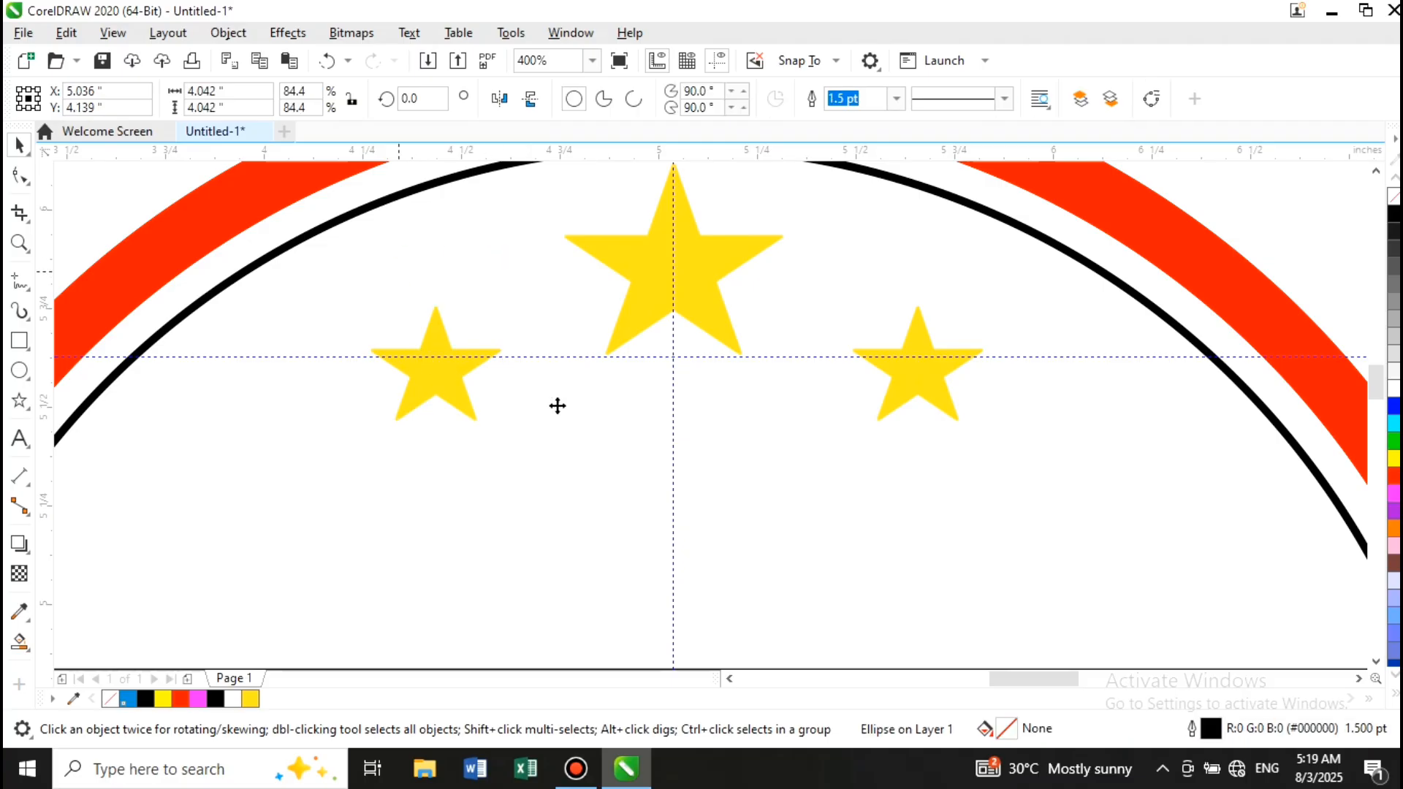
{"action": "key", "text": "F4"}
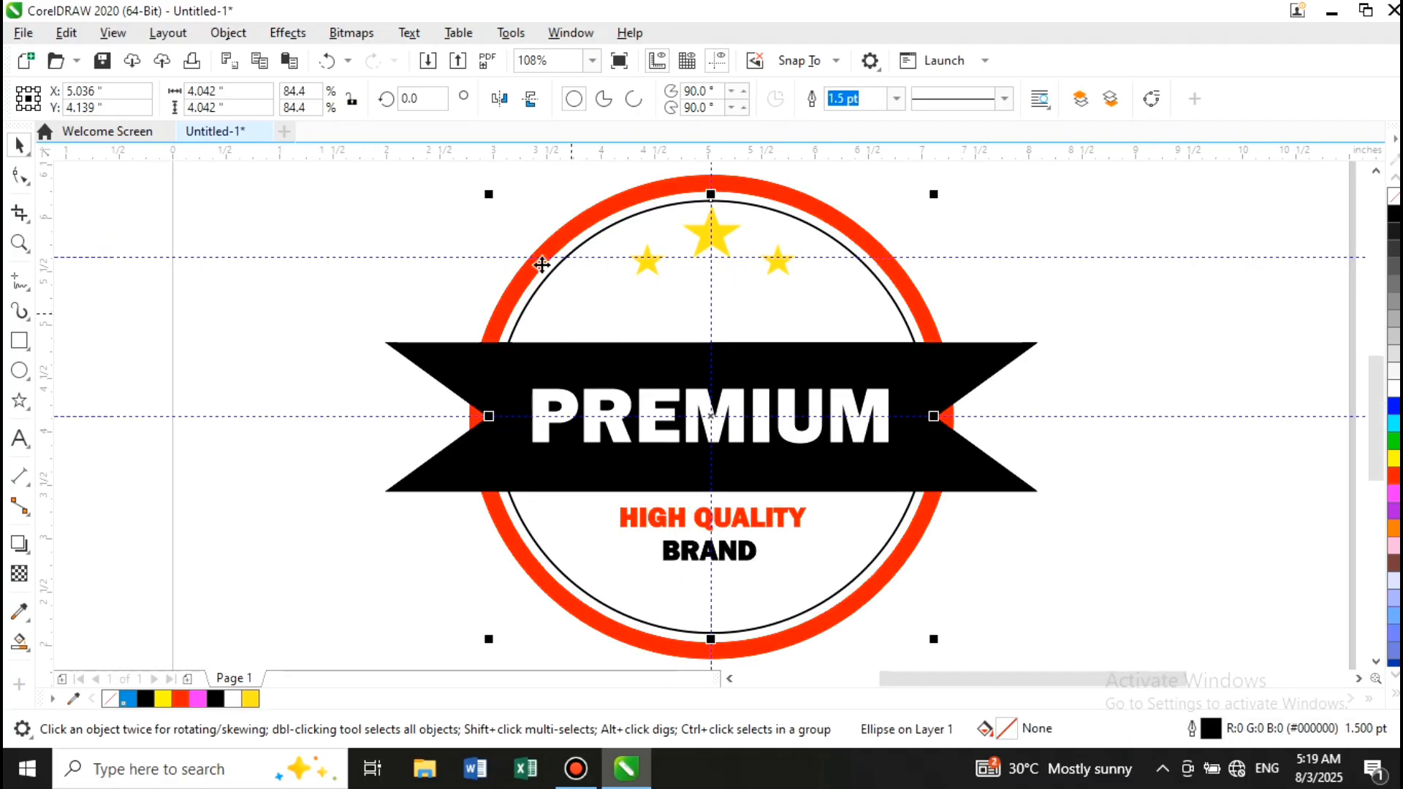
{"action": "left_click", "coordinate": [498, 212]}
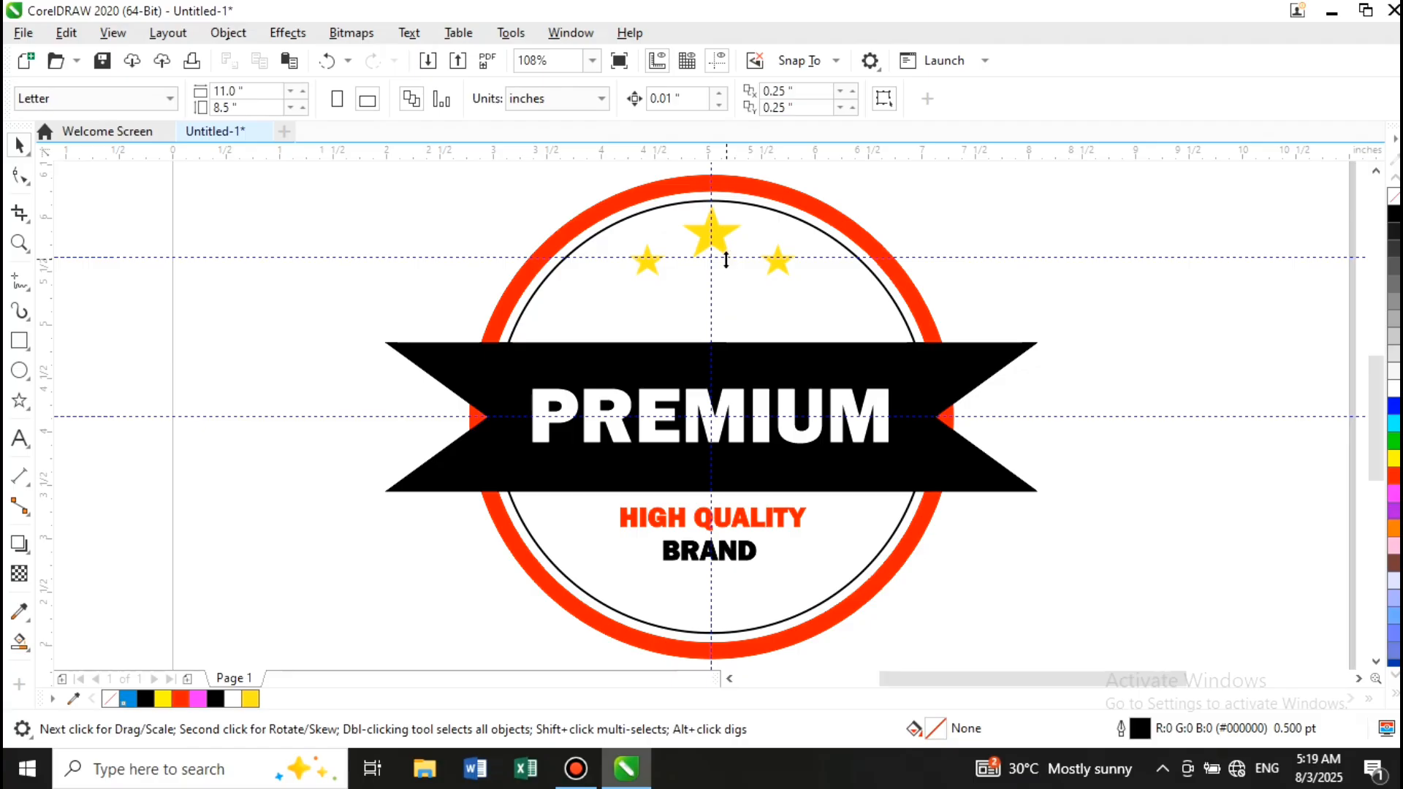
Step: Move the left small star slightly outward to balance its spacing around the large star
{"action": "scroll", "coordinate": [709, 188], "scroll_direction": "up", "scroll_amount": 3}
{"action": "left_click", "coordinate": [603, 310]}
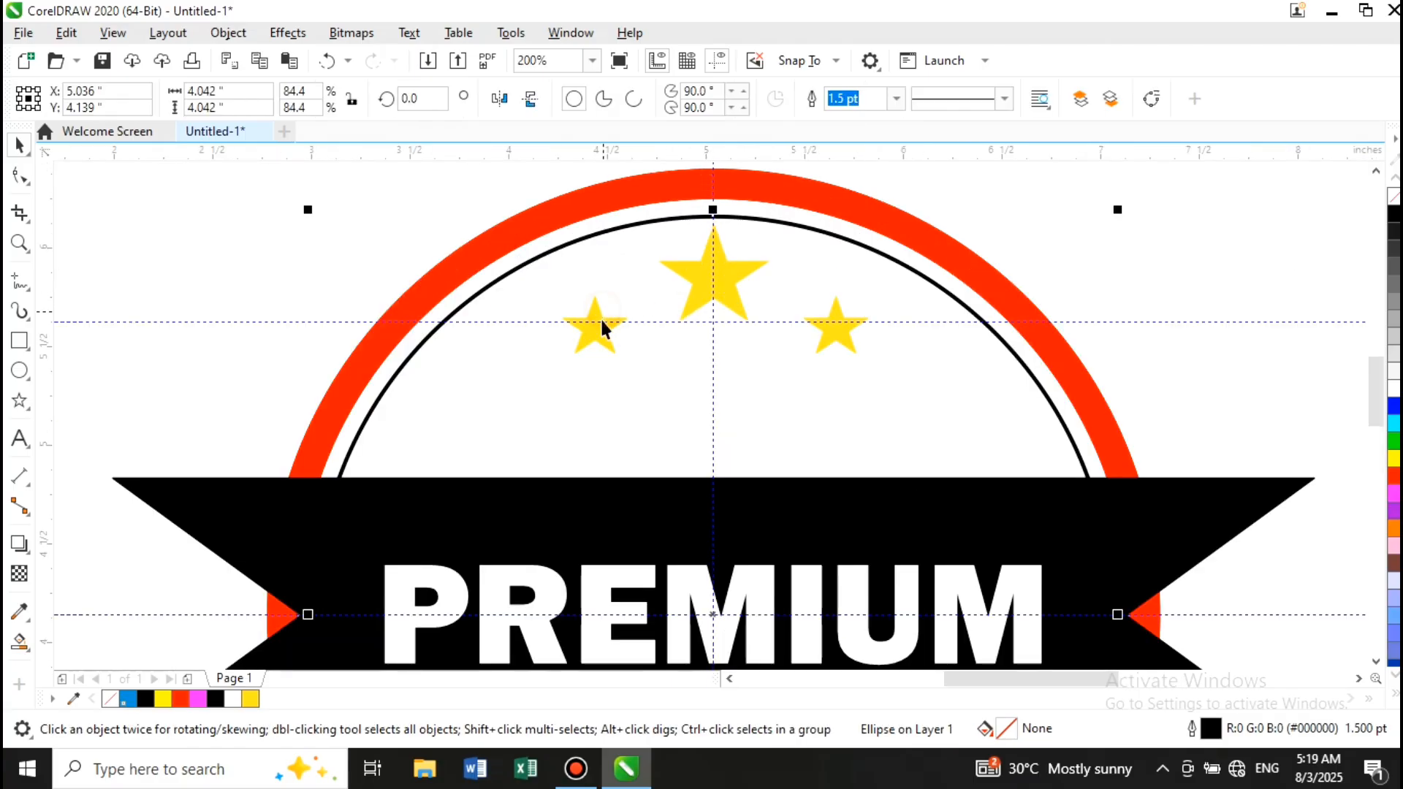
{"action": "left_click", "coordinate": [596, 318]}
{"action": "left_click_drag", "start_coordinate": [593, 337], "coordinate": [582, 338]}
{"action": "left_click", "coordinate": [757, 319]}
{"action": "left_click", "coordinate": [757, 314]}
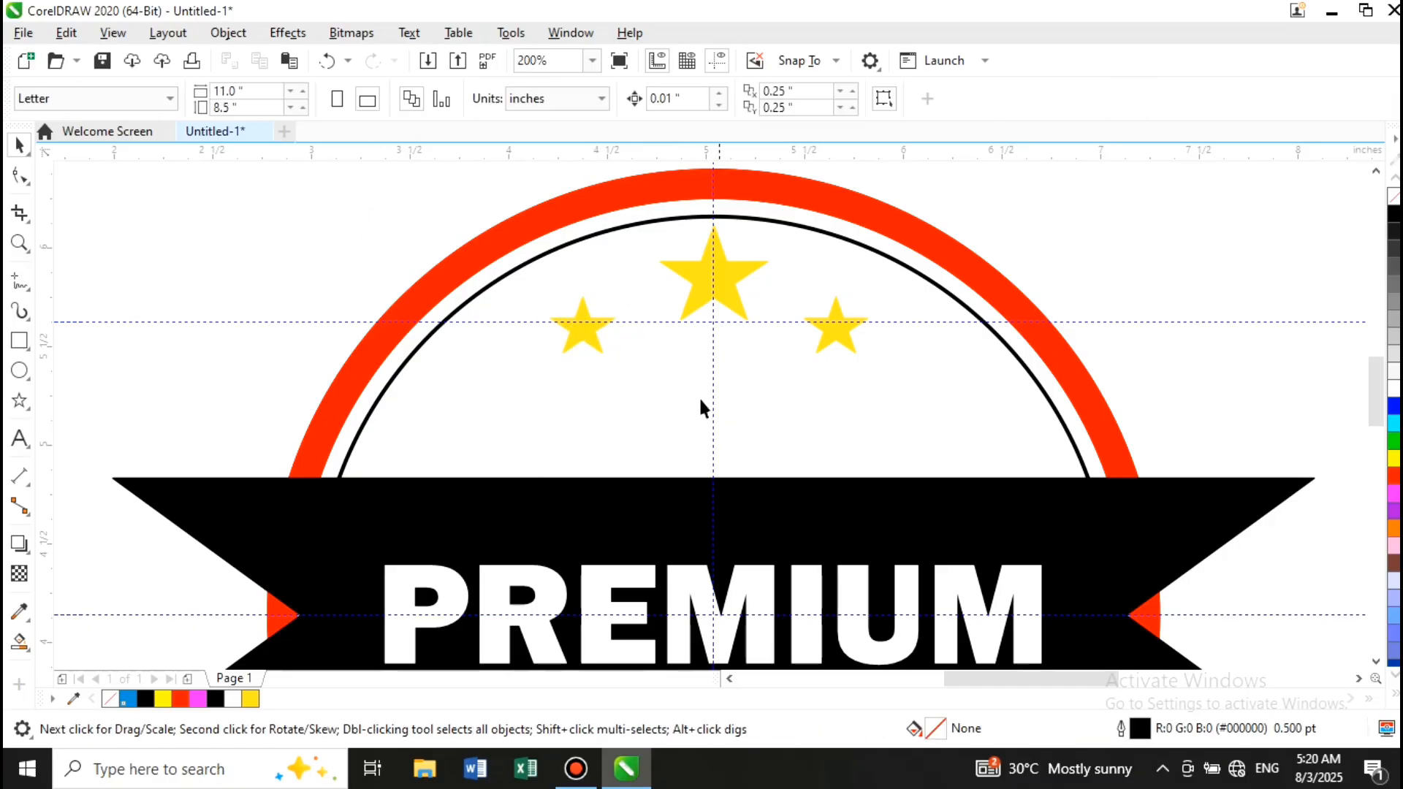
{"action": "left_click", "coordinate": [733, 283]}
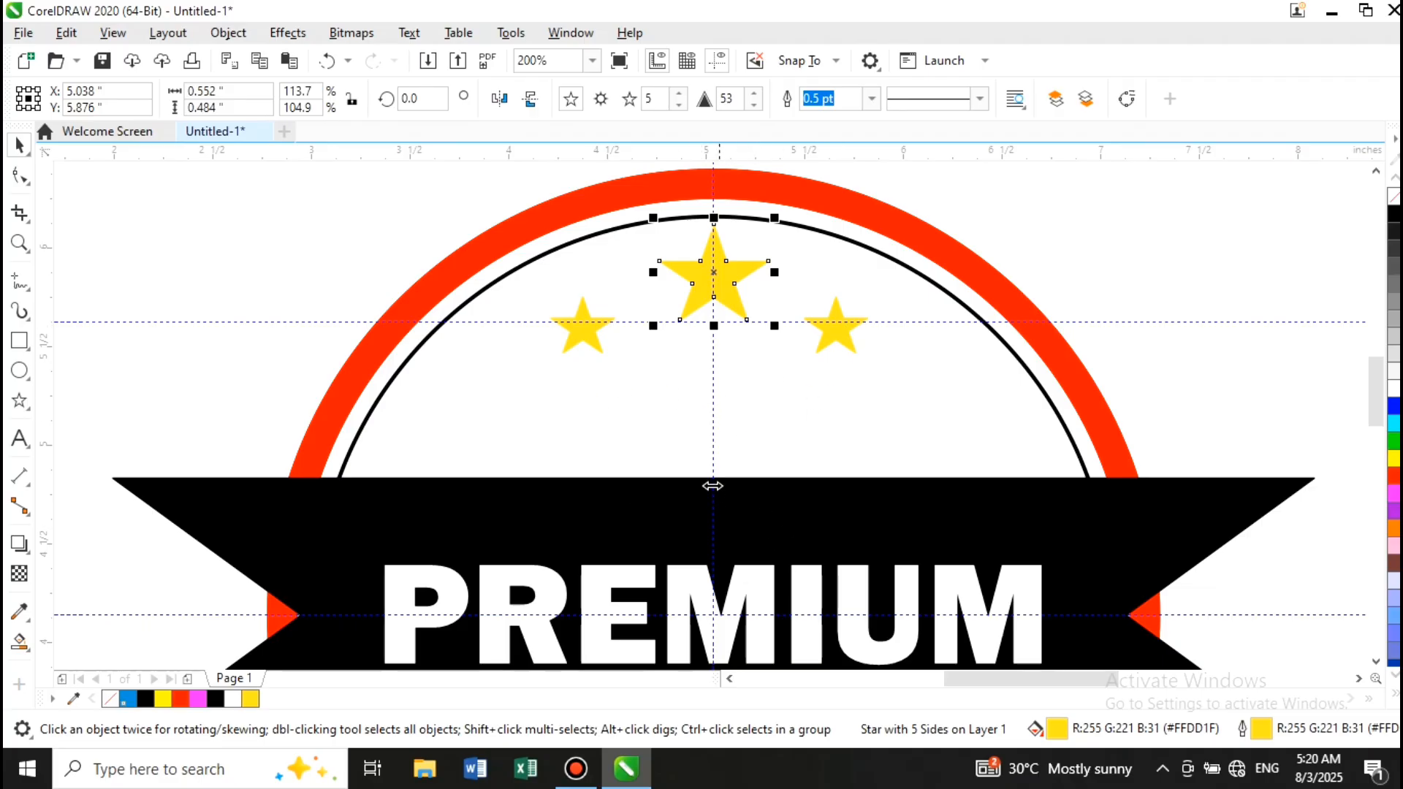
{"action": "key", "text": "F4"}
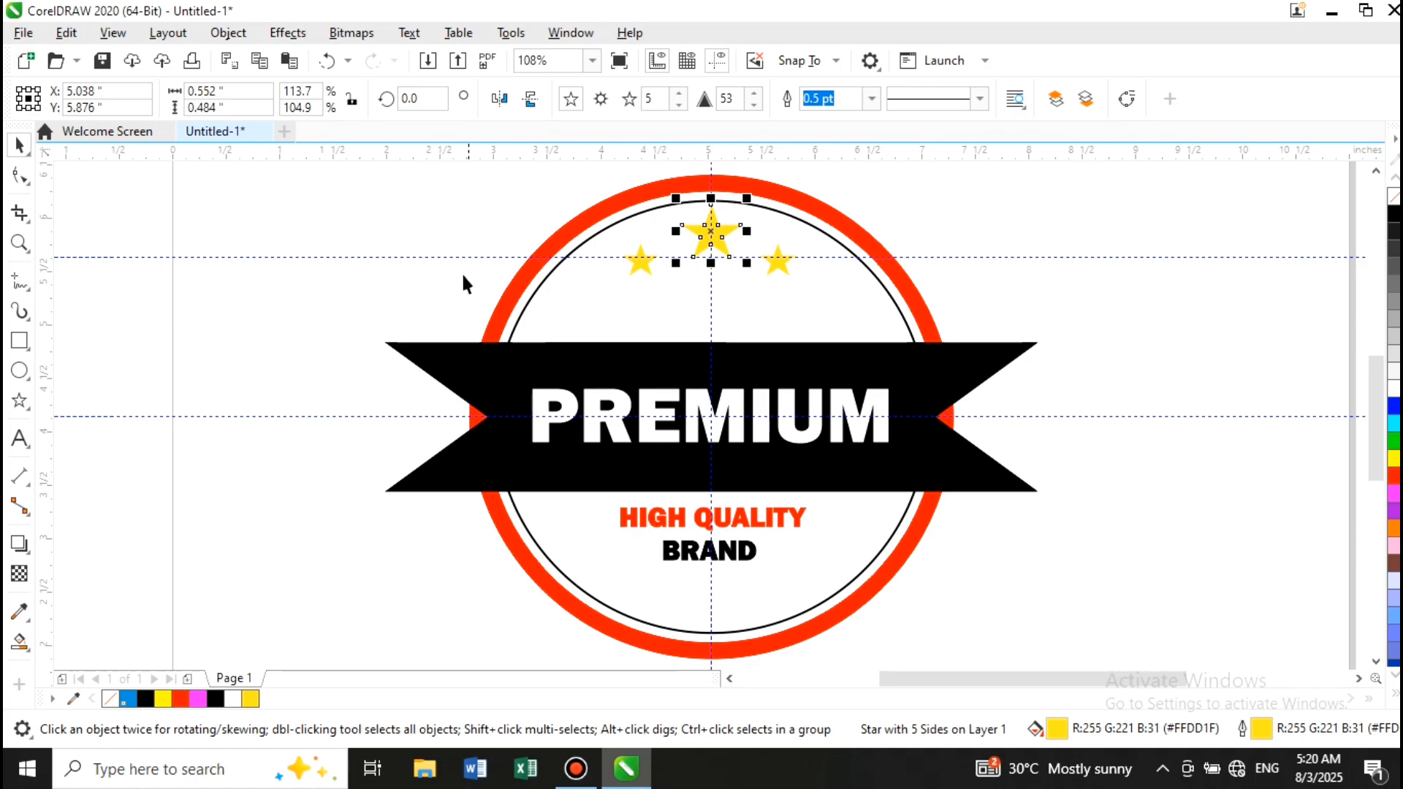
{"action": "left_click", "coordinate": [388, 298]}
Step: Delete the two horizontal guidelines and the vertical guideline from the badge
{"action": "left_click", "coordinate": [834, 257]}
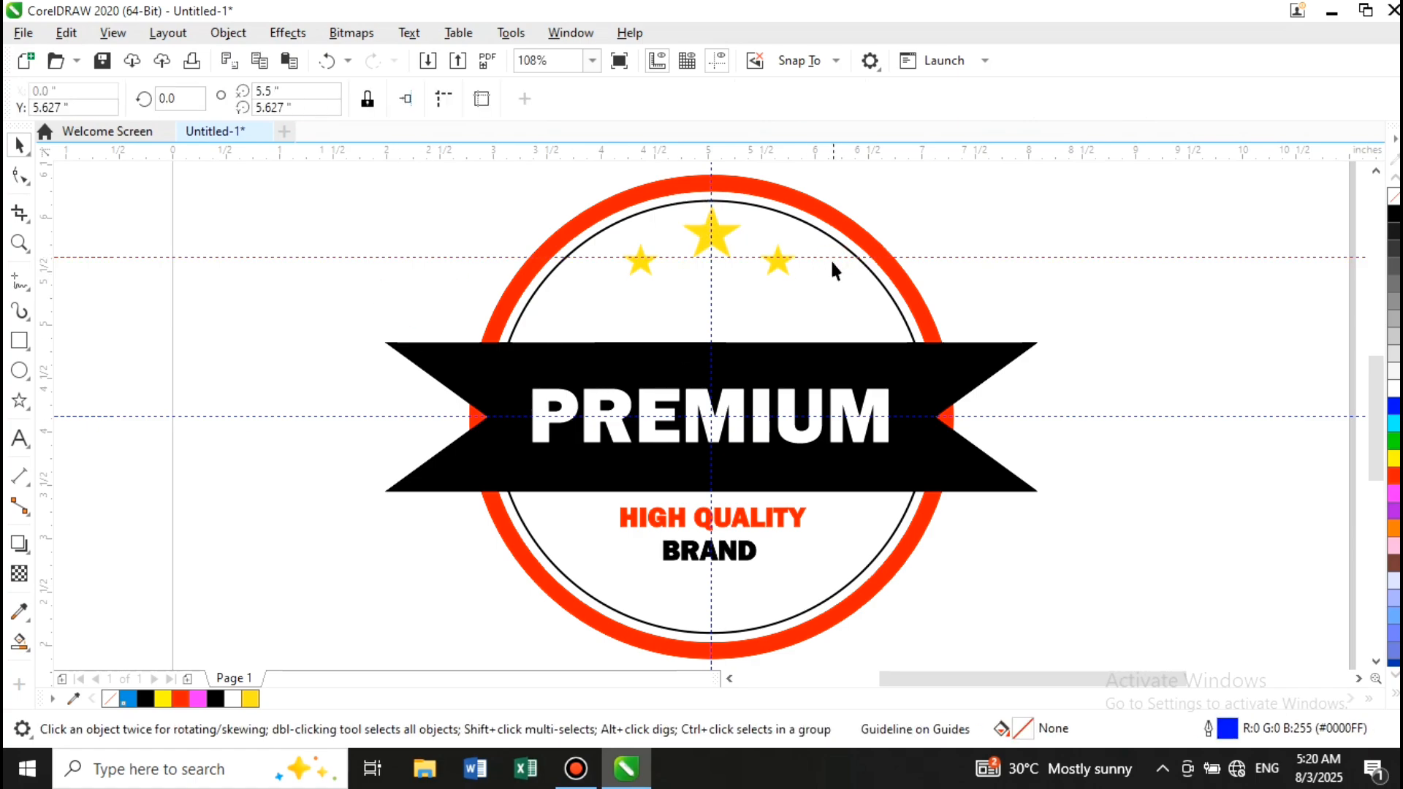
{"action": "key", "text": "Delete"}
{"action": "left_click", "coordinate": [712, 307]}
{"action": "key", "text": "Delete"}
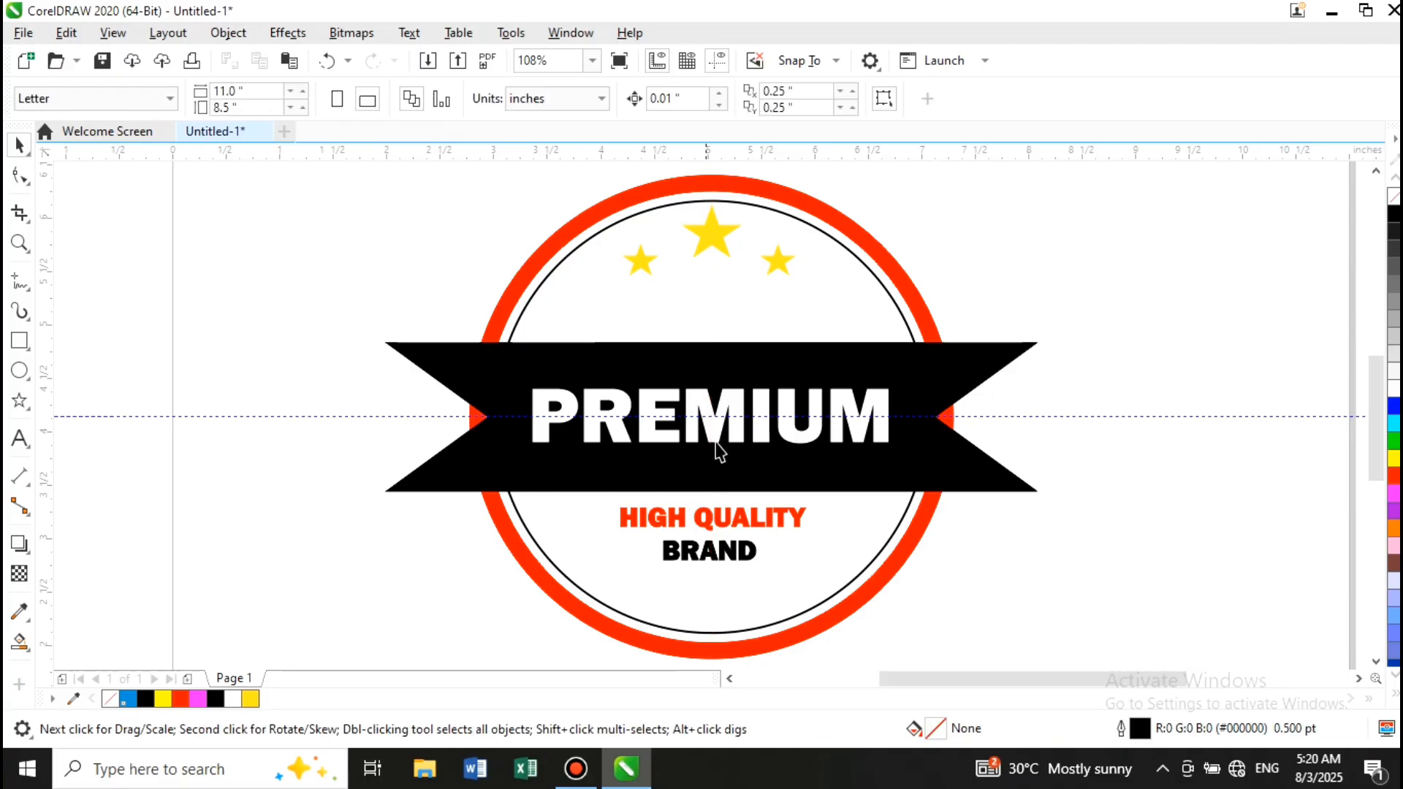
{"action": "left_click", "coordinate": [1007, 416]}
{"action": "key", "text": "Delete"}
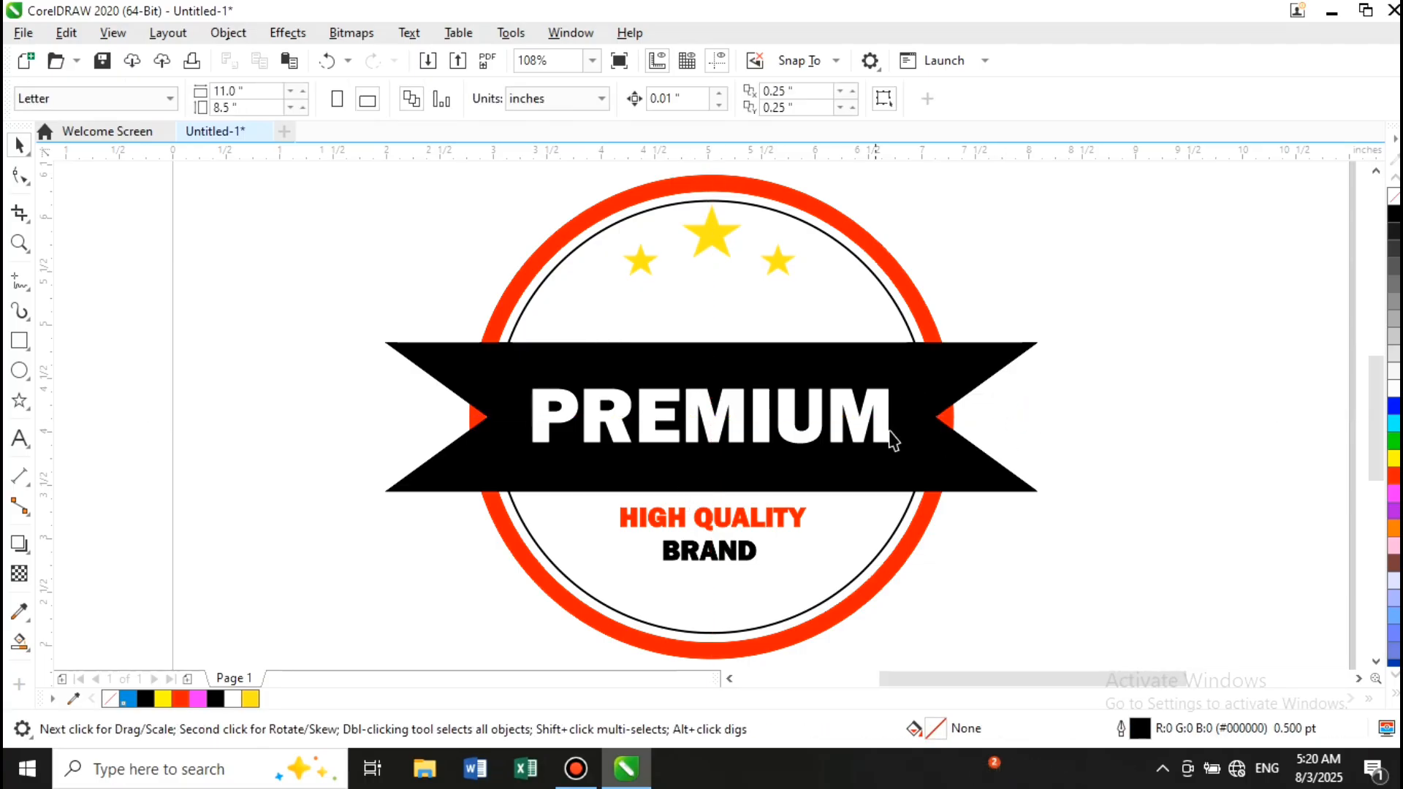
Step: Stretch the black ribbon about its centre to about 6.36 inches wide and 1.62 inches high
{"action": "left_click", "coordinate": [943, 393]}
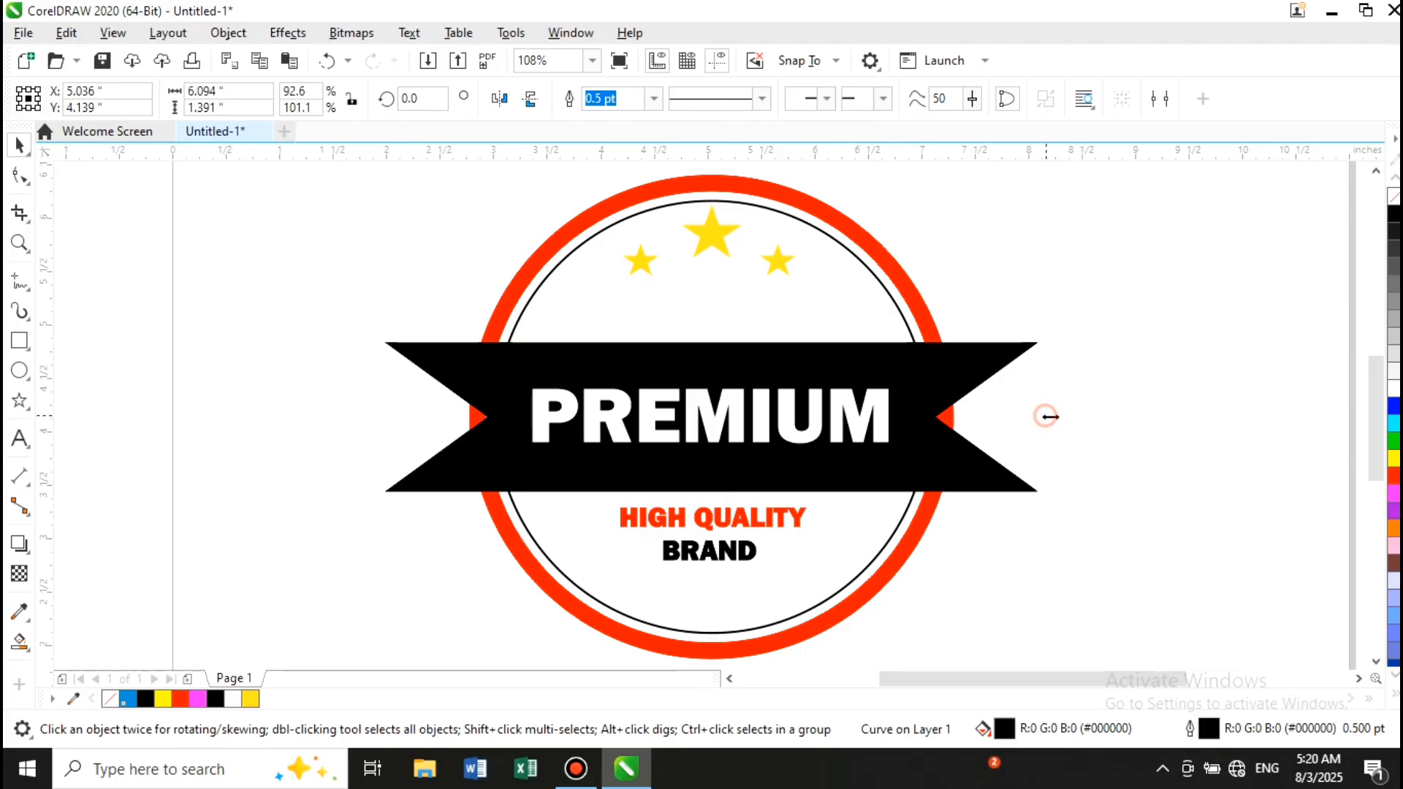
{"action": "left_click_drag", "start_coordinate": [1047, 417], "coordinate": [1059, 416]}
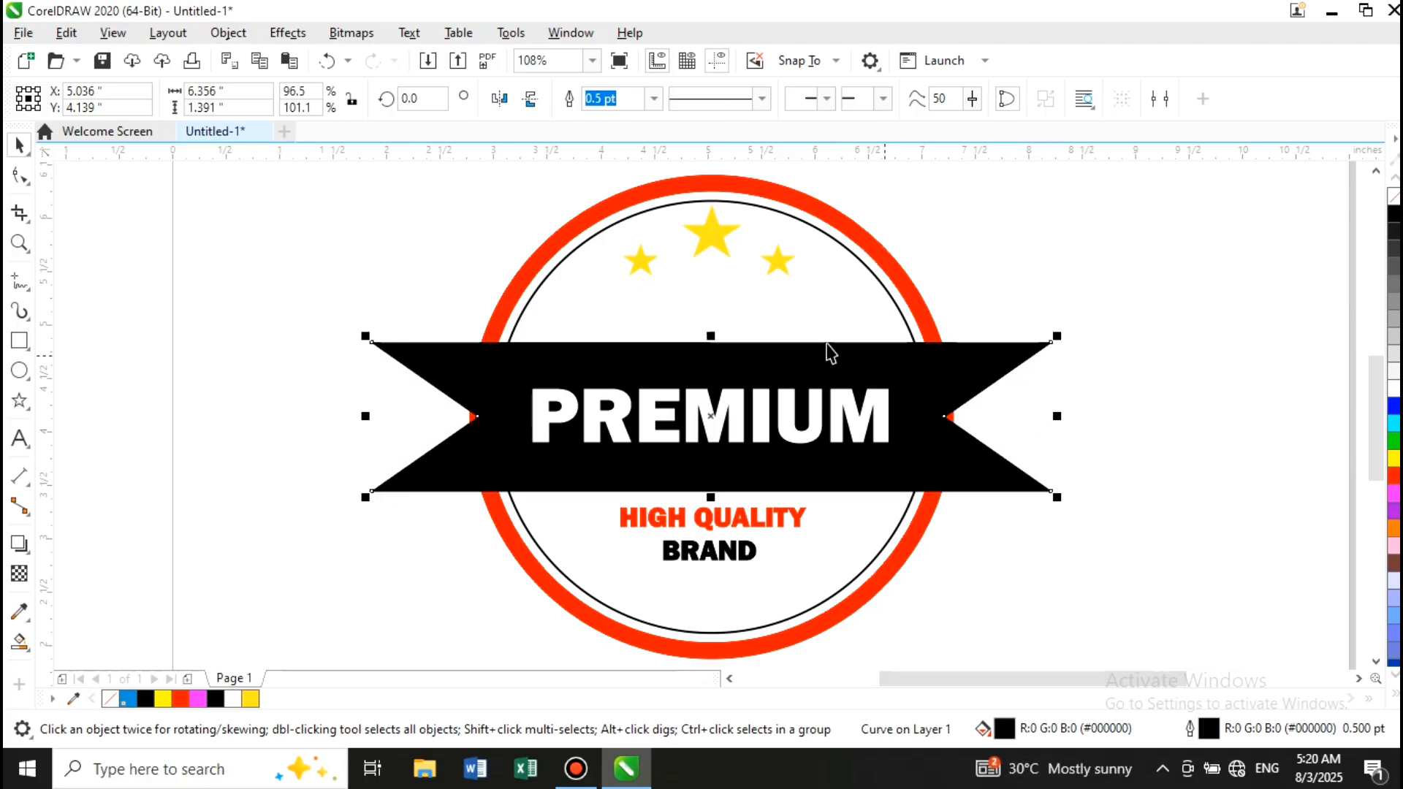
{"action": "left_click_drag", "start_coordinate": [710, 332], "coordinate": [712, 319]}
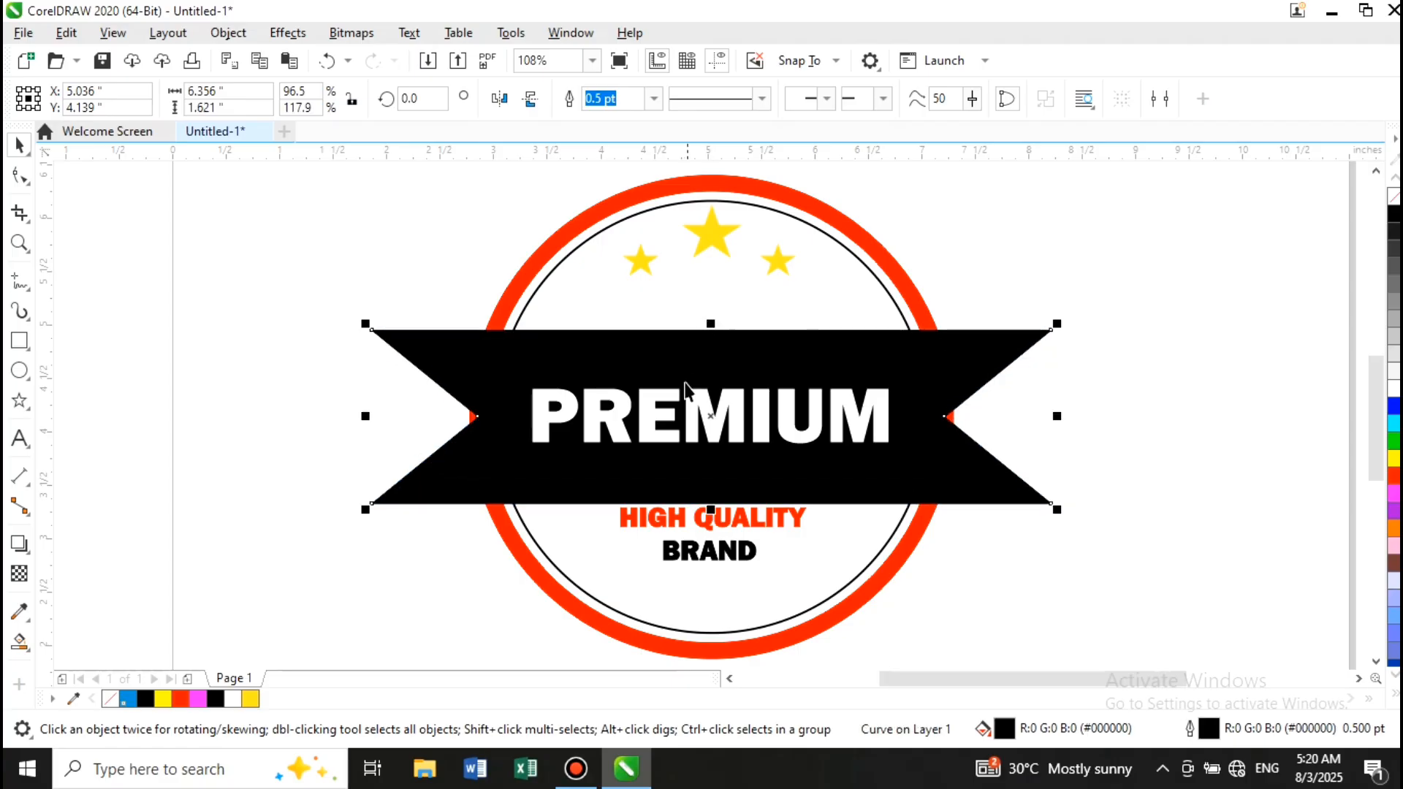
Step: Reduce the black ribbon's height about its centre to about 1.41 inches and deselect it
{"action": "left_click", "coordinate": [712, 323]}
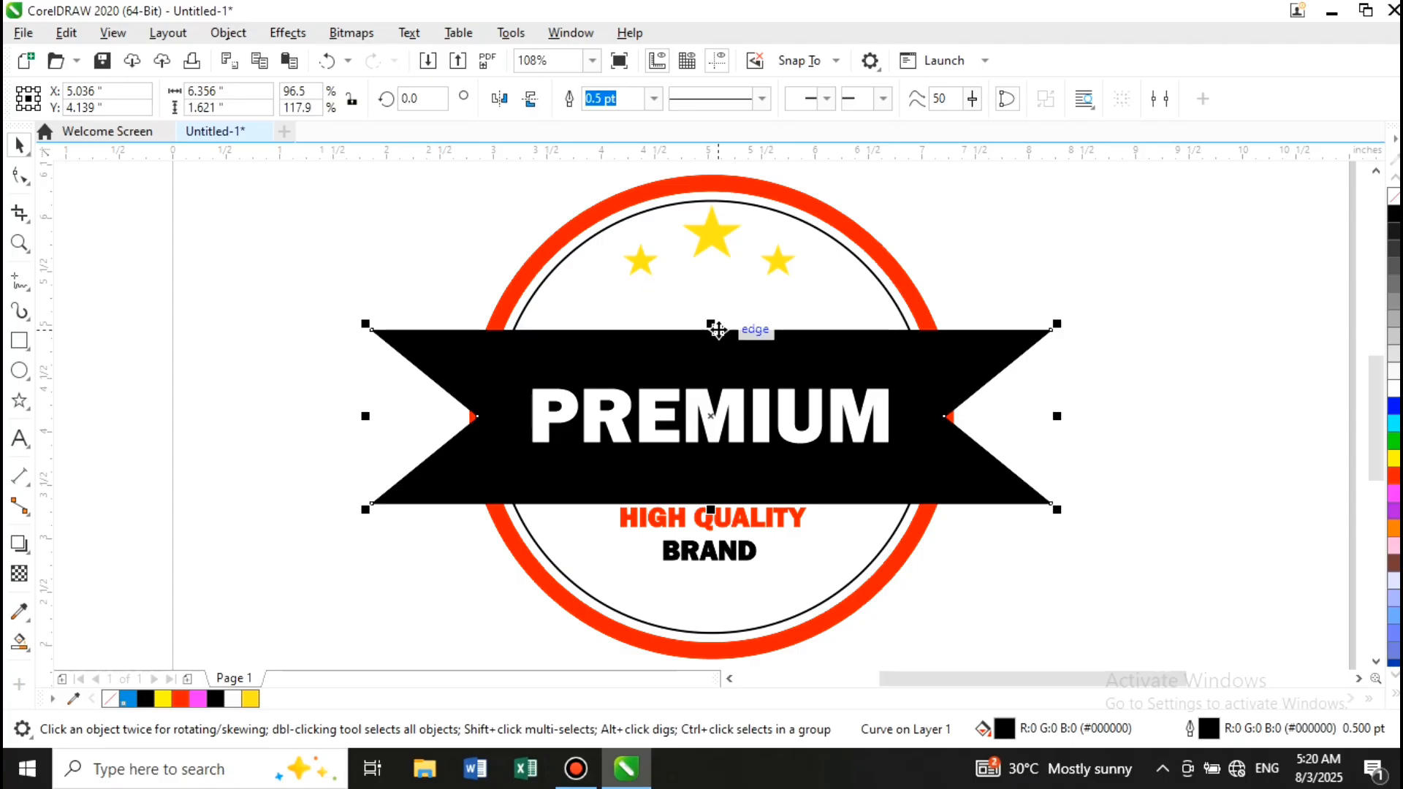
{"action": "left_click_drag", "start_coordinate": [712, 323], "coordinate": [708, 338]}
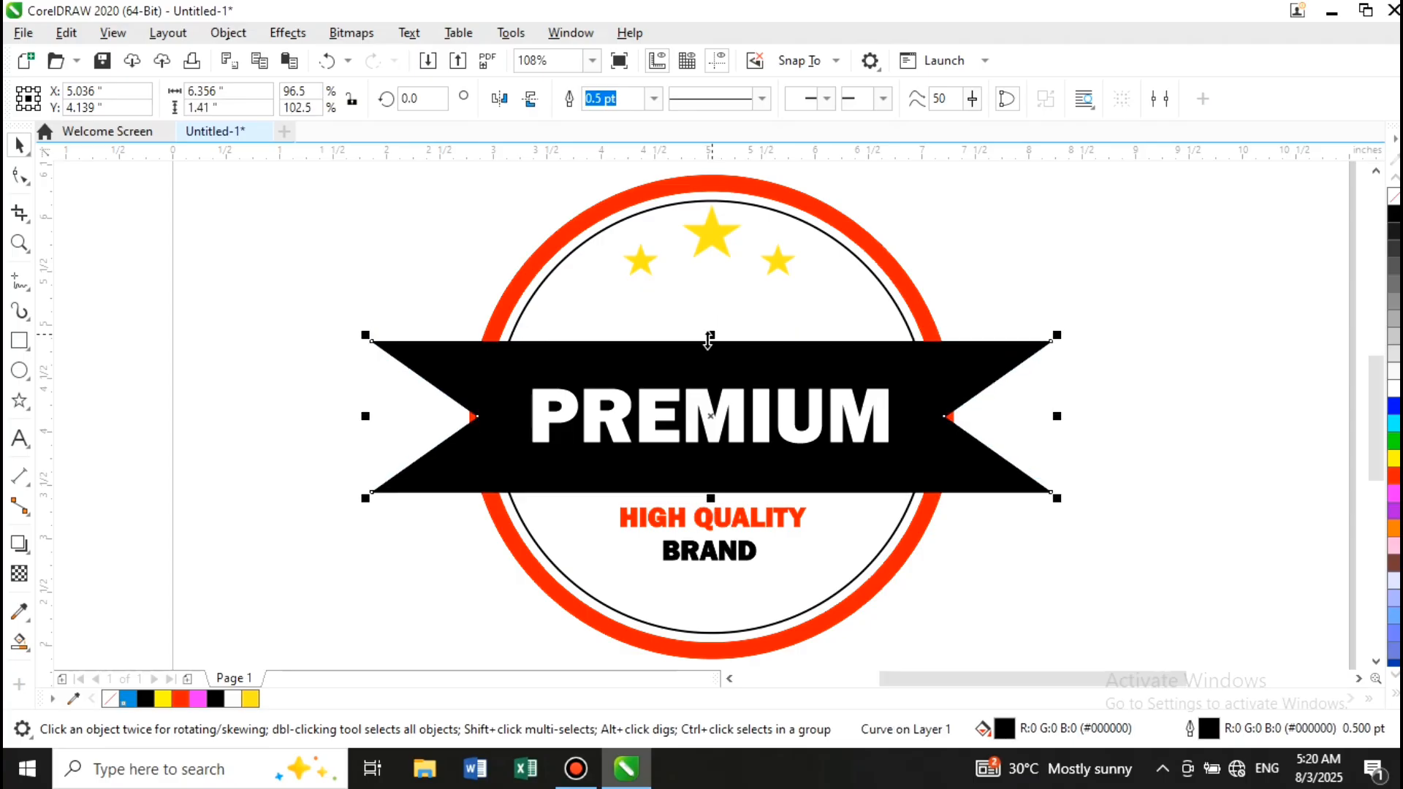
{"action": "left_click", "coordinate": [733, 401]}
{"action": "left_click", "coordinate": [733, 401]}
{"action": "left_click", "coordinate": [733, 403]}
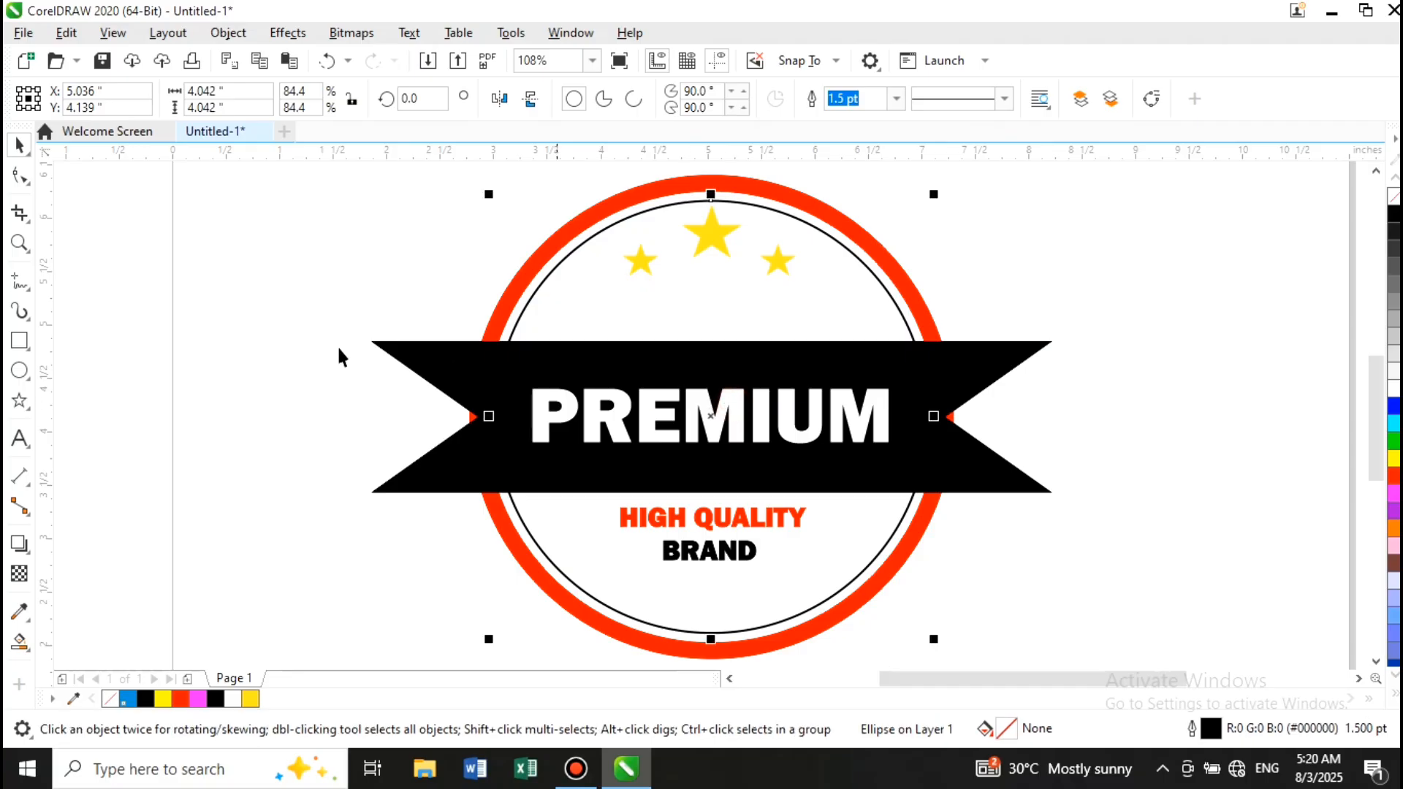
{"action": "left_click", "coordinate": [295, 272]}
Step: Enlarge the white PREMIUM text slightly about its centre on the ribbon and deselect it
{"action": "double_click", "coordinate": [706, 438]}
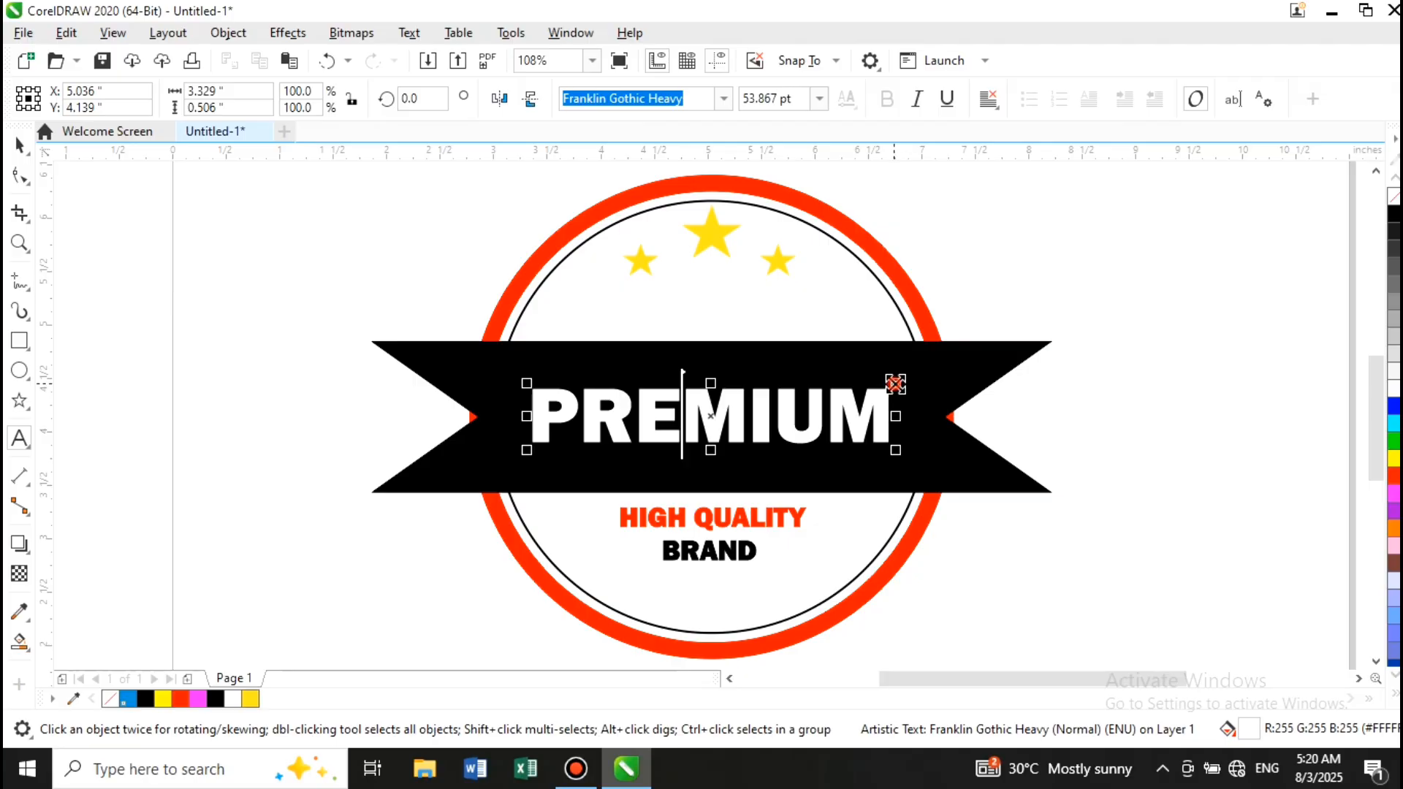
{"action": "left_click", "coordinate": [400, 255]}
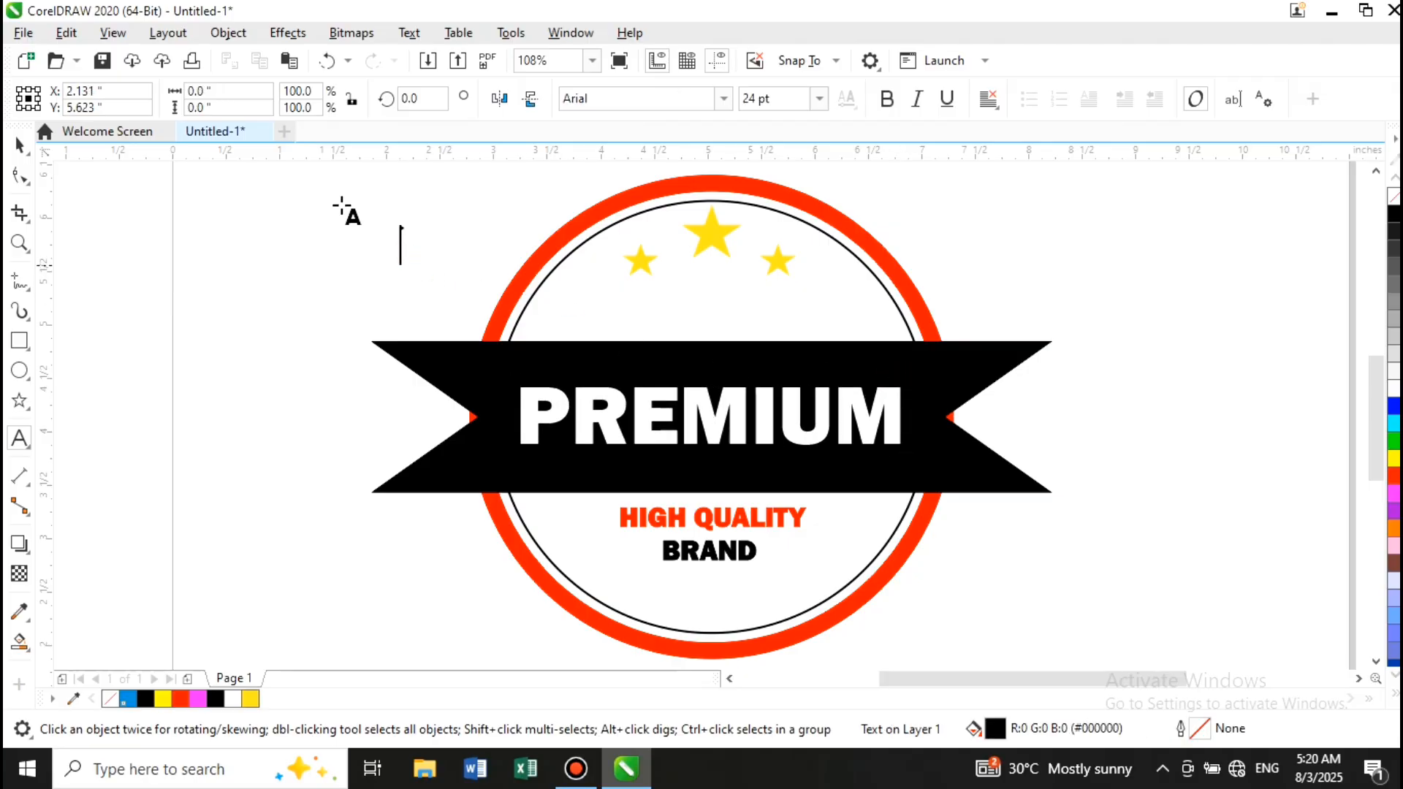
{"action": "left_click", "coordinate": [20, 144]}
{"action": "left_click", "coordinate": [134, 307]}
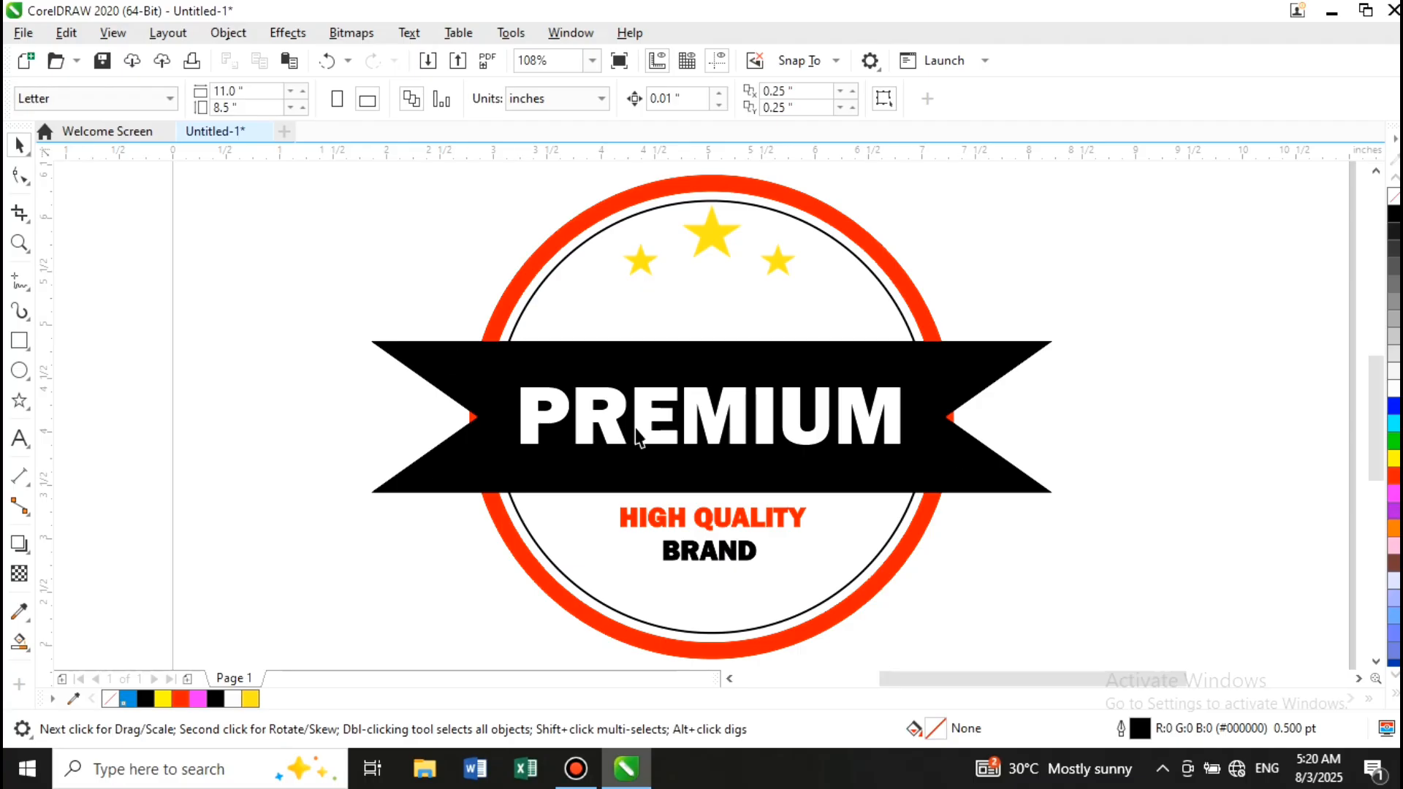